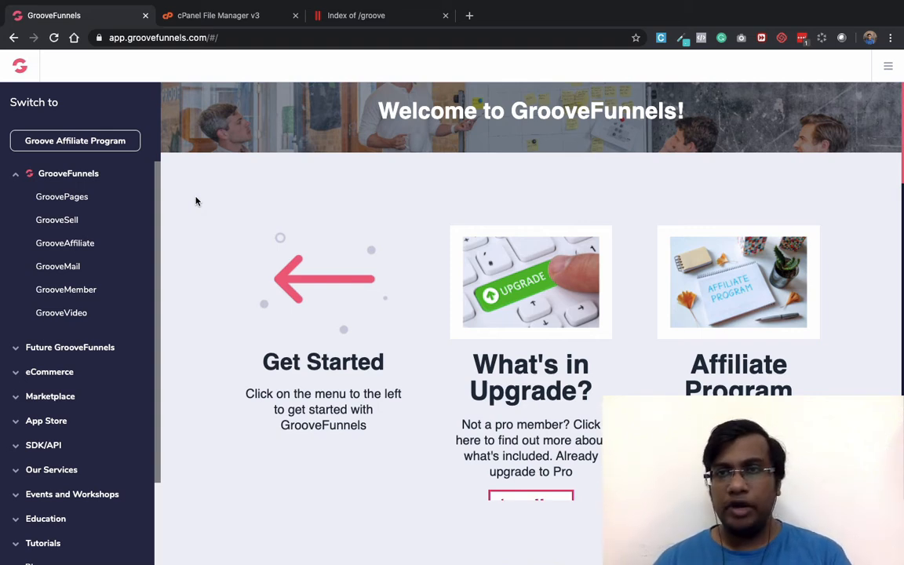
Open GroovePages, start a new site and expand the list of ready-made templates.
click(70, 199)
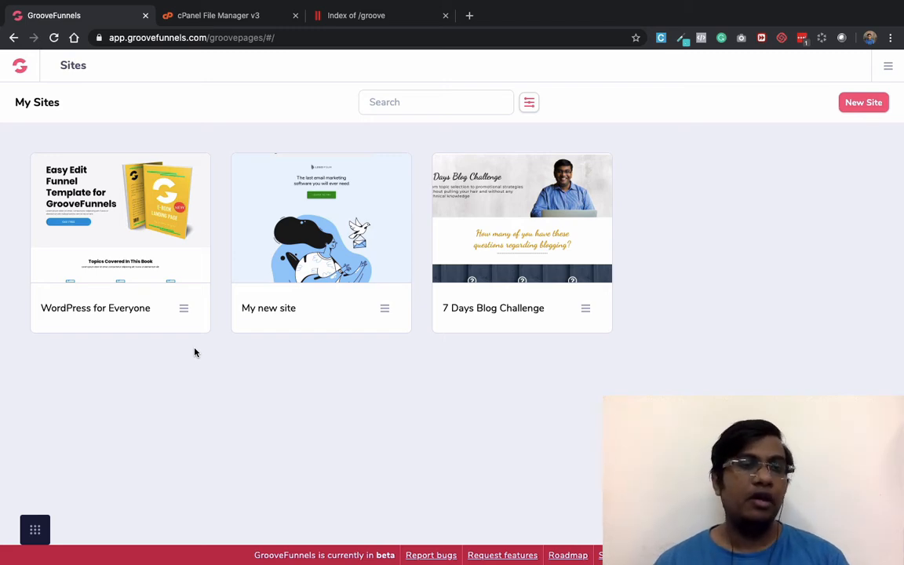
click(854, 102)
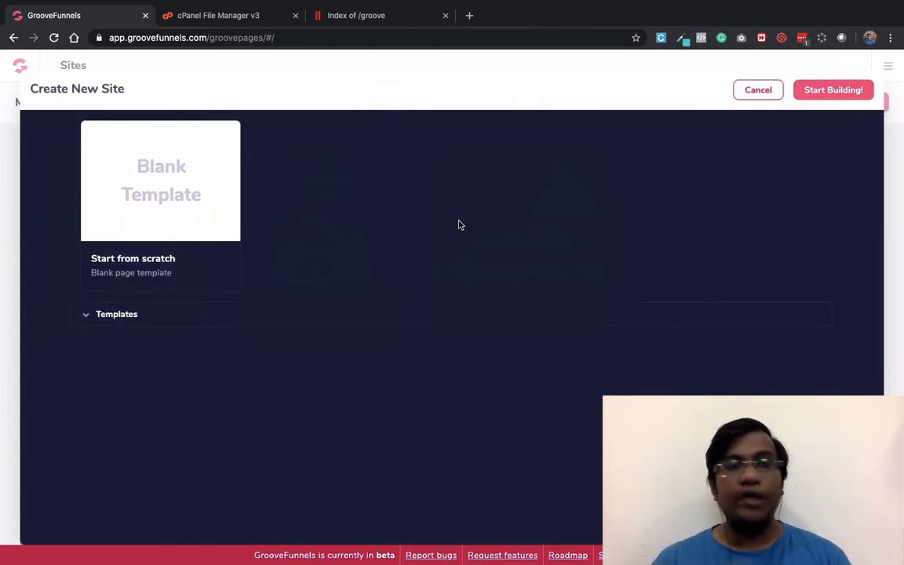
click(236, 317)
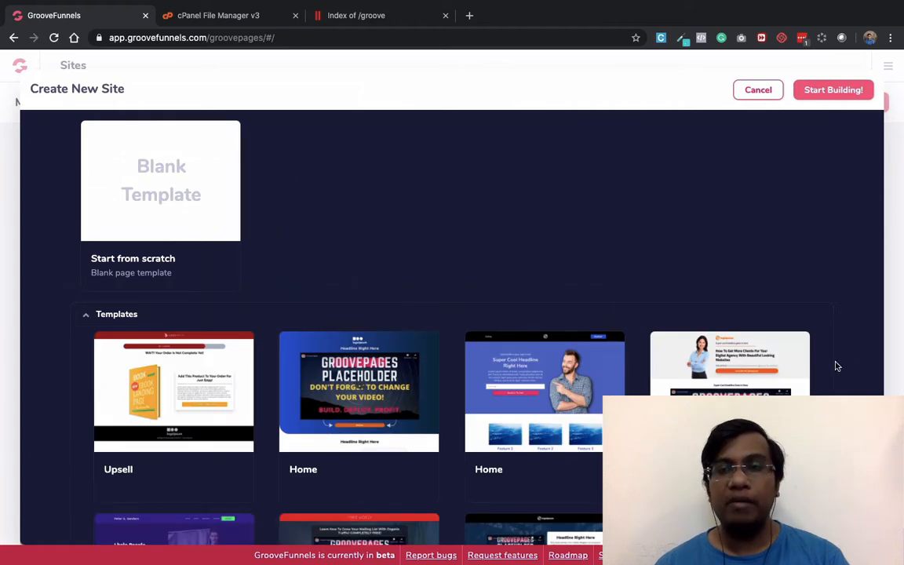
Preview the purple "I help People Unlock Their Full Potential" Home template and look through its page sections.
scroll(836, 365, down, 1)
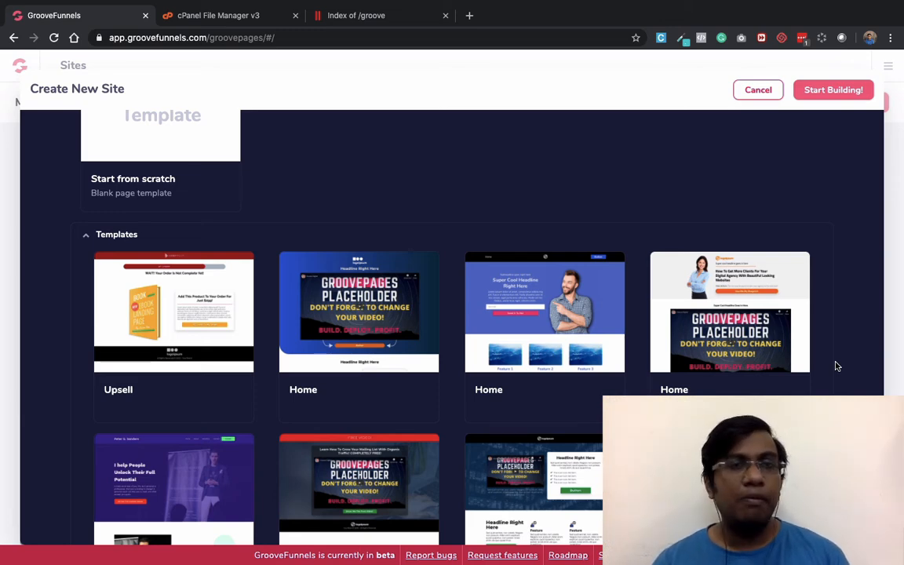
scroll(836, 365, down, 2)
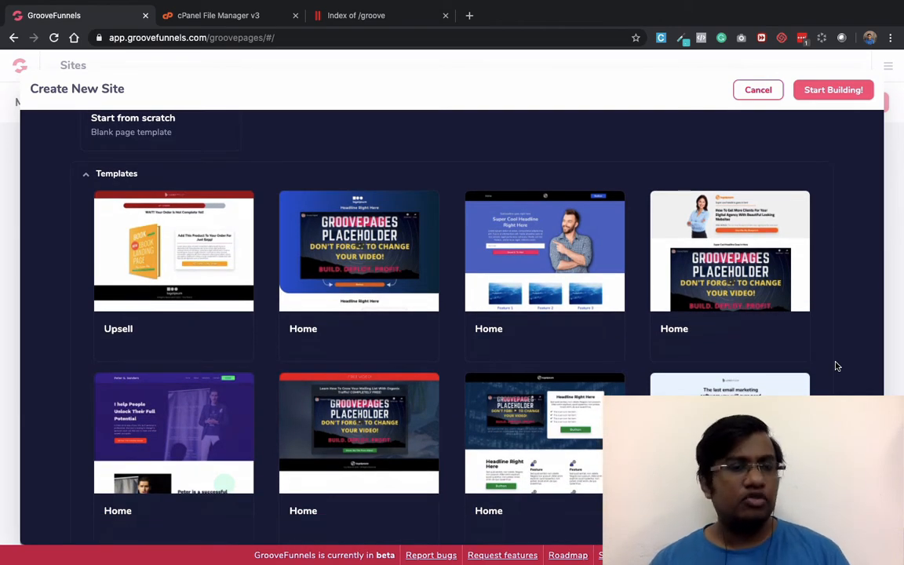
scroll(836, 365, down, 3)
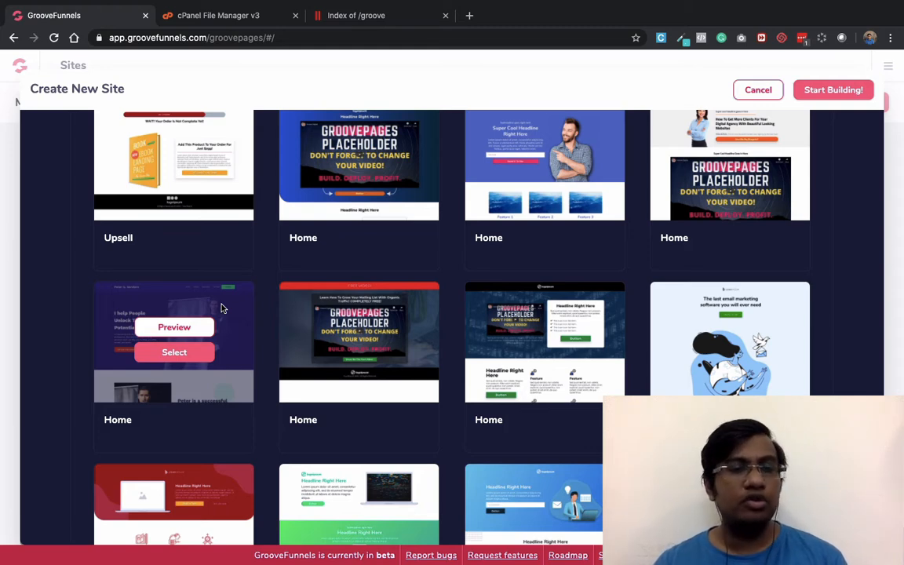
click(194, 335)
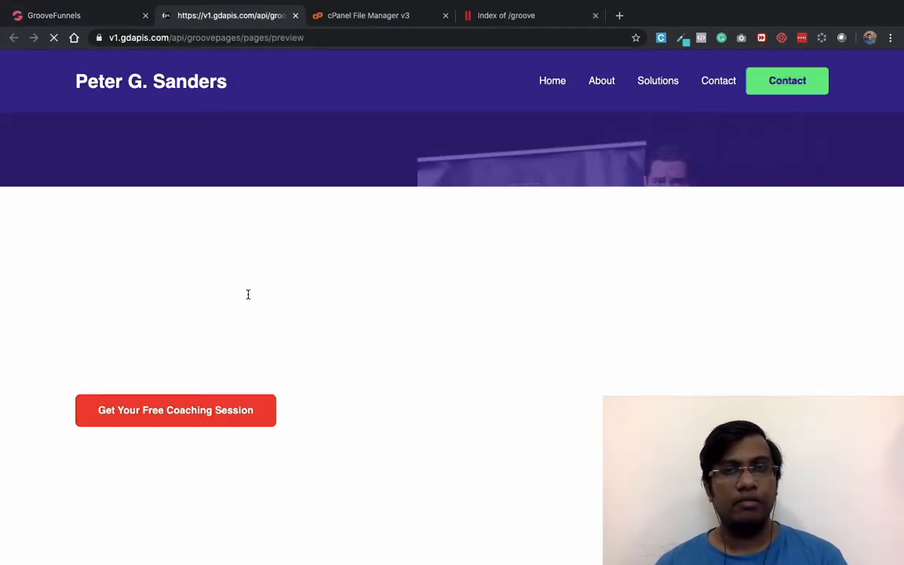
scroll(478, 375, down, 10)
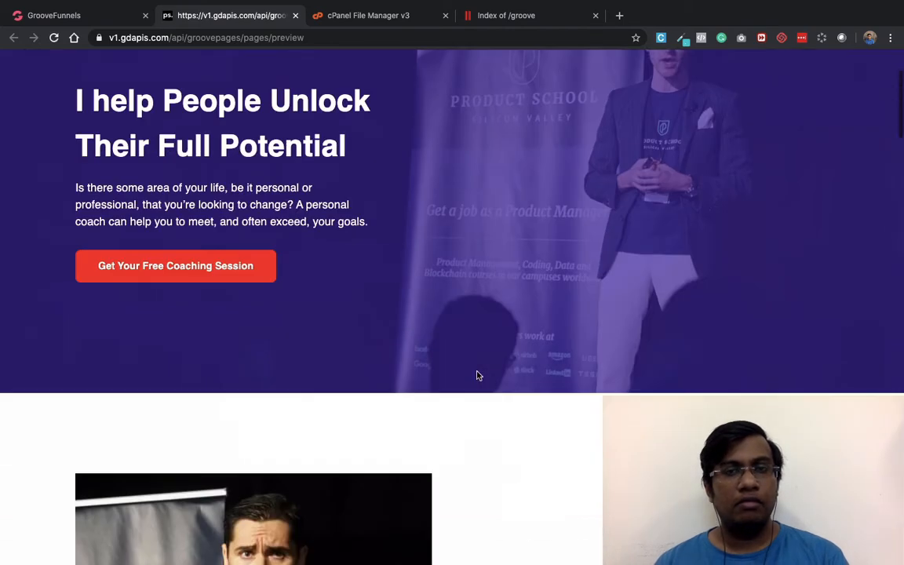
scroll(477, 376, down, 20)
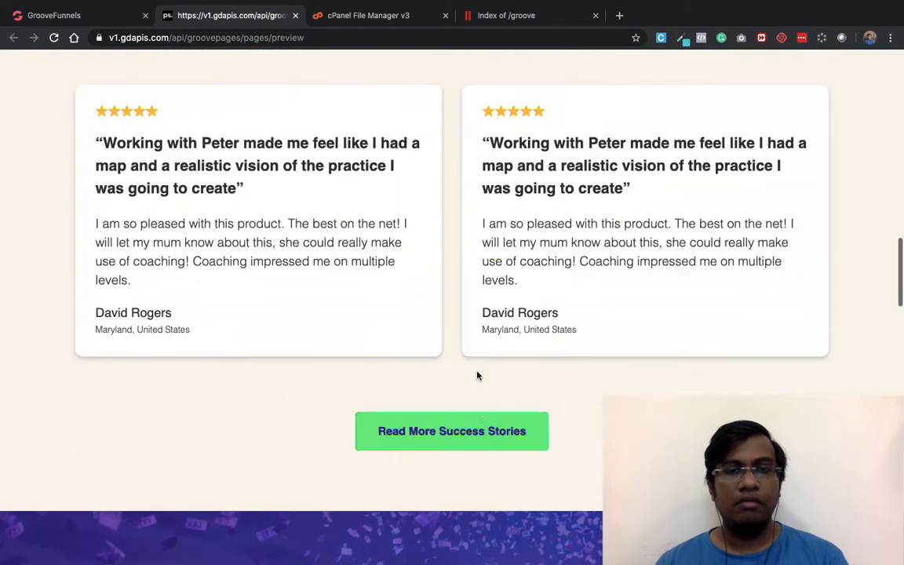
scroll(477, 376, down, 3)
scroll(476, 375, up, 20)
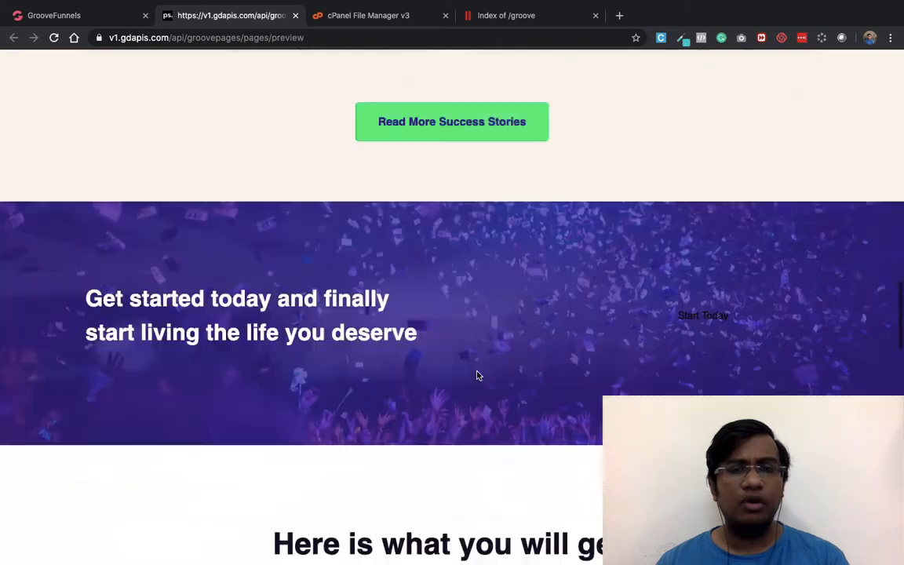
Return to the site templates, create the new site from the purple coaching template and look over its page in the builder.
click(73, 17)
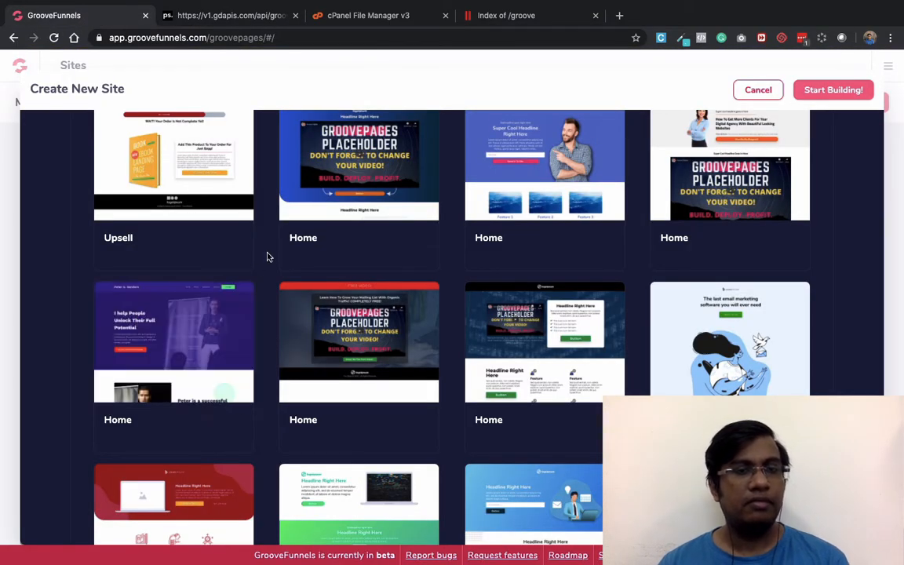
click(170, 350)
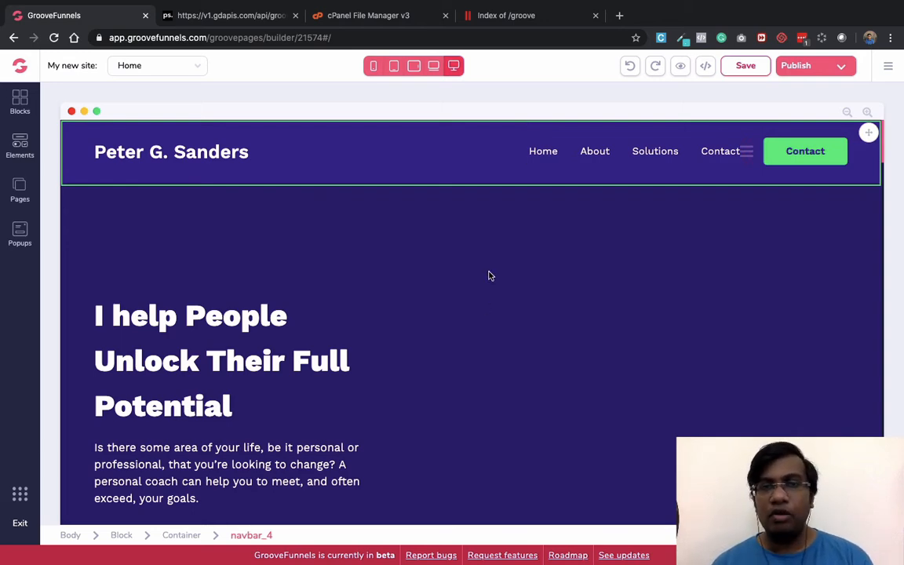
scroll(484, 306, down, 15)
scroll(484, 305, down, 15)
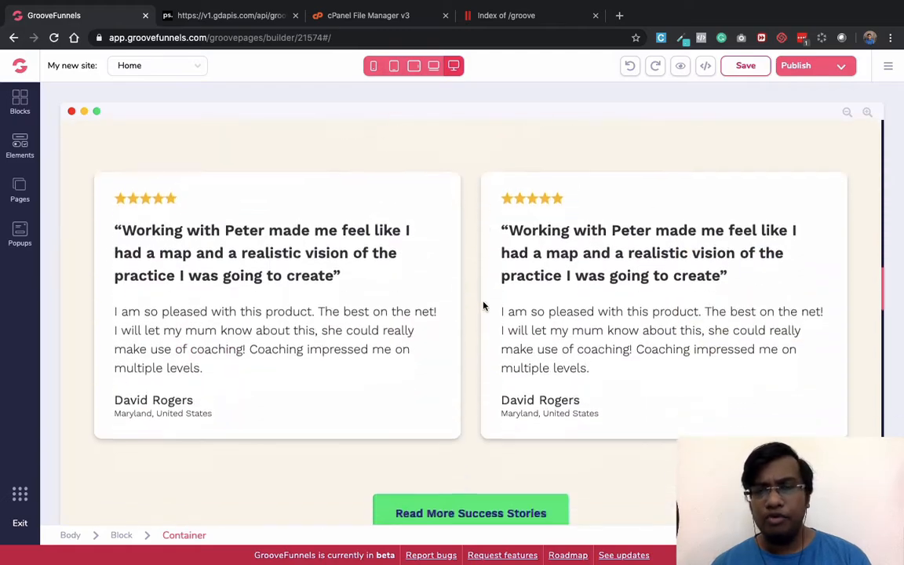
scroll(484, 306, down, 15)
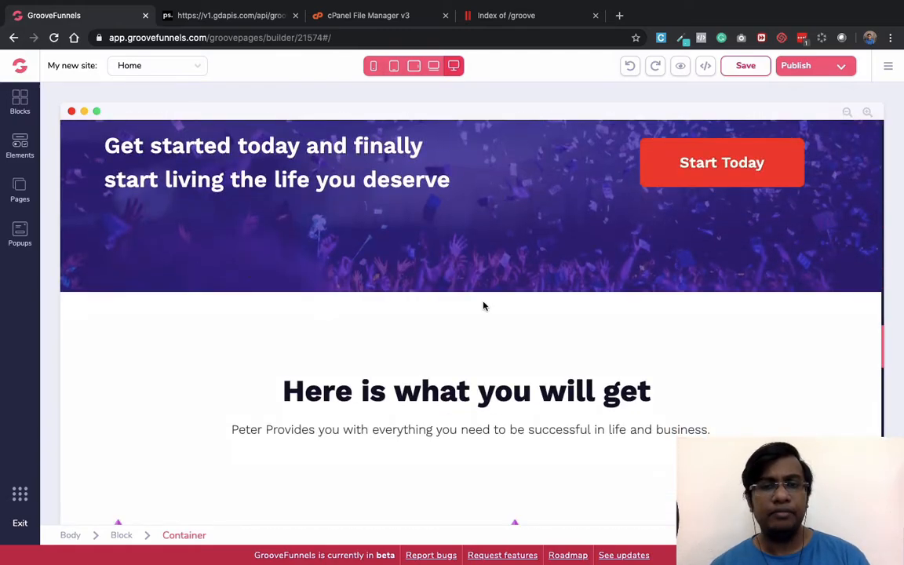
key(Home)
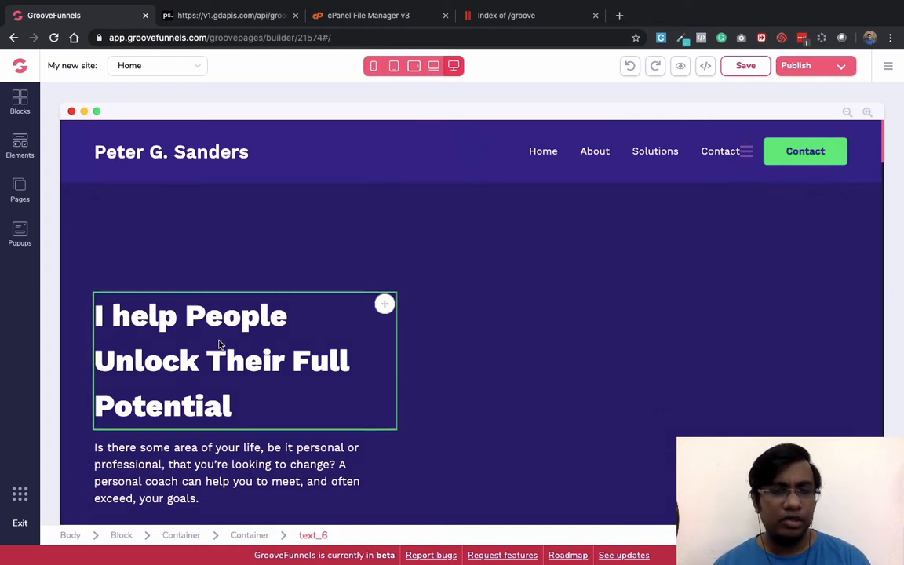
Delete the last word of the hero headline and retype it as "Potential".
click(206, 360)
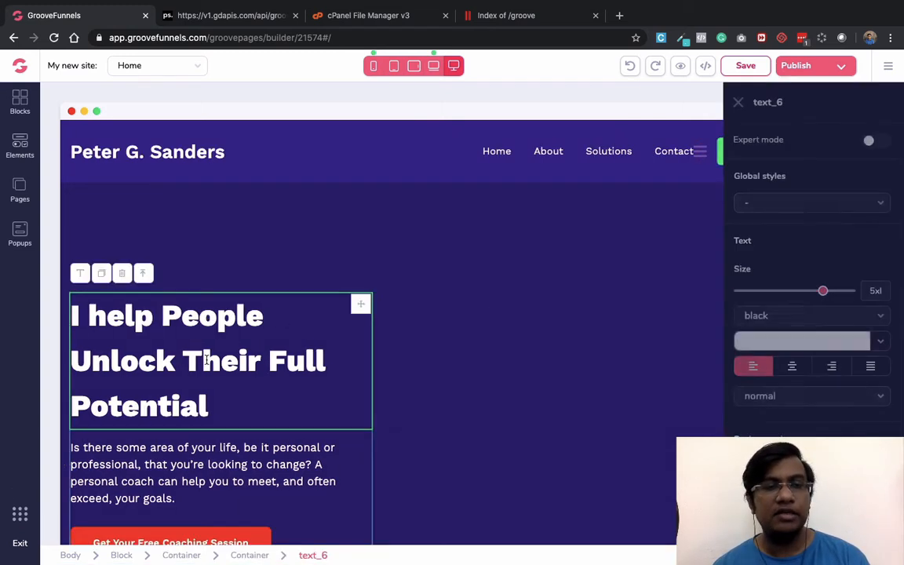
double_click(197, 403)
triple_click(197, 402)
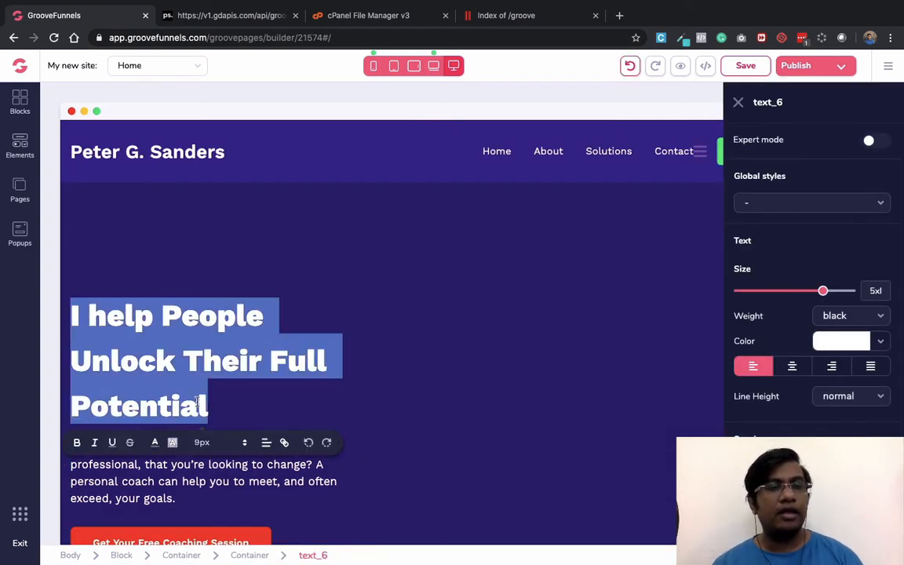
click(219, 400)
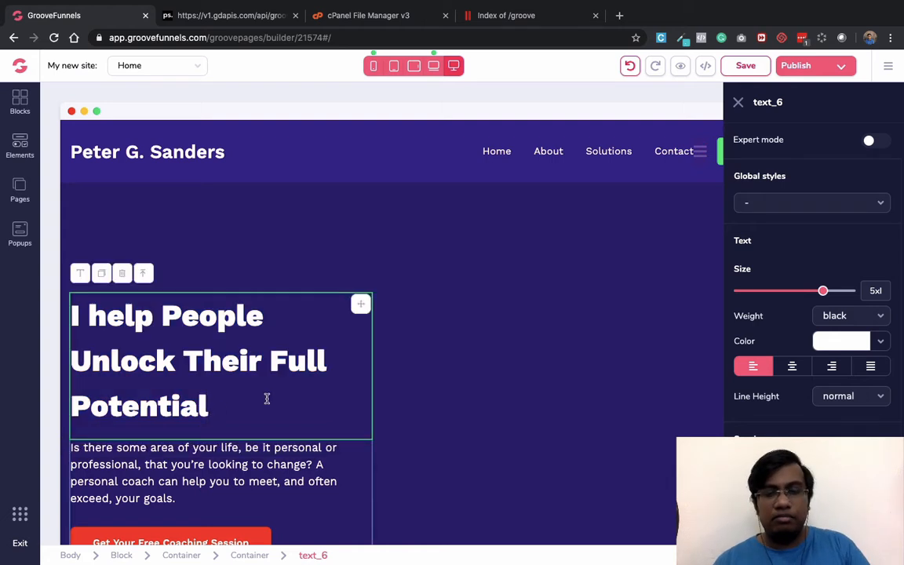
key(BackSpace)
key(BackSpace)
key(BackSpace)
key(BackSpace)
key(BackSpace)
key(BackSpace)
key(BackSpace)
key(BackSpace)
key(BackSpace)
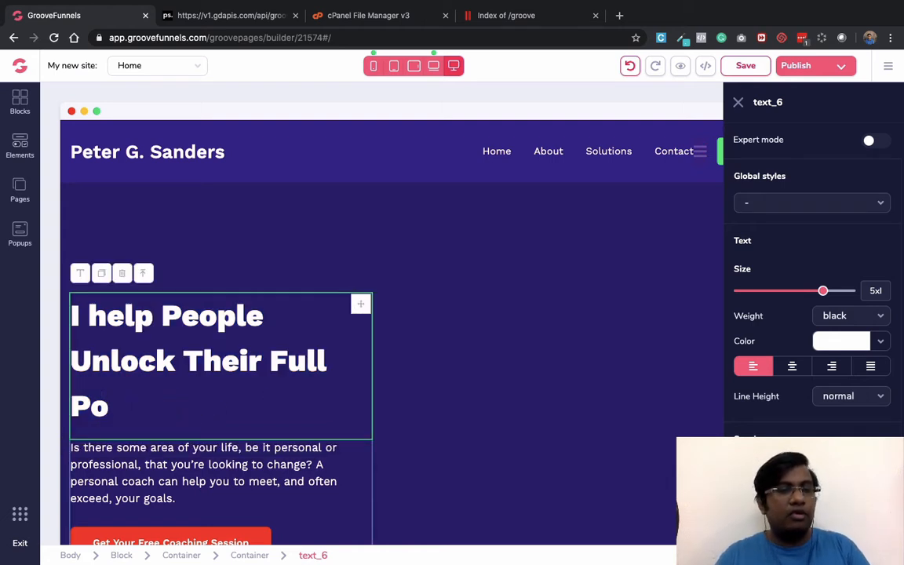
text(P)
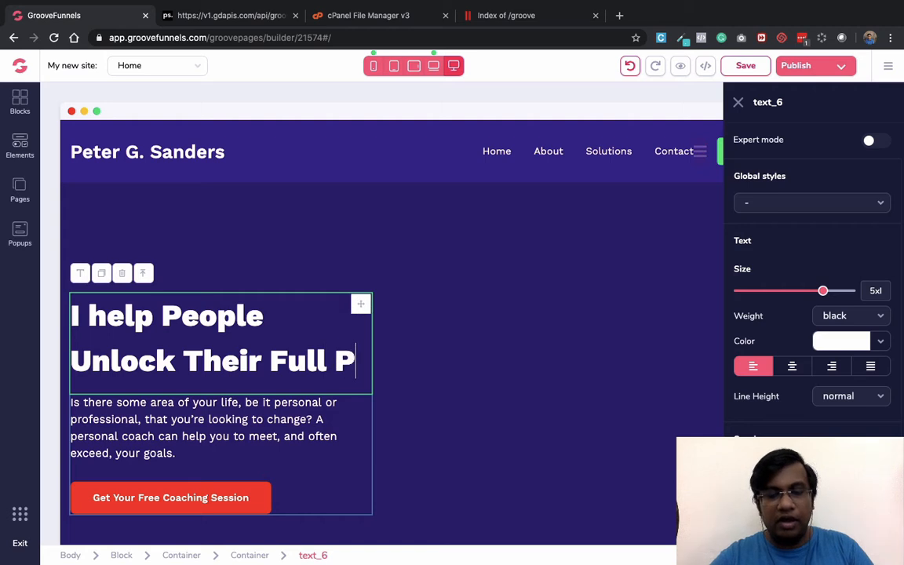
text(otentila)
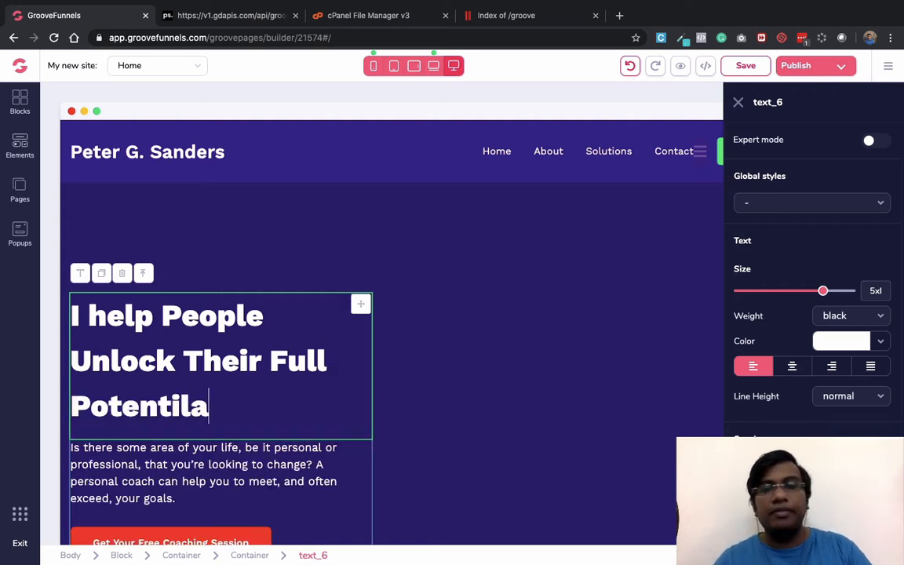
key(BackSpace)
key(Left)
text(a)
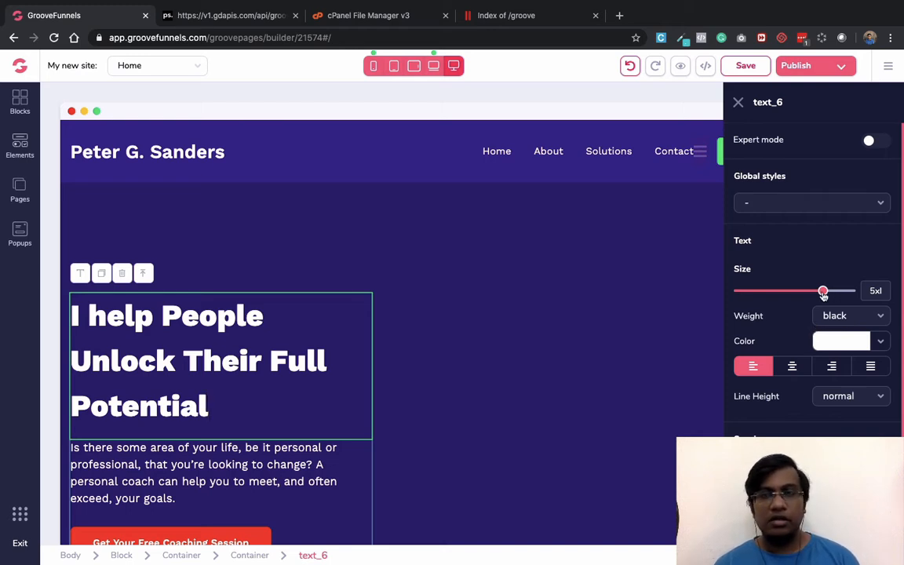
Turn on Expert mode for the hero headline and review its text settings and available fonts.
mouse_move(822, 293)
mouse_down()
mouse_move(812, 292)
mouse_move(822, 292)
mouse_up()
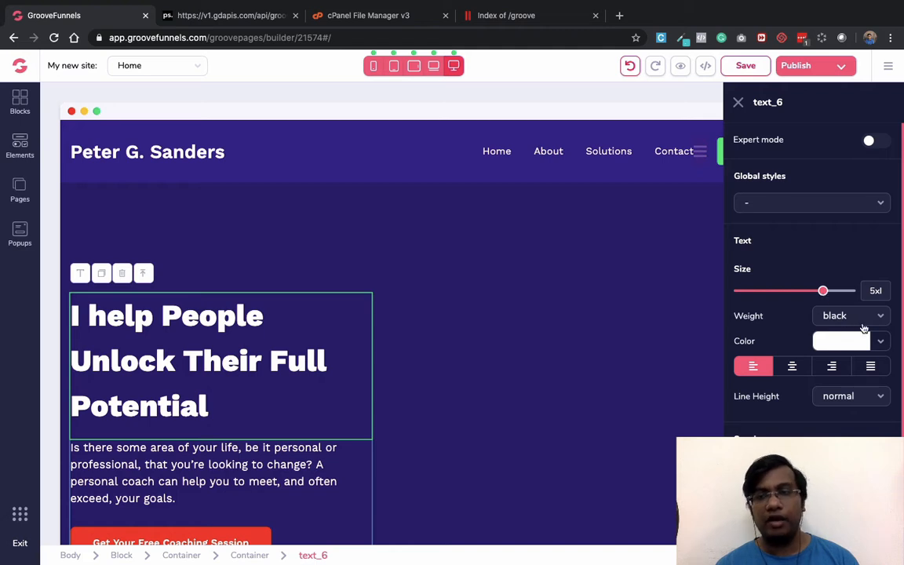
click(879, 316)
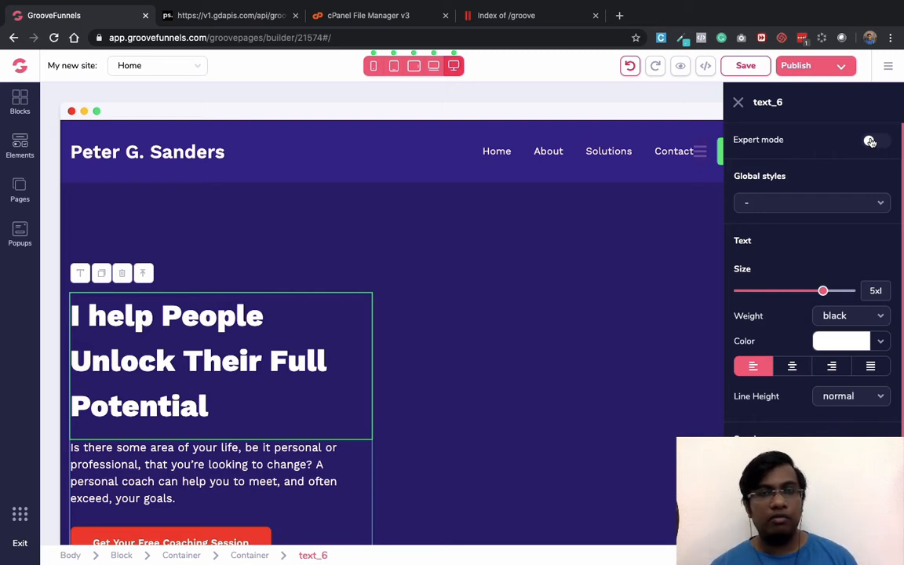
click(871, 142)
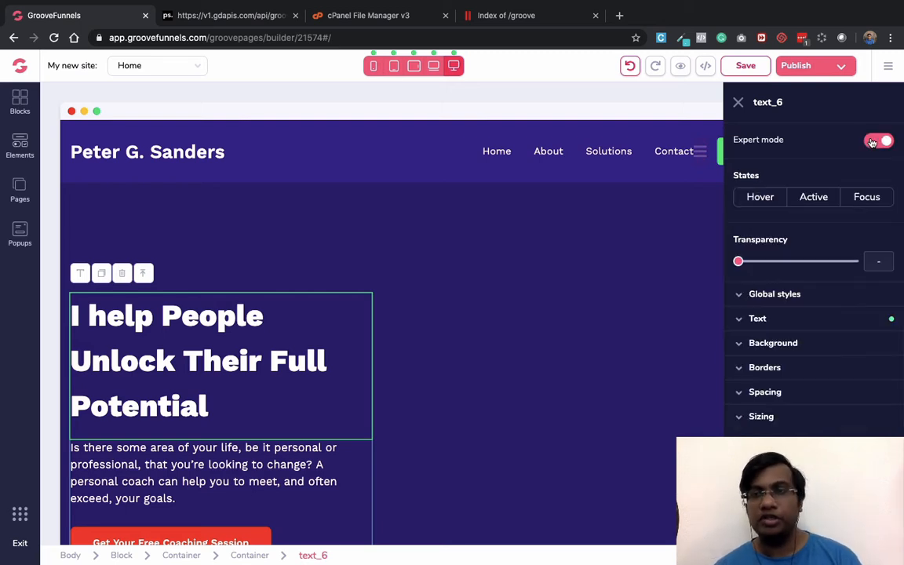
click(800, 320)
scroll(799, 321, down, 2)
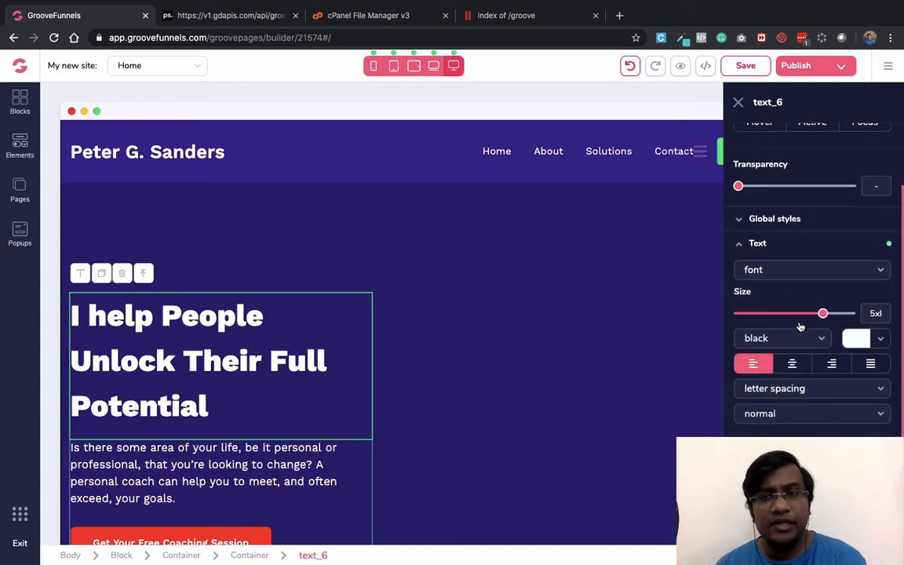
click(822, 269)
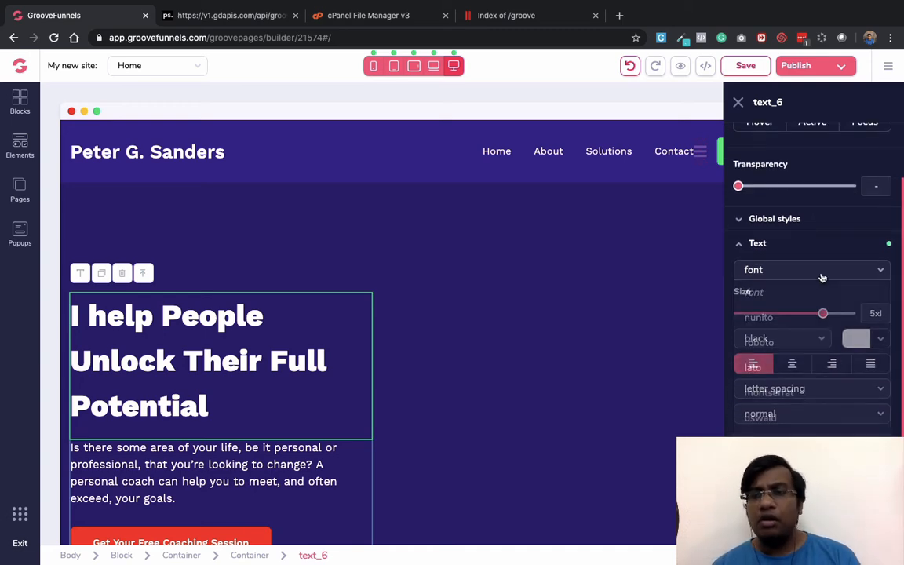
scroll(816, 353, down, 2)
scroll(815, 432, down, 1)
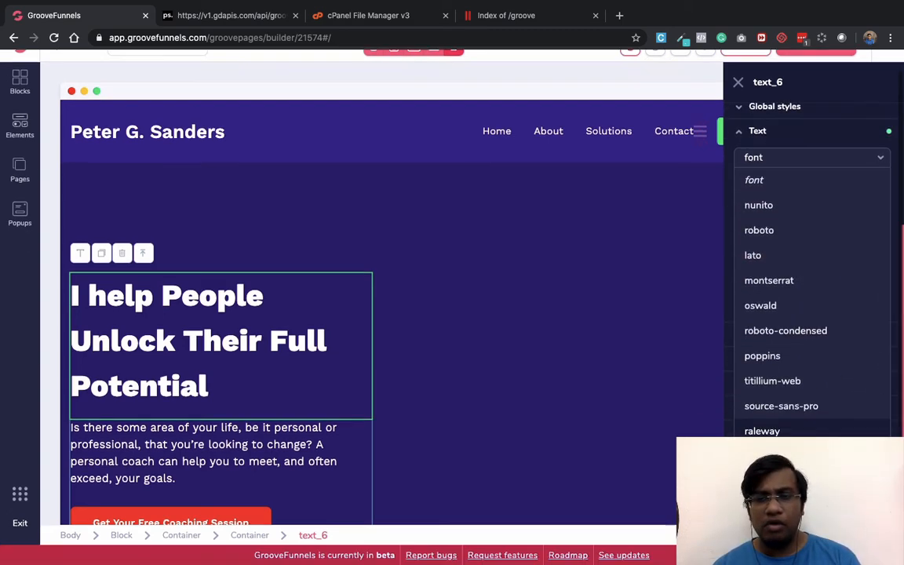
scroll(815, 432, up, 2)
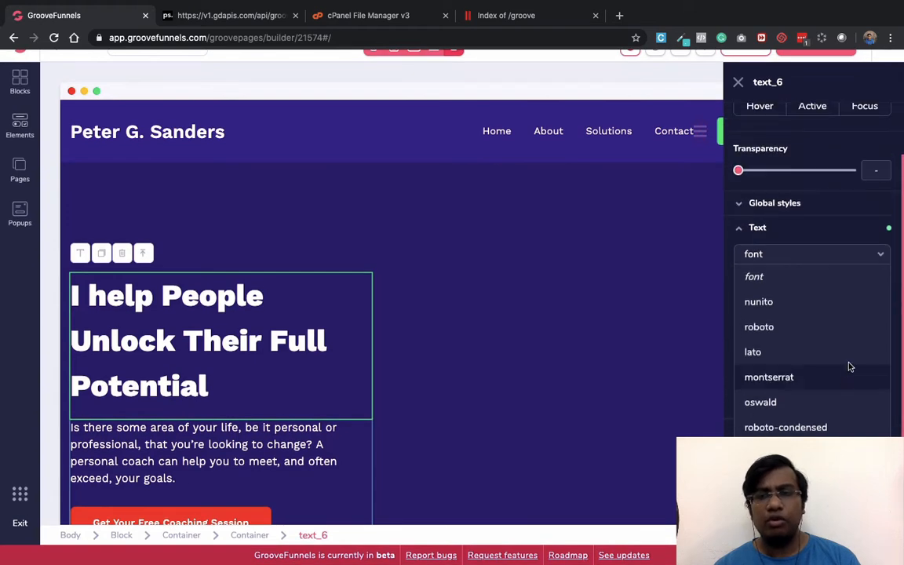
click(735, 229)
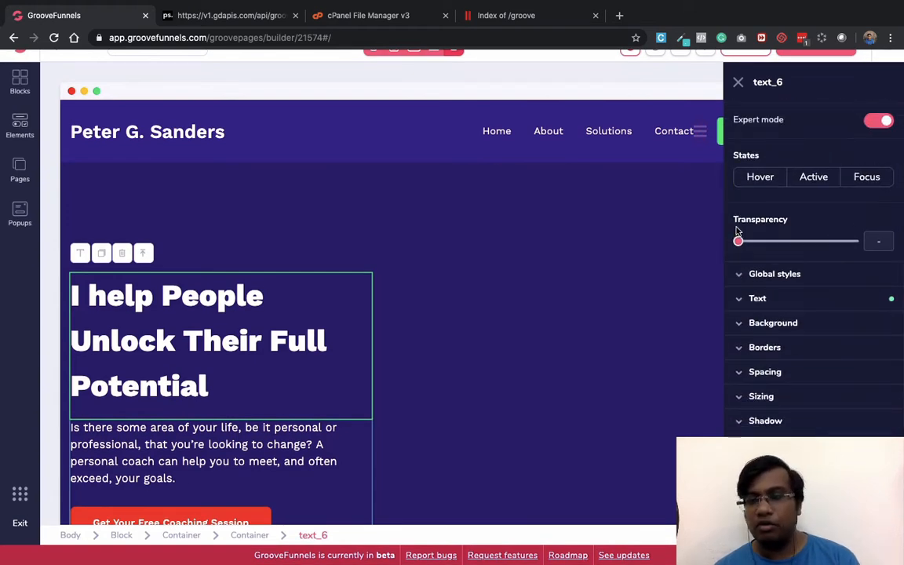
Review the hero headline's background, spacing and custom attribute settings.
click(773, 323)
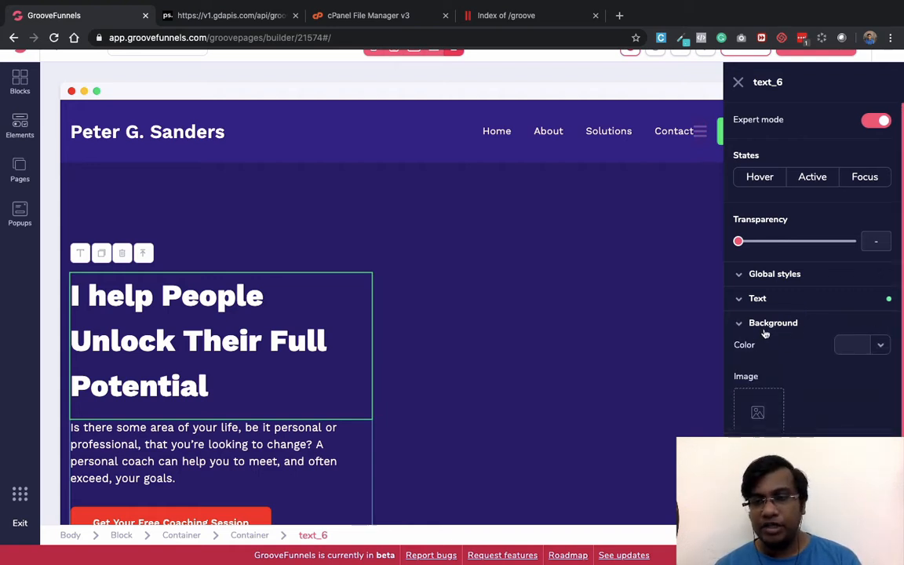
click(765, 332)
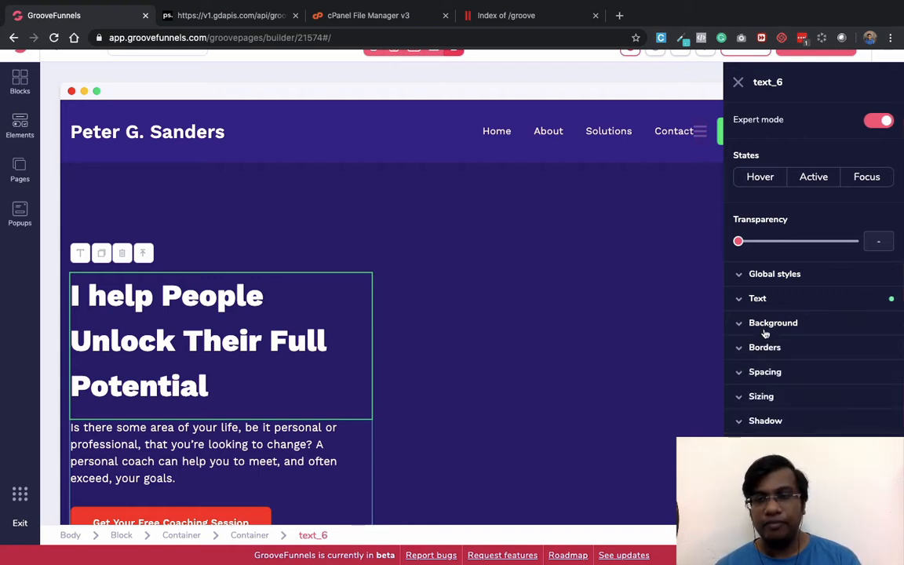
click(778, 375)
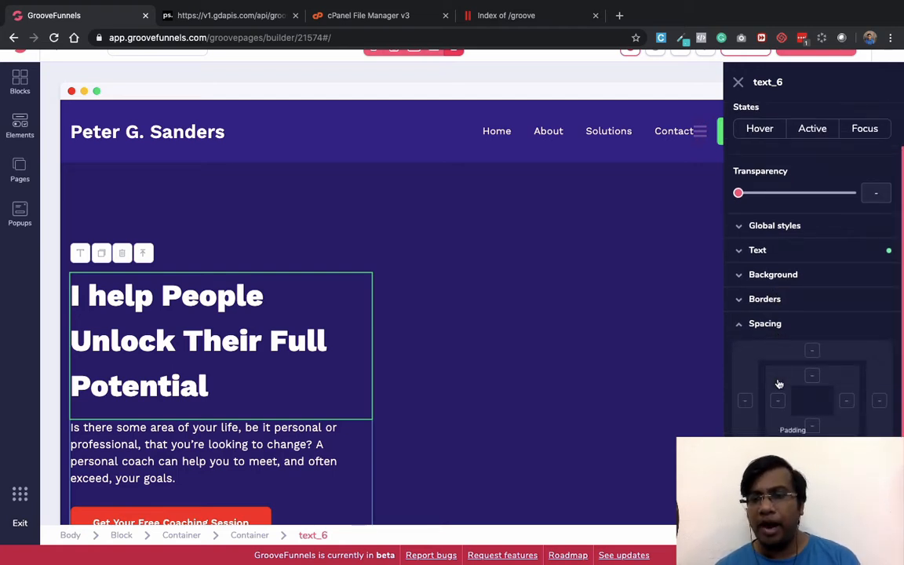
click(764, 323)
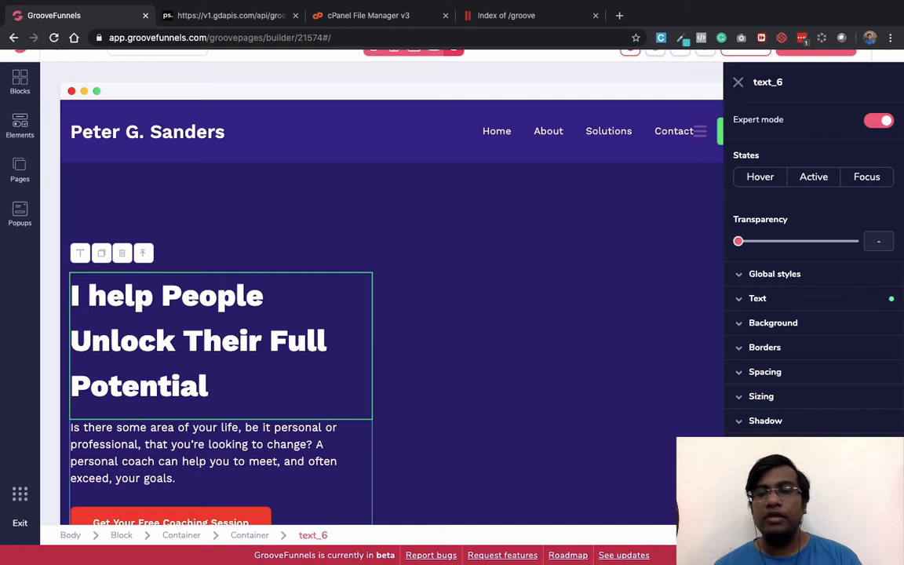
click(785, 445)
scroll(785, 444, down, 2)
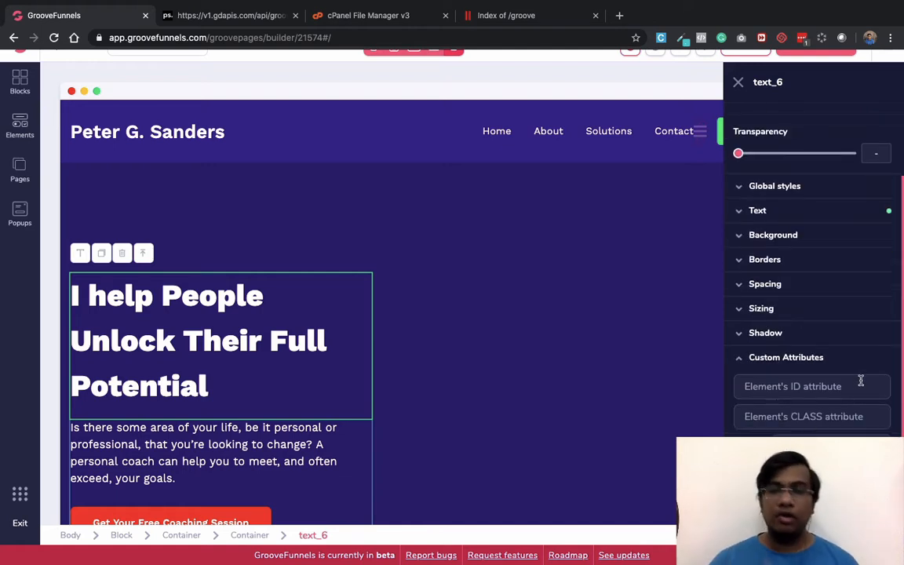
Close the headline's settings and bring up the design settings of the "Get Your Free Coaching Session" button.
click(737, 81)
scroll(403, 405, down, 4)
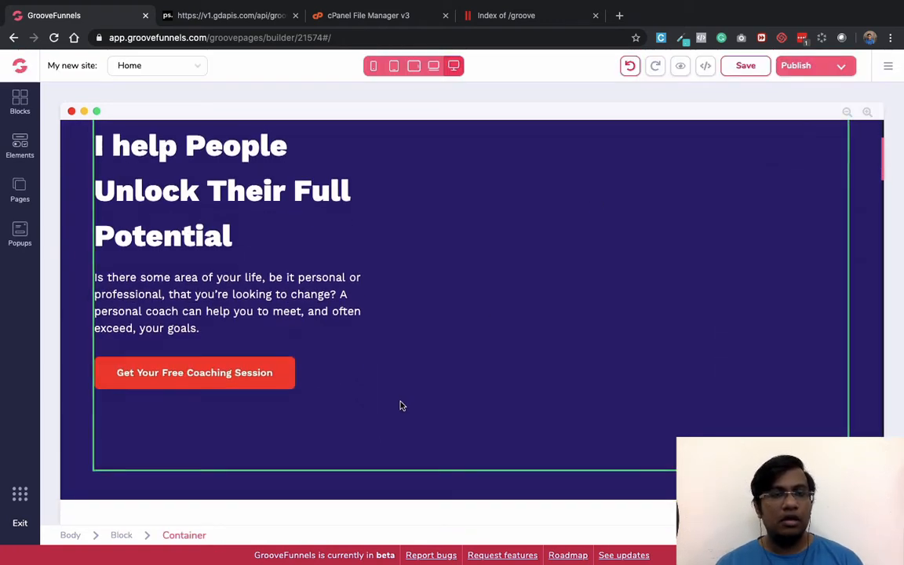
click(287, 367)
click(285, 369)
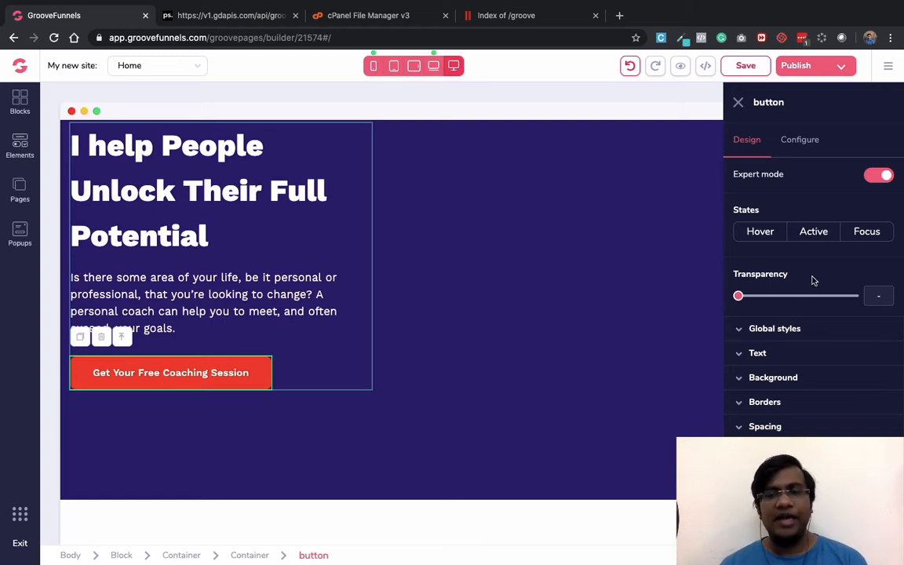
click(699, 123)
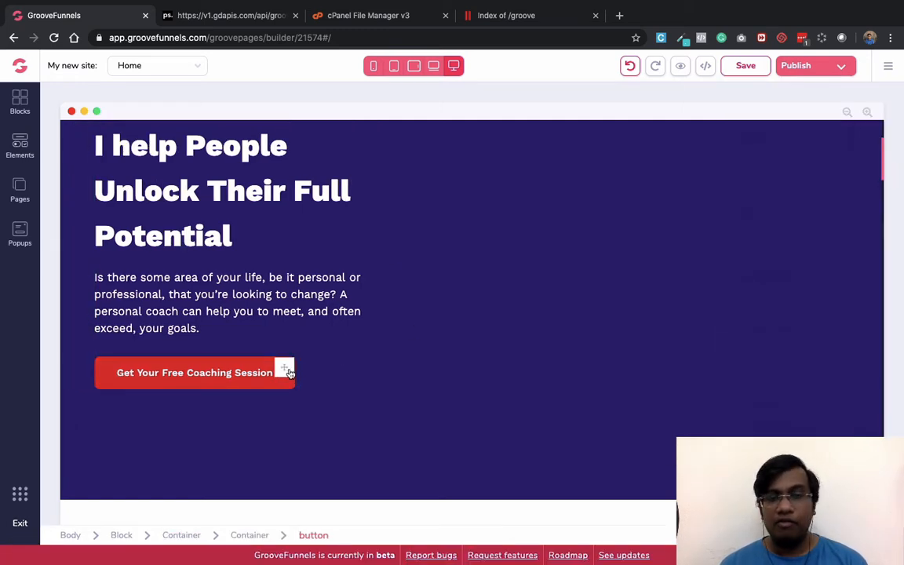
click(289, 373)
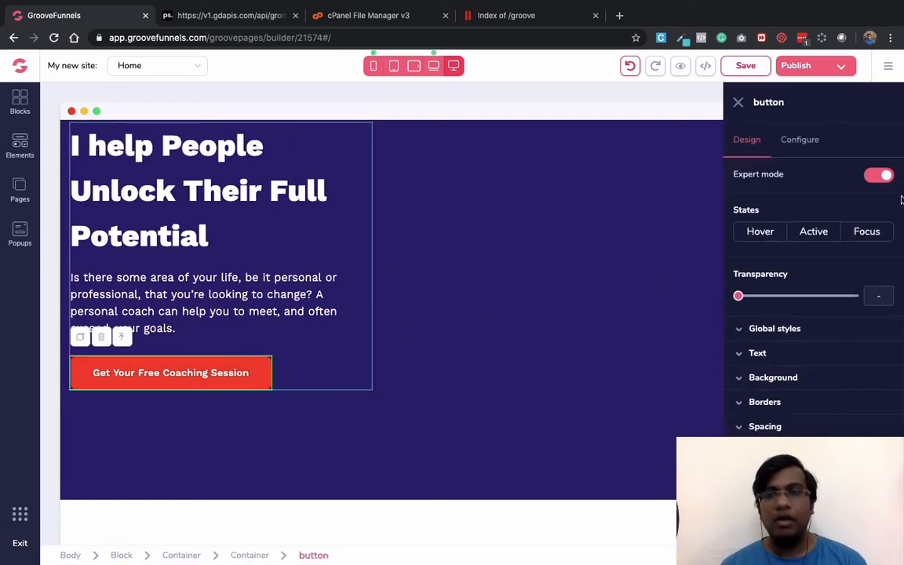
Review the hero button's configuration, trying Page as the link type, and close its settings without updating.
click(804, 141)
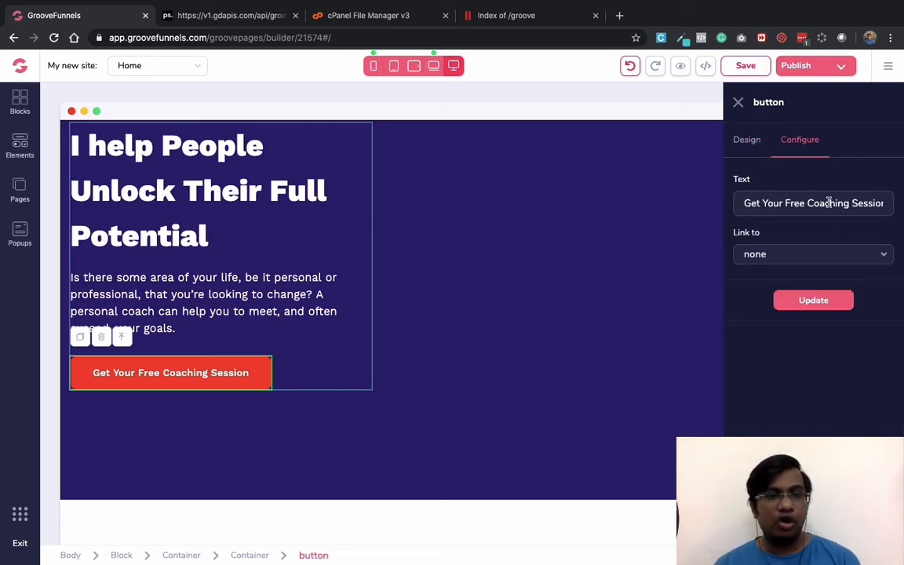
click(778, 254)
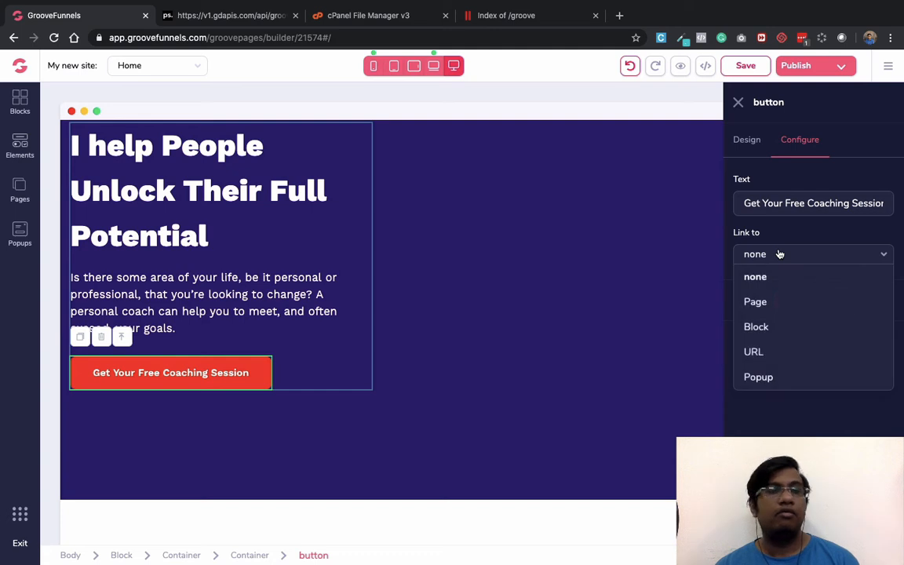
click(777, 304)
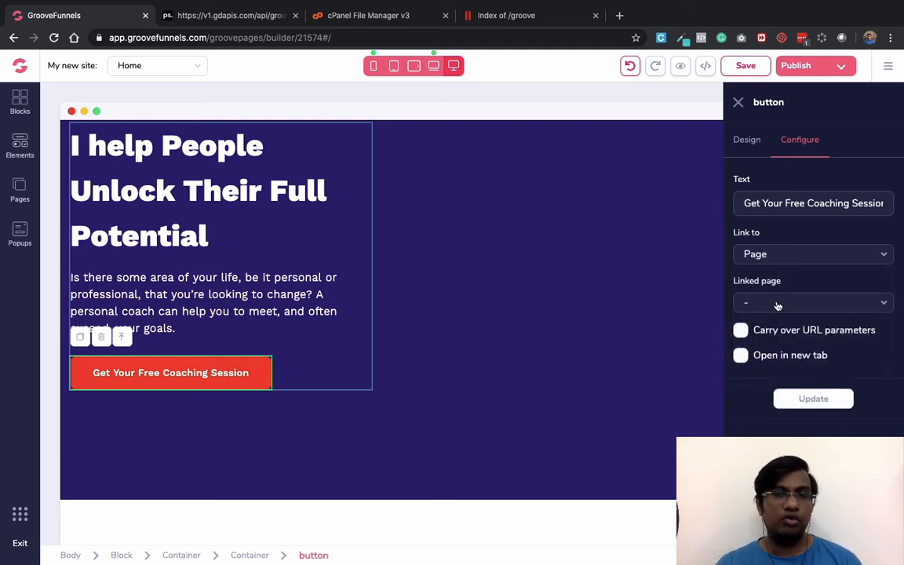
click(777, 304)
click(777, 303)
click(816, 255)
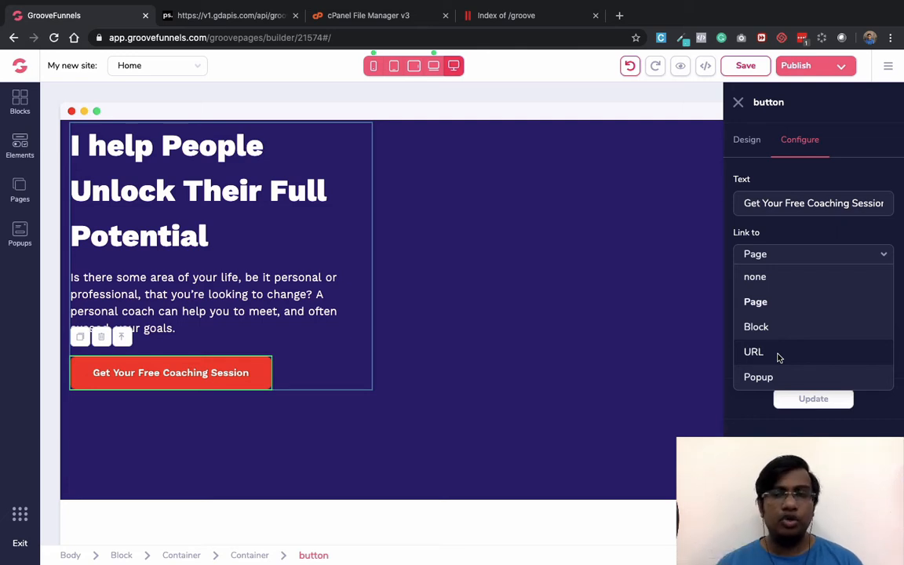
click(761, 433)
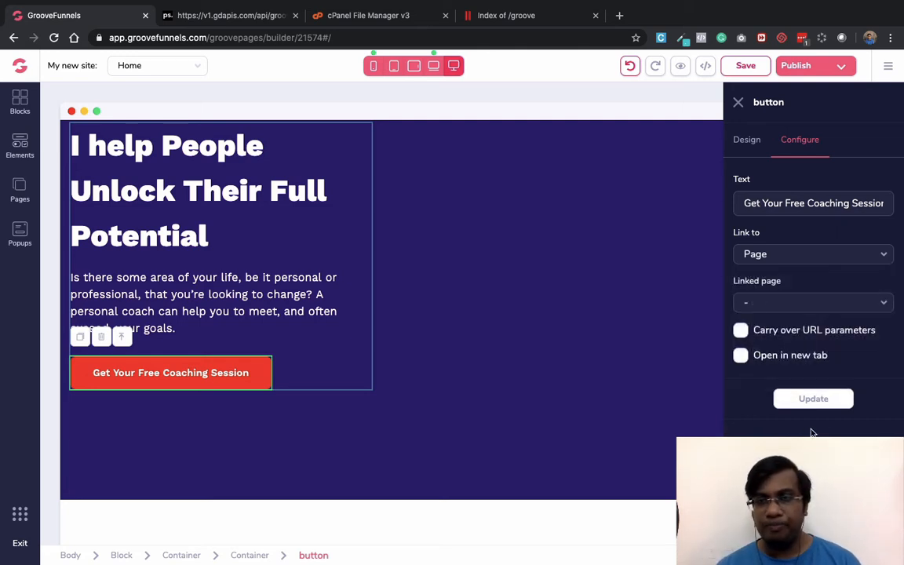
click(738, 103)
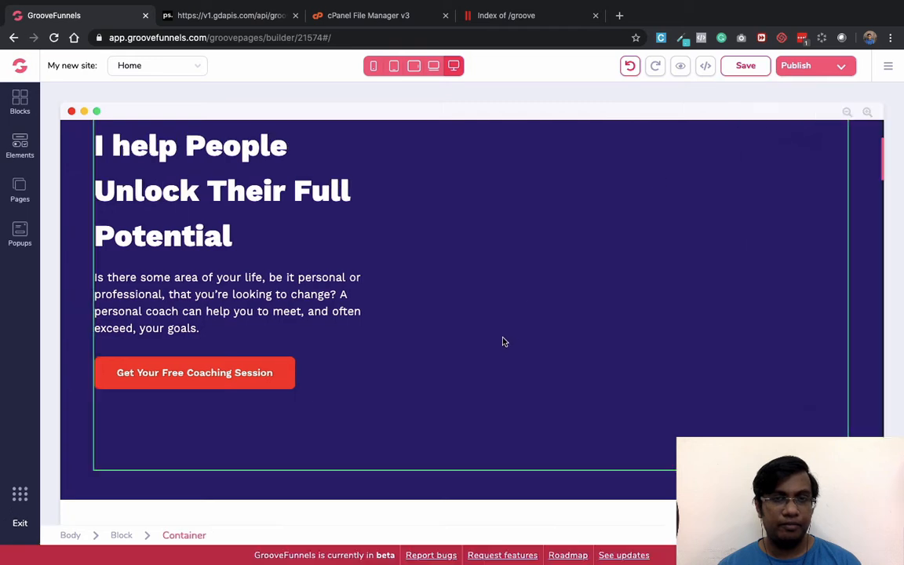
Check the settings of the coach introduction block with the speaker photo and look over the sections below it.
scroll(504, 341, down, 5)
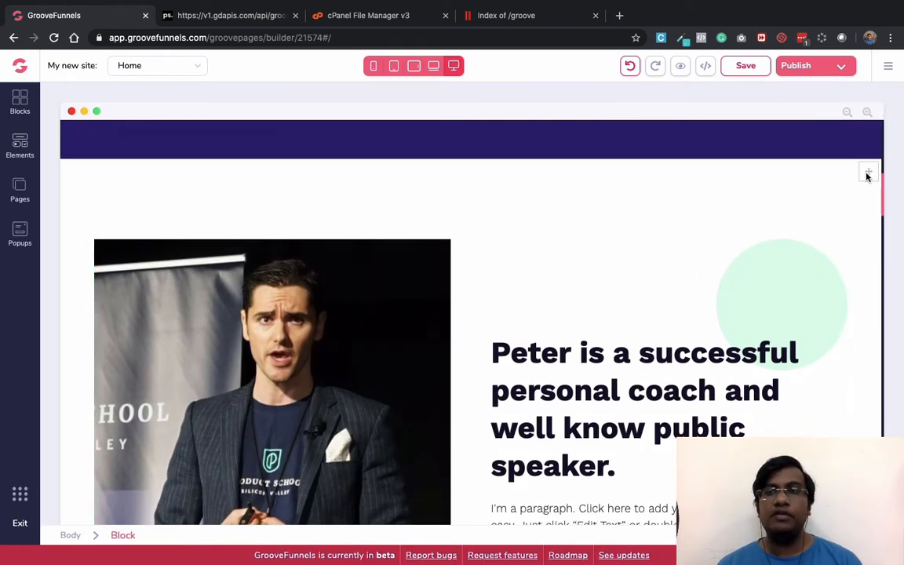
click(867, 174)
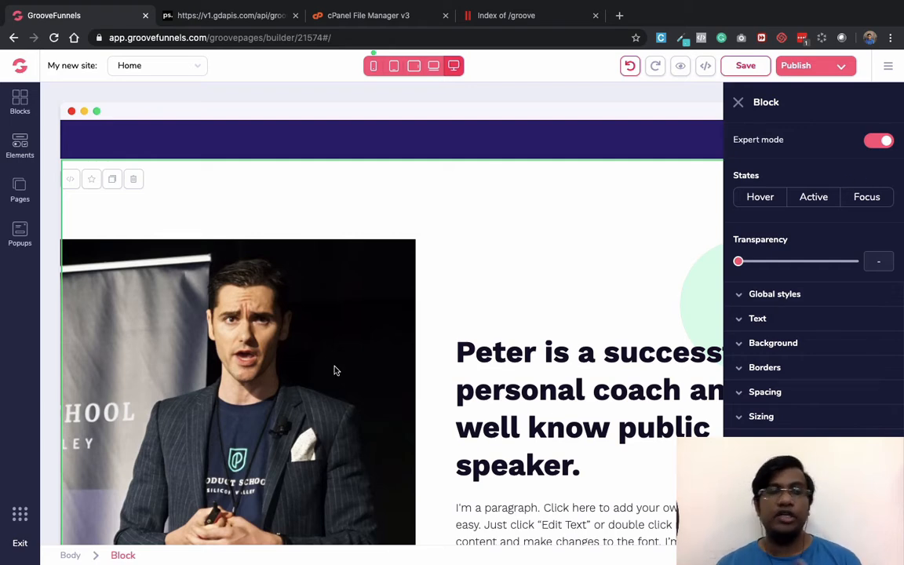
click(739, 104)
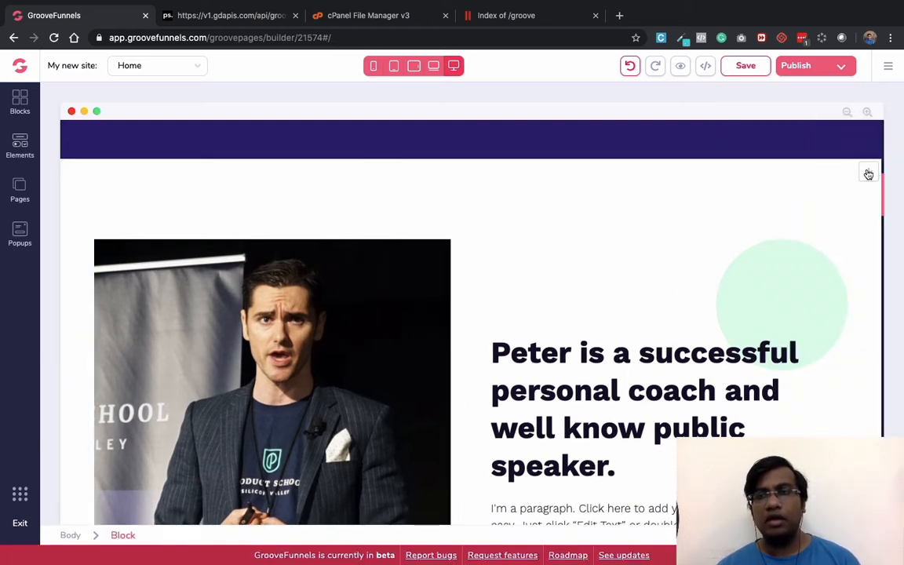
mouse_move(867, 174)
mouse_down()
mouse_move(867, 229)
mouse_move(876, 178)
mouse_up()
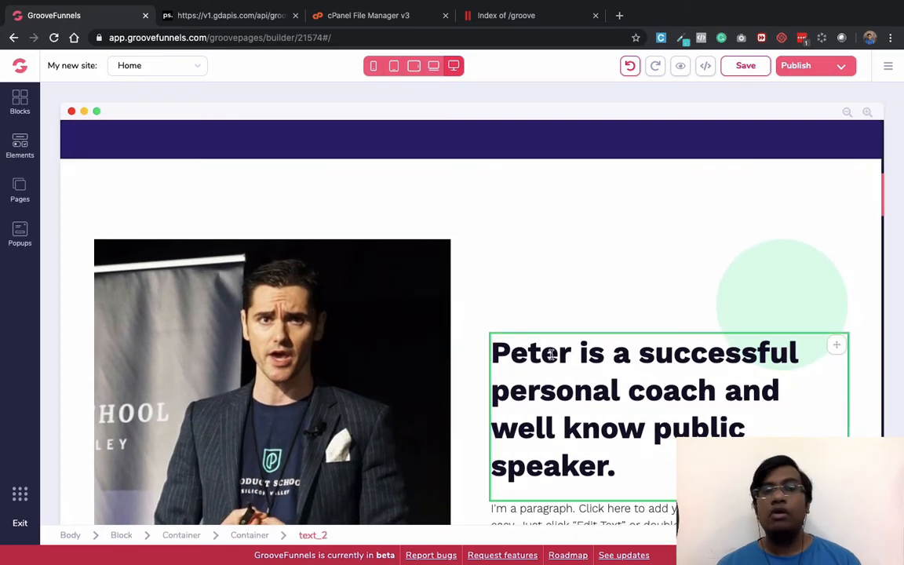
scroll(551, 355, down, 5)
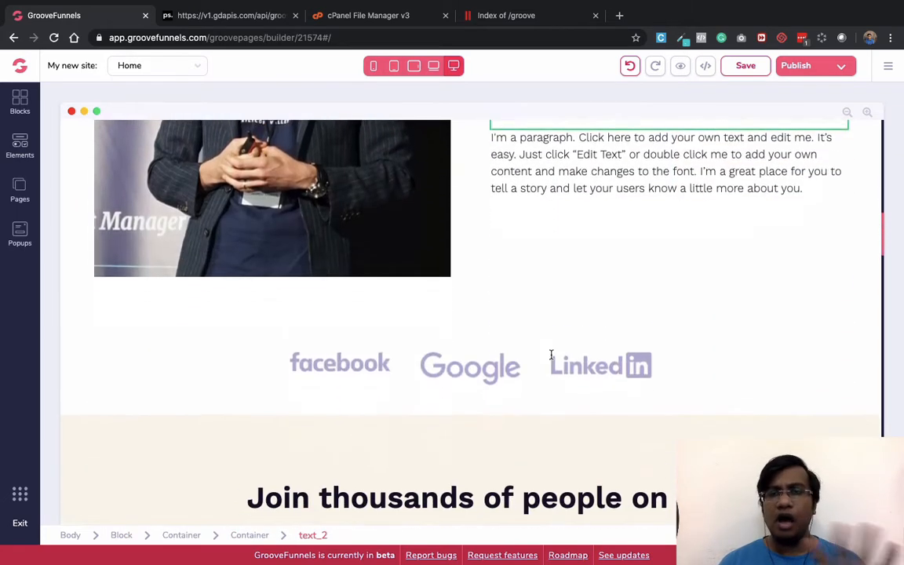
scroll(551, 358, up, 2)
scroll(550, 358, down, 2)
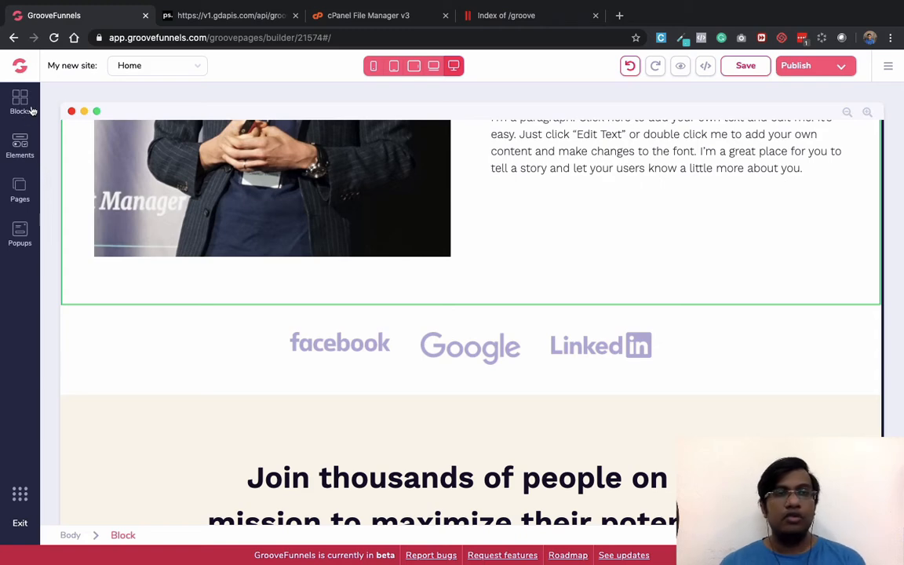
Insert the plain blue alert bar from the designed blocks above the site's navigation bar and undo the insertion.
click(21, 100)
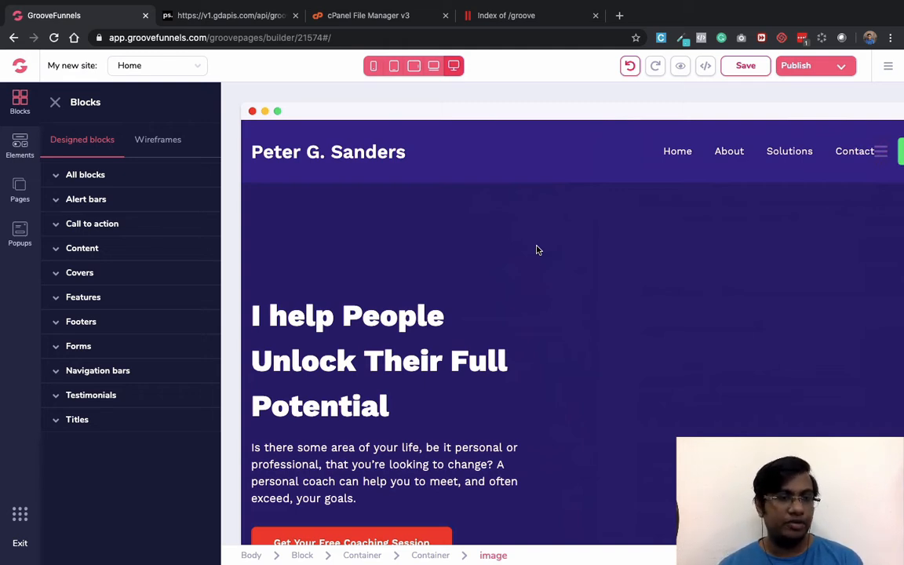
click(140, 205)
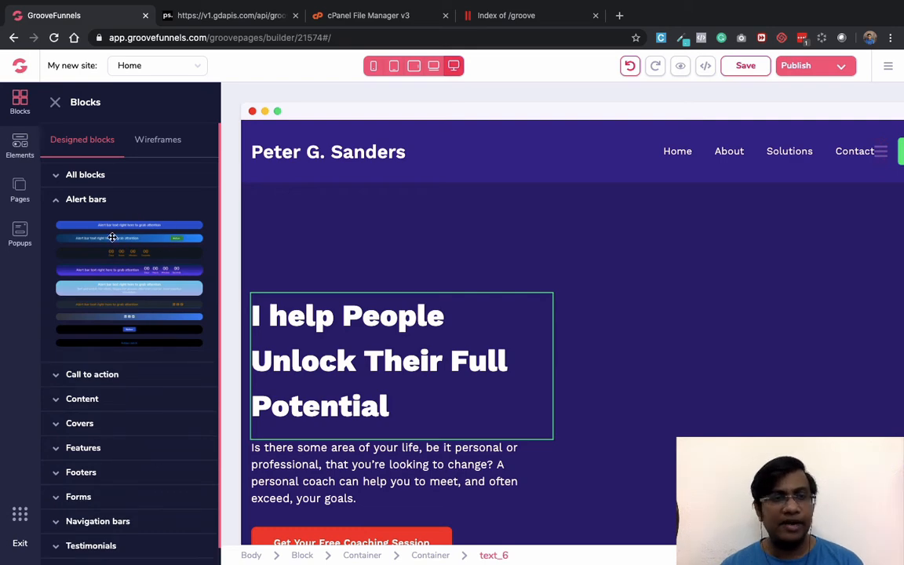
drag(115, 228, 554, 143)
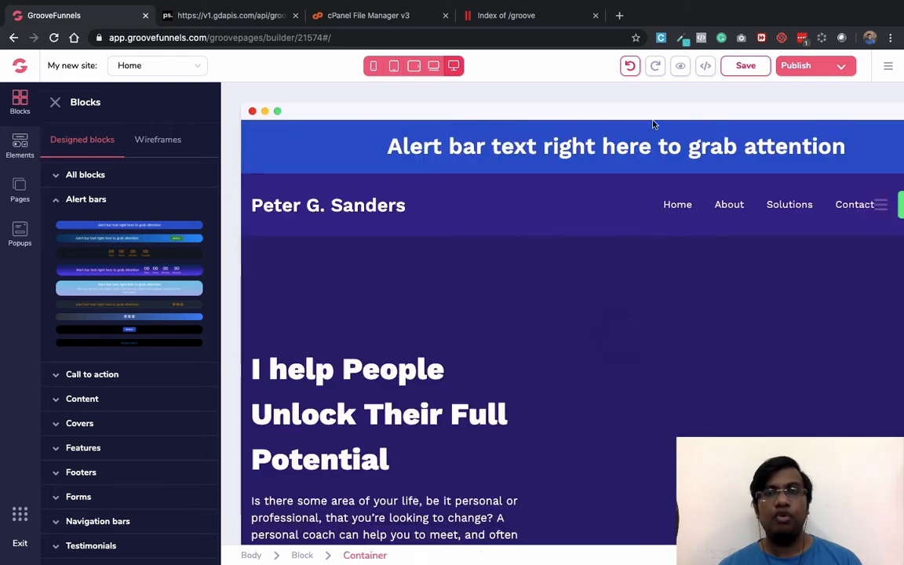
click(630, 67)
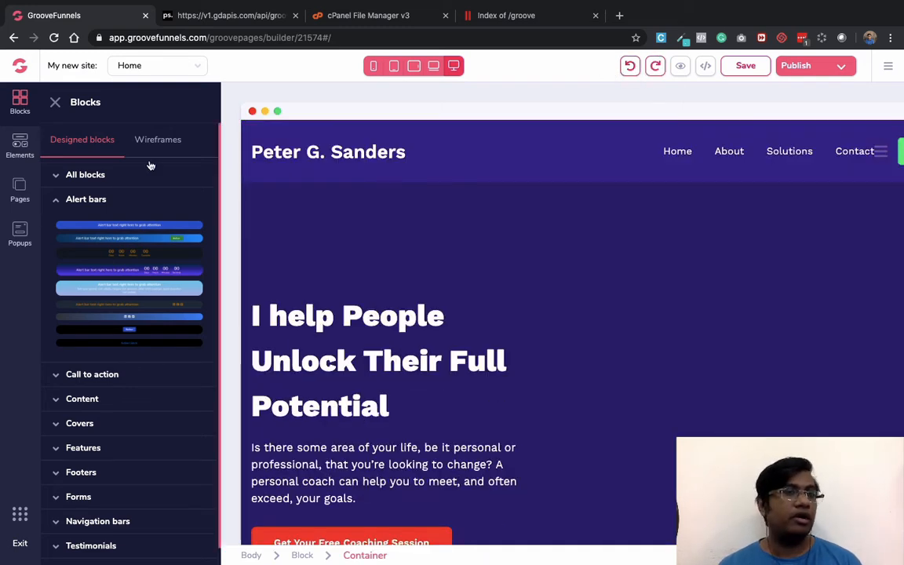
Browse the Call to action and Content categories of the designed blocks and collapse them again.
click(94, 199)
click(108, 232)
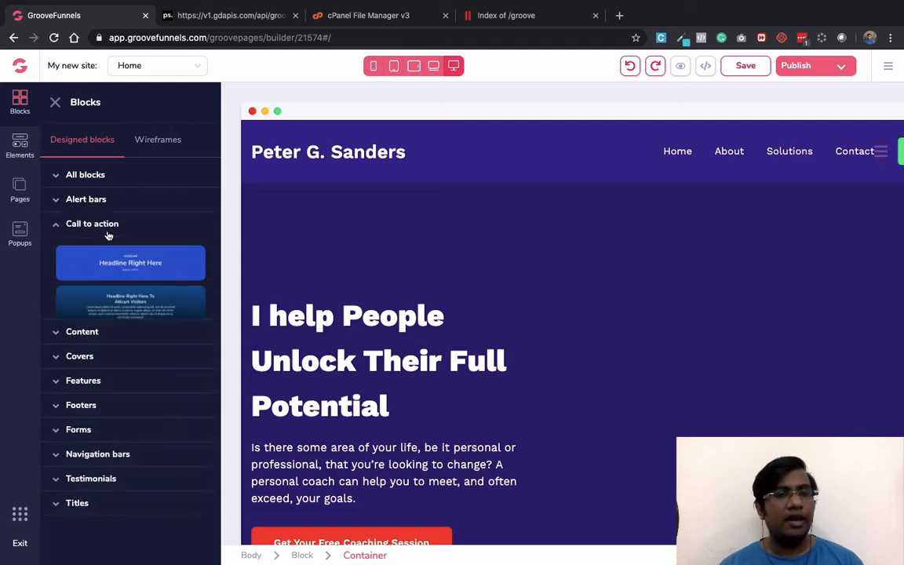
click(109, 234)
click(102, 252)
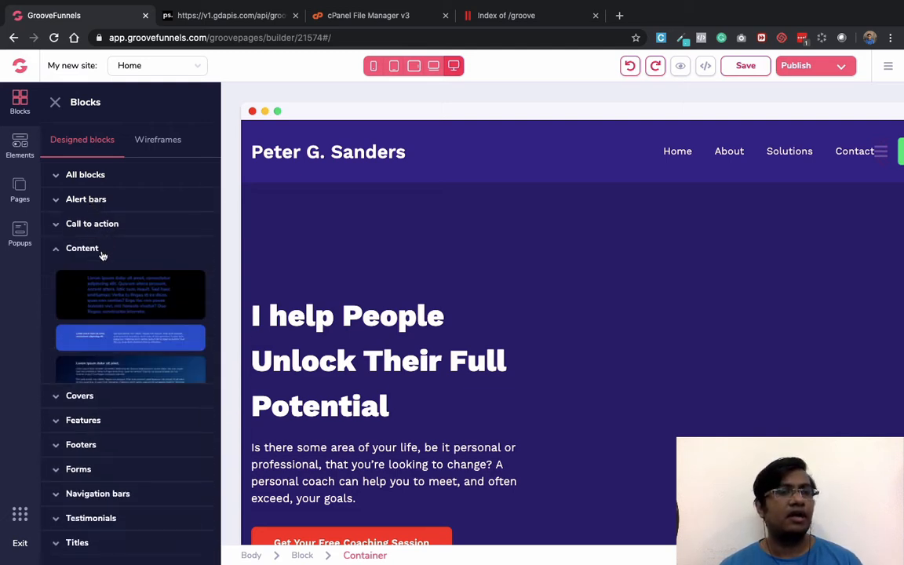
click(102, 254)
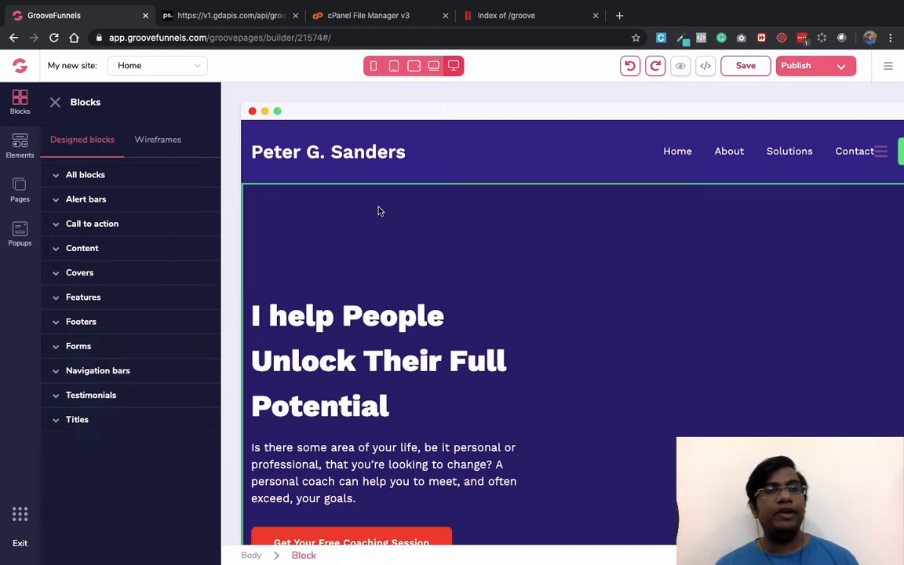
Examine the empty column and grid layouts available among the wireframe blocks.
click(157, 141)
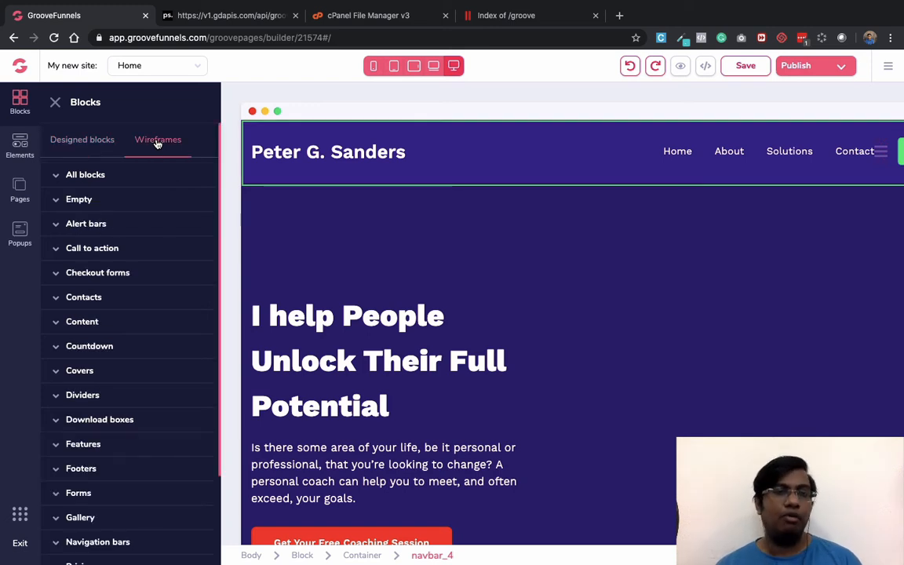
click(122, 208)
scroll(141, 408, down, 5)
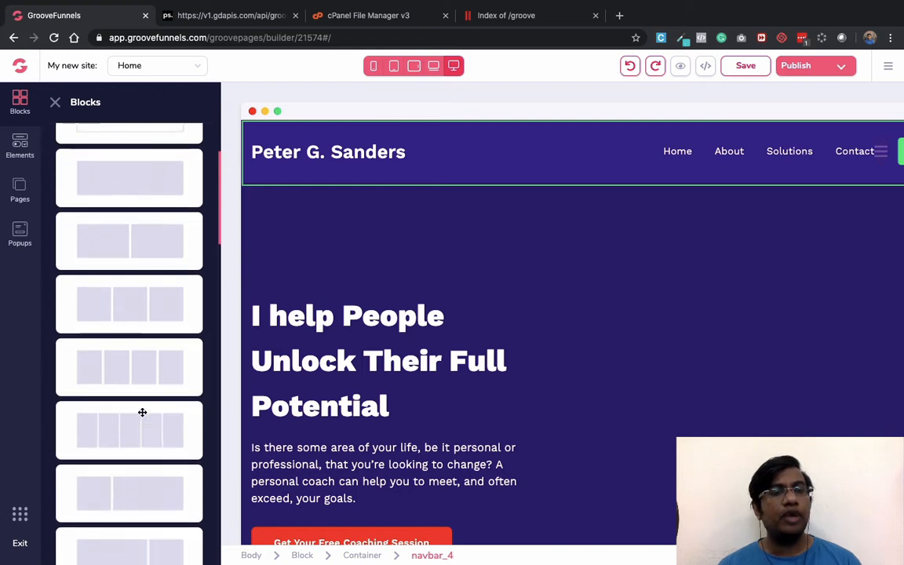
scroll(142, 411, down, 1)
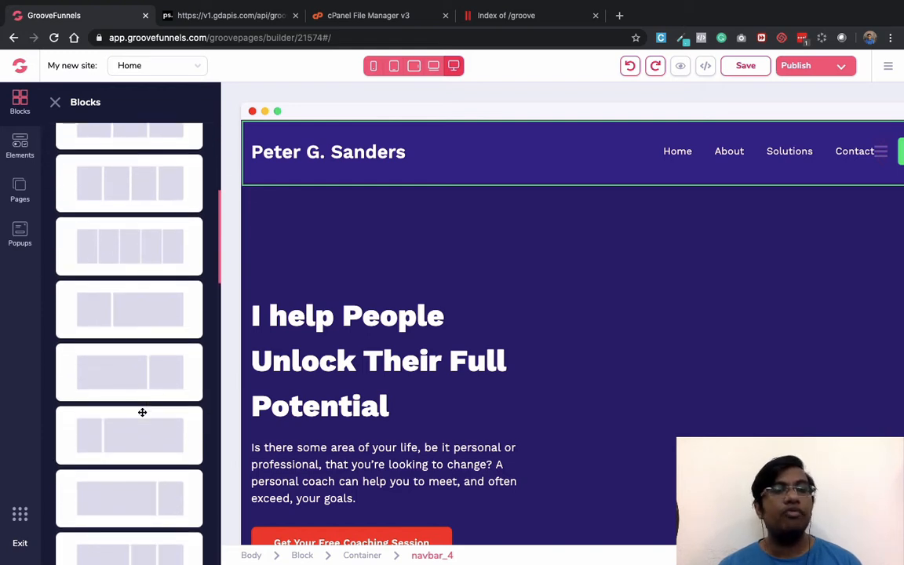
scroll(142, 412, up, 2)
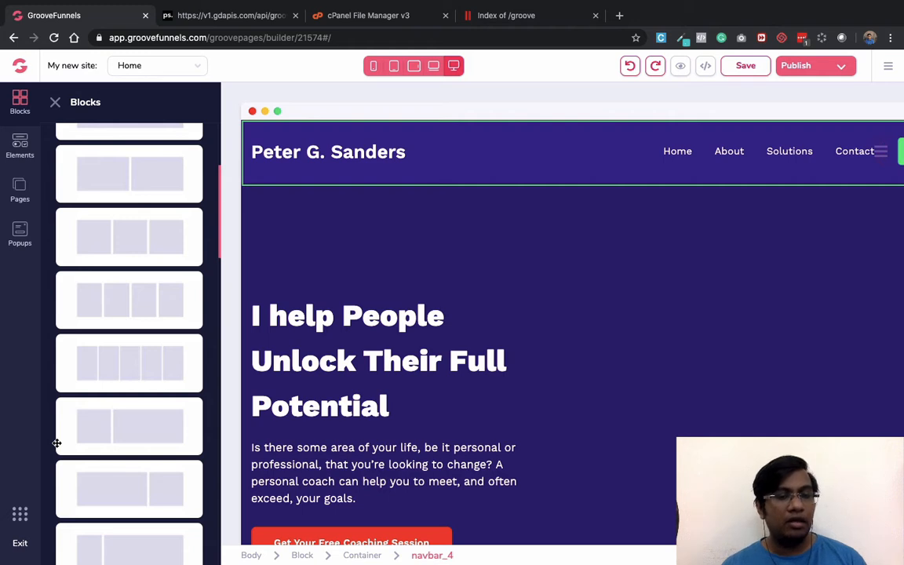
scroll(57, 443, down, 5)
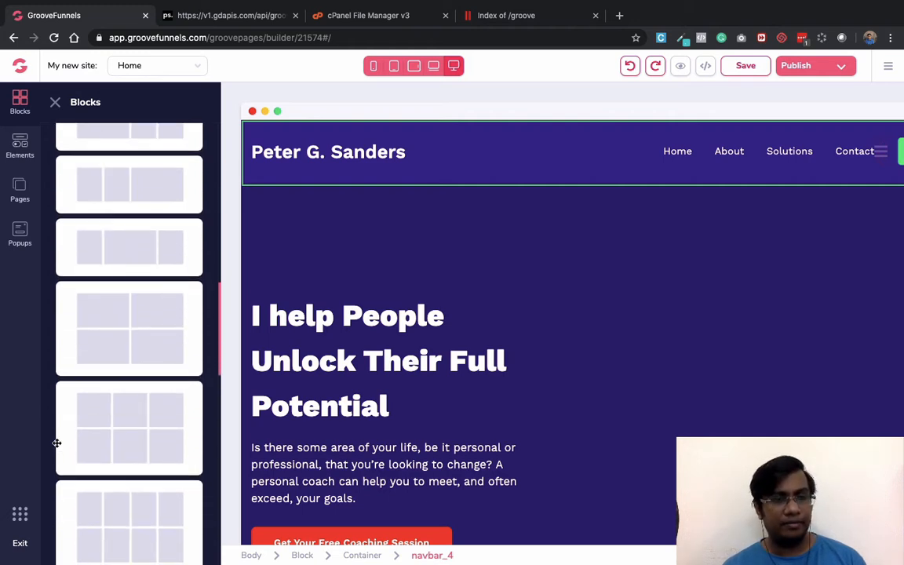
scroll(56, 443, down, 6)
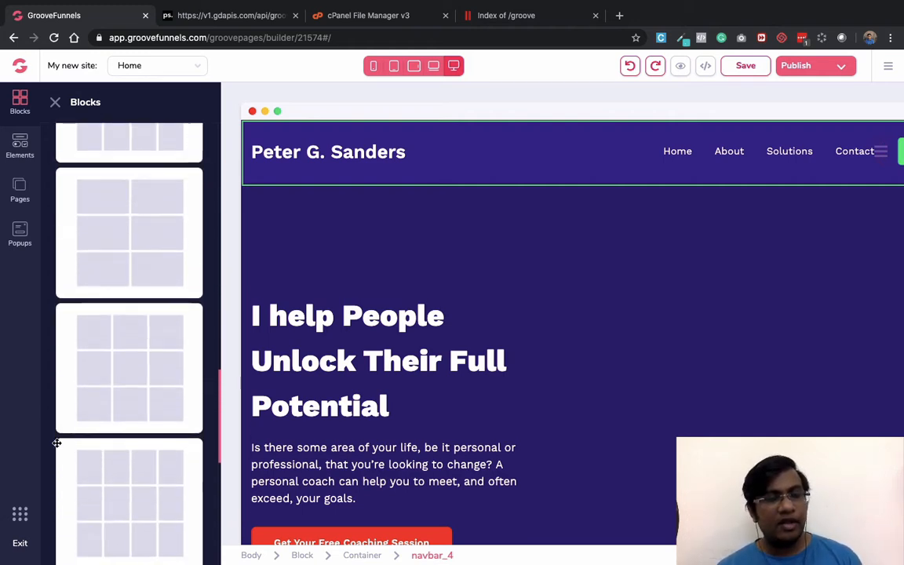
scroll(57, 443, down, 5)
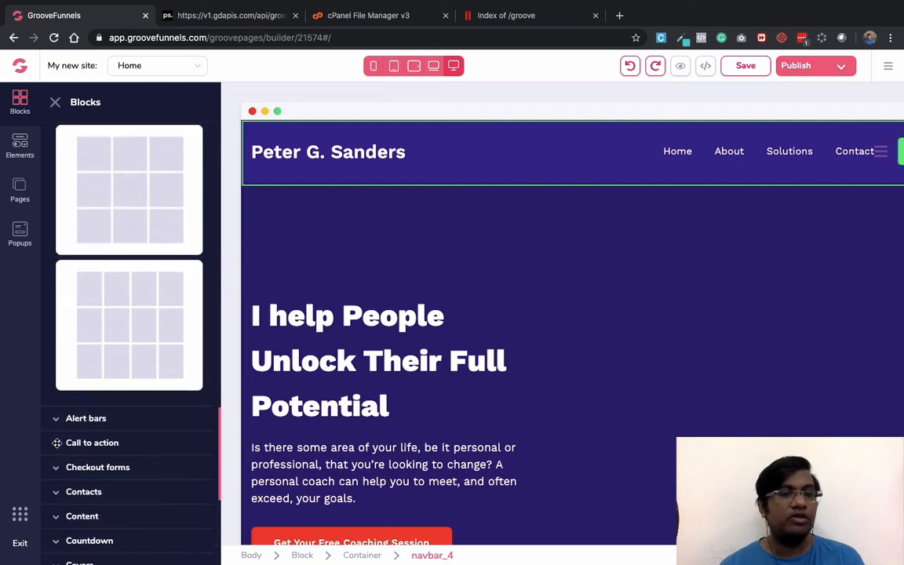
scroll(57, 443, up, 15)
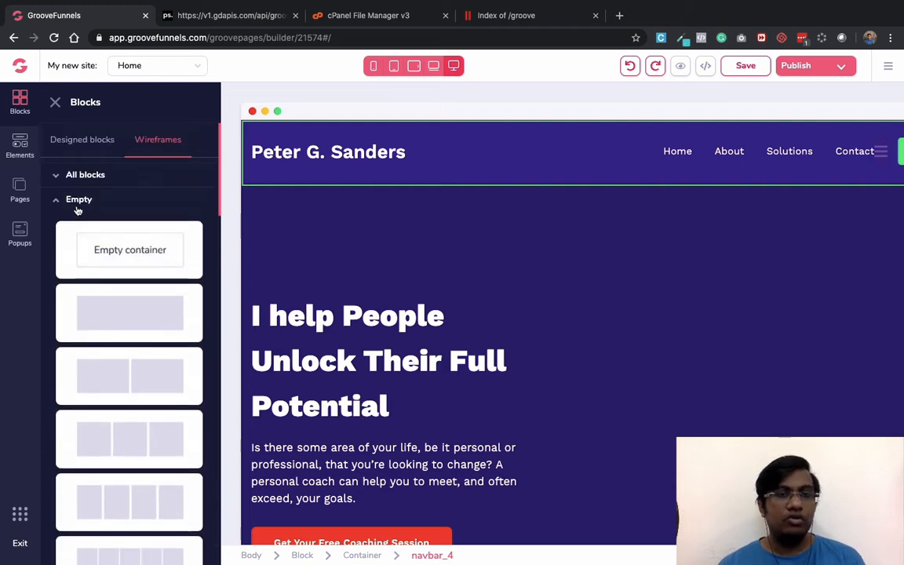
Insert the empty three-column wireframe between the hero and the coach introduction block, undo it and collapse the Empty category.
scroll(431, 367, down, 5)
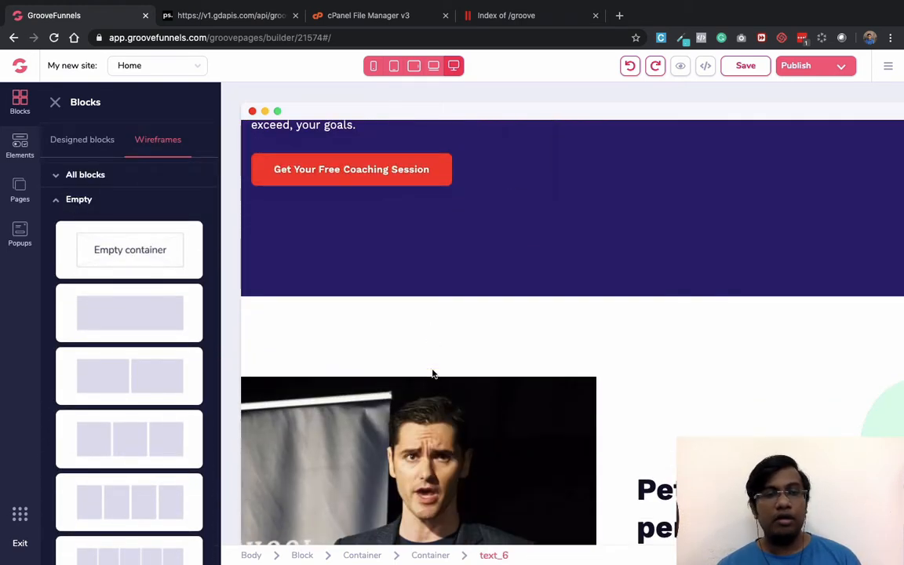
click(586, 389)
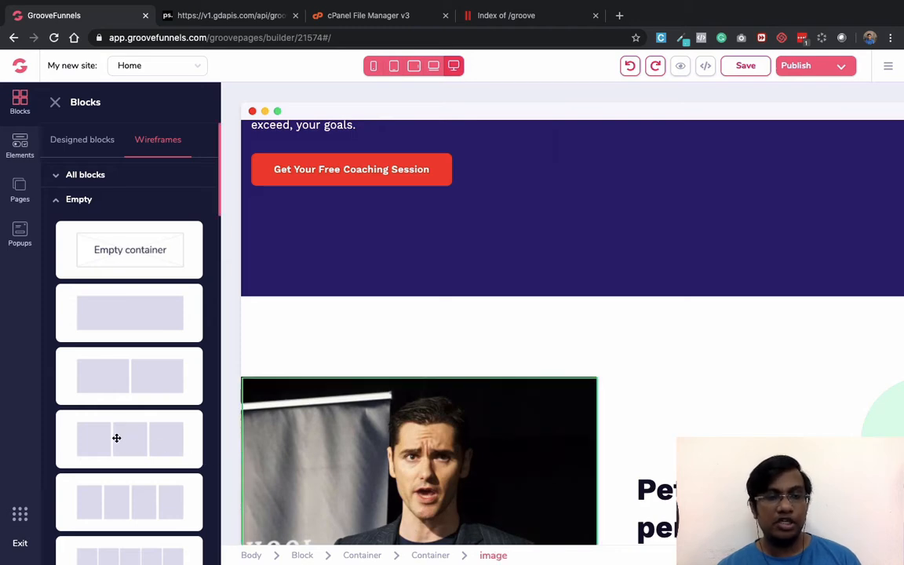
drag(116, 438, 537, 391)
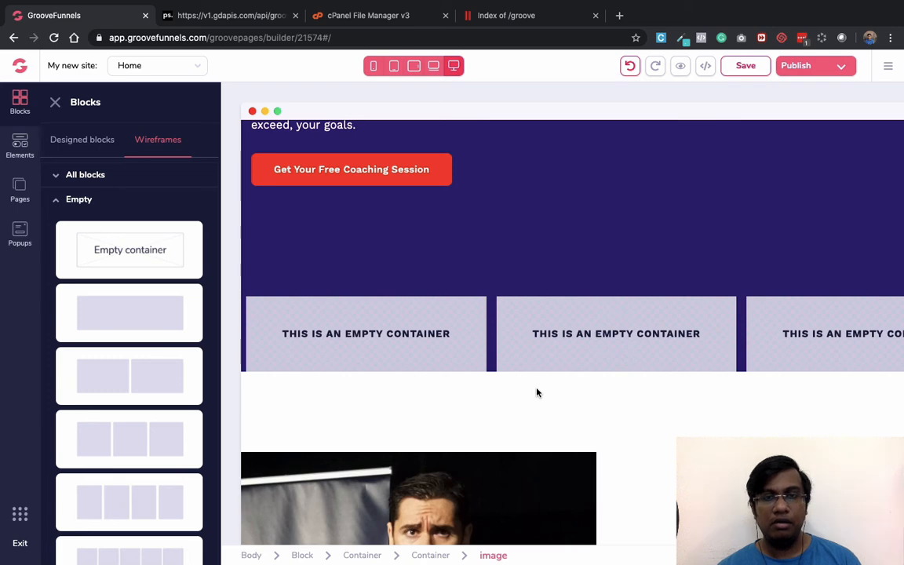
click(631, 66)
click(76, 202)
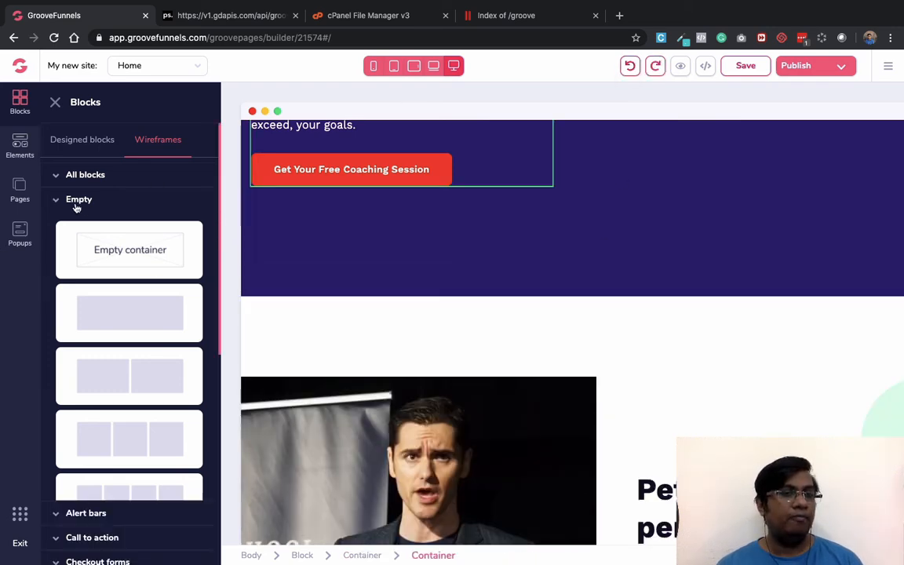
Insert the plain text-only grey alert bar from the wireframe blocks above the site's navigation bar.
click(107, 227)
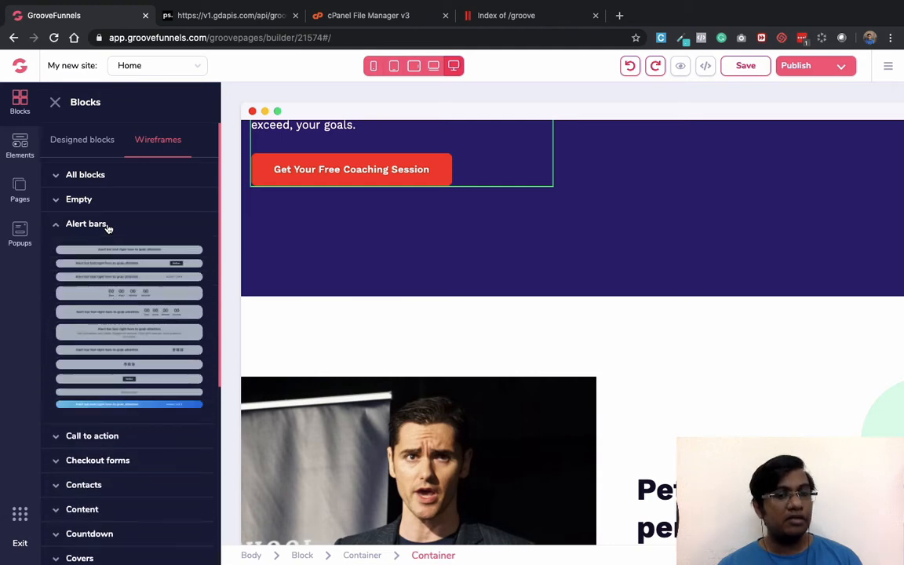
scroll(522, 295, up, 5)
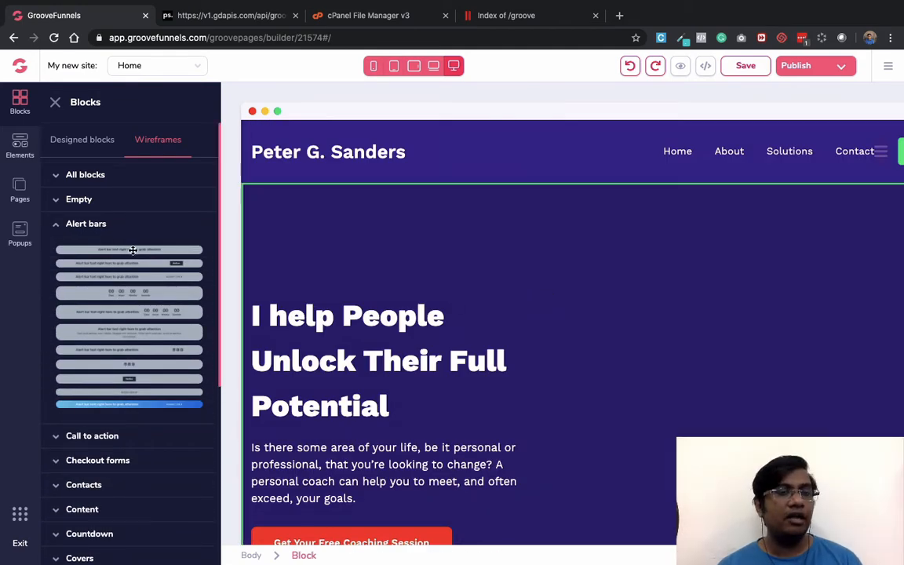
drag(129, 249, 563, 149)
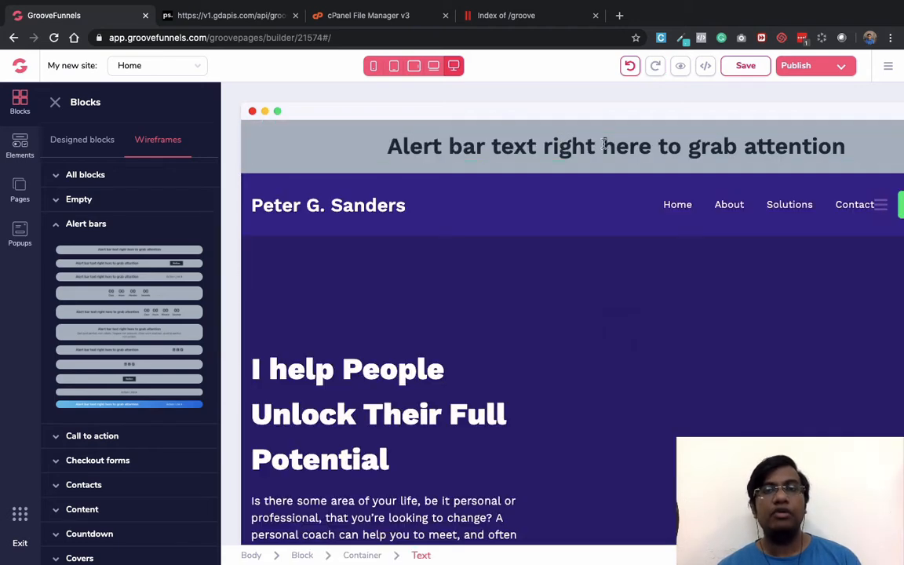
Set the alert bar text's font to oswald and its size to 2xl.
click(604, 143)
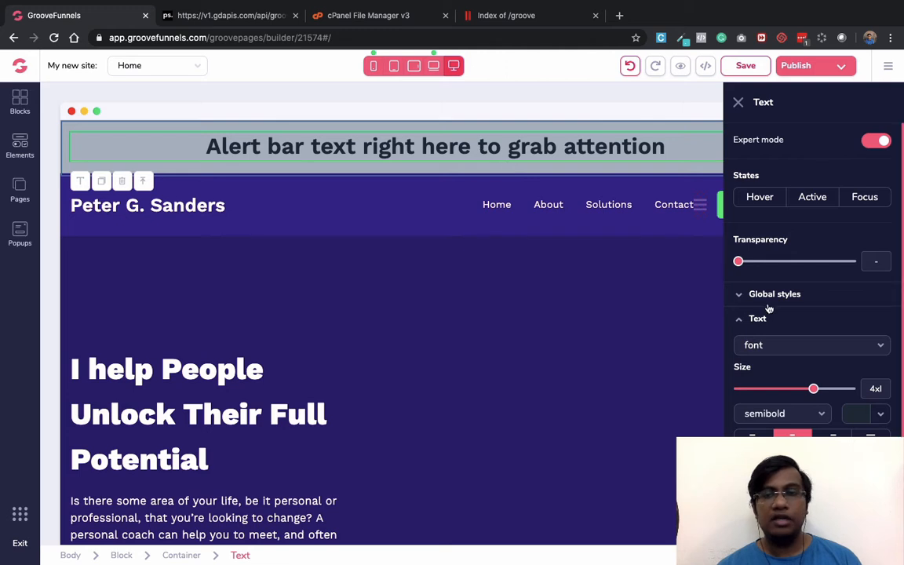
click(764, 346)
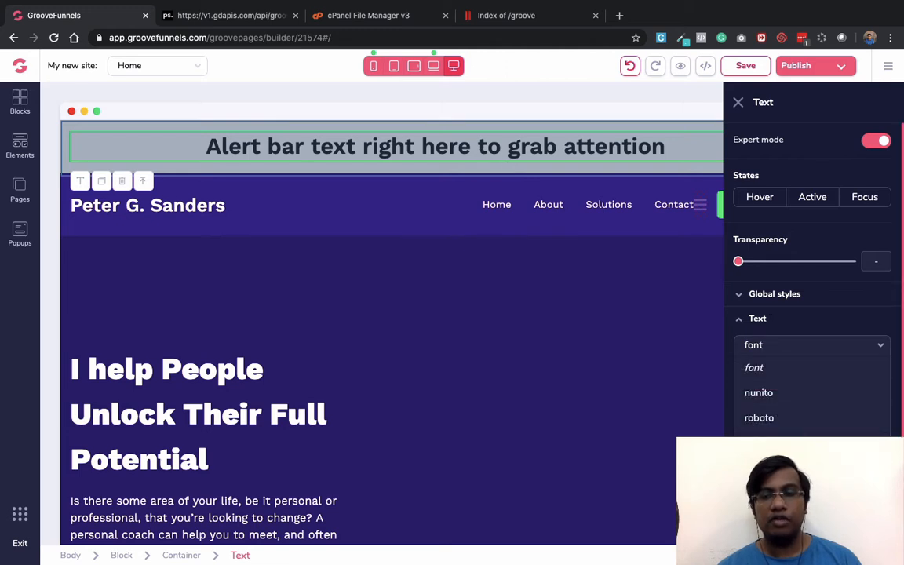
click(759, 442)
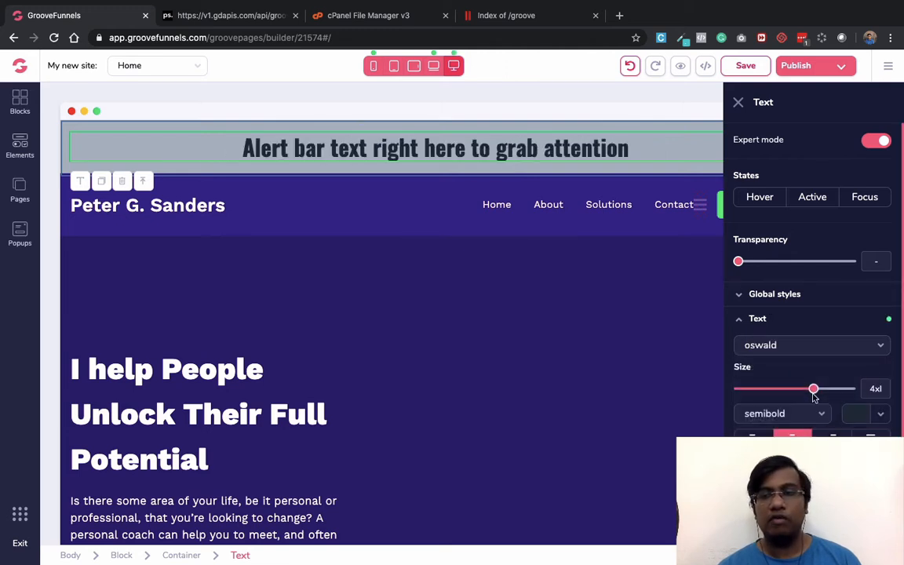
drag(804, 395, 795, 394)
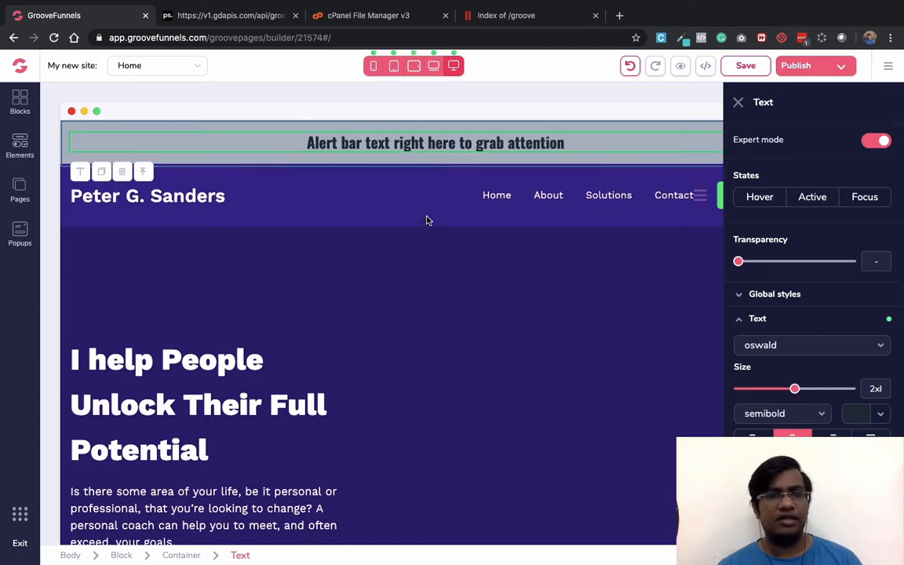
Give the alert bar's container a dark maroon background and its text a pale lavender-blue colour.
click(563, 128)
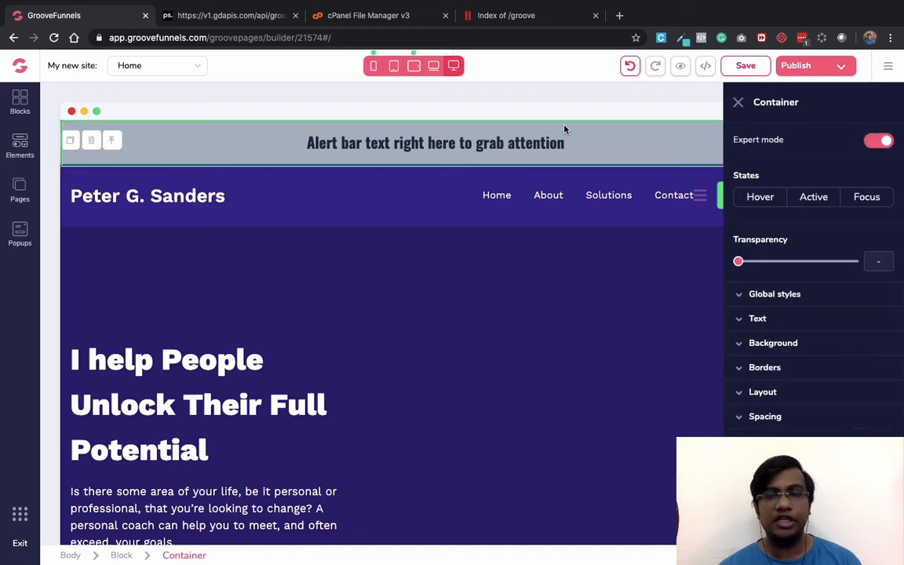
click(791, 345)
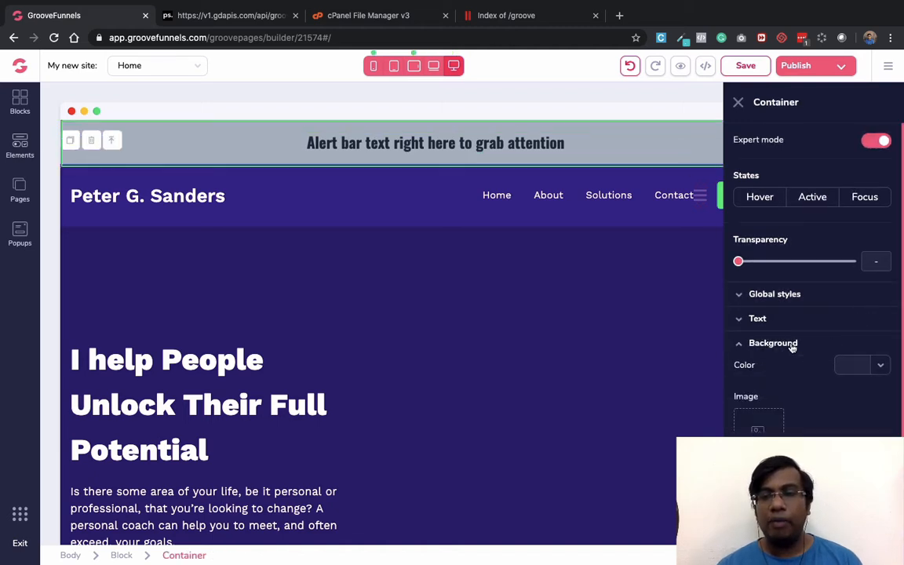
click(878, 367)
click(802, 432)
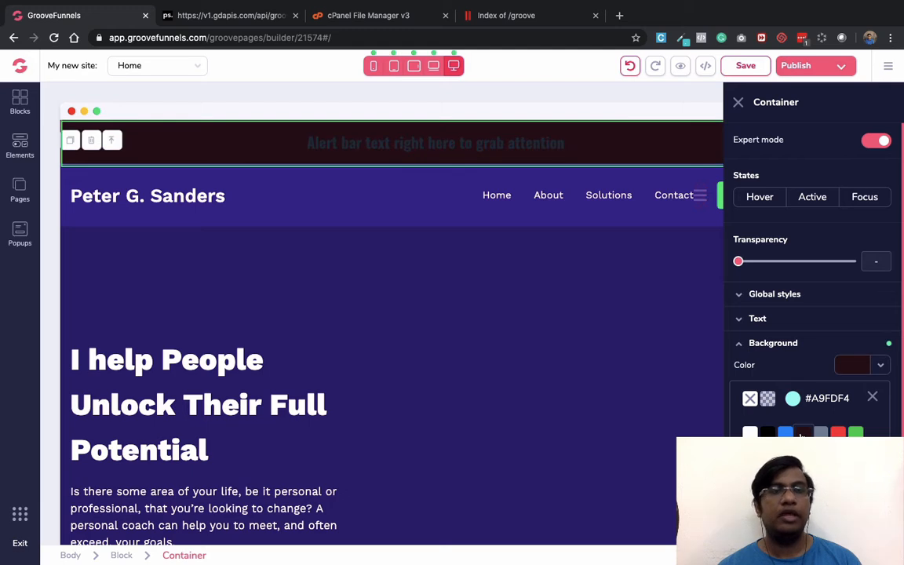
click(435, 143)
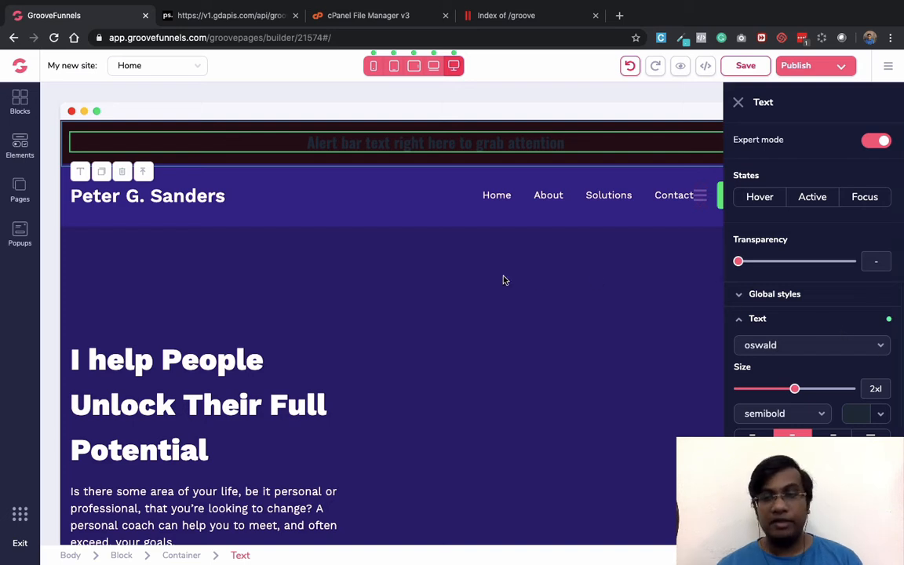
click(881, 418)
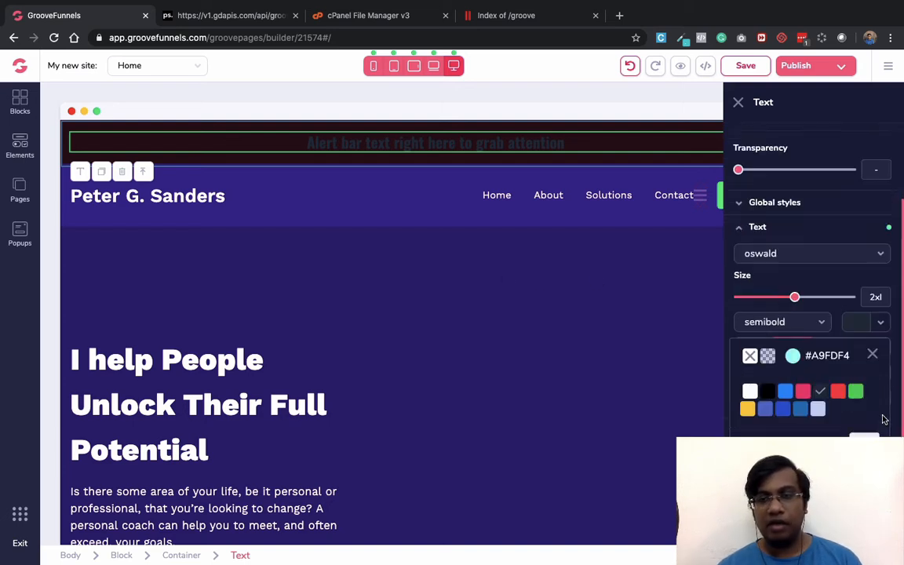
click(816, 409)
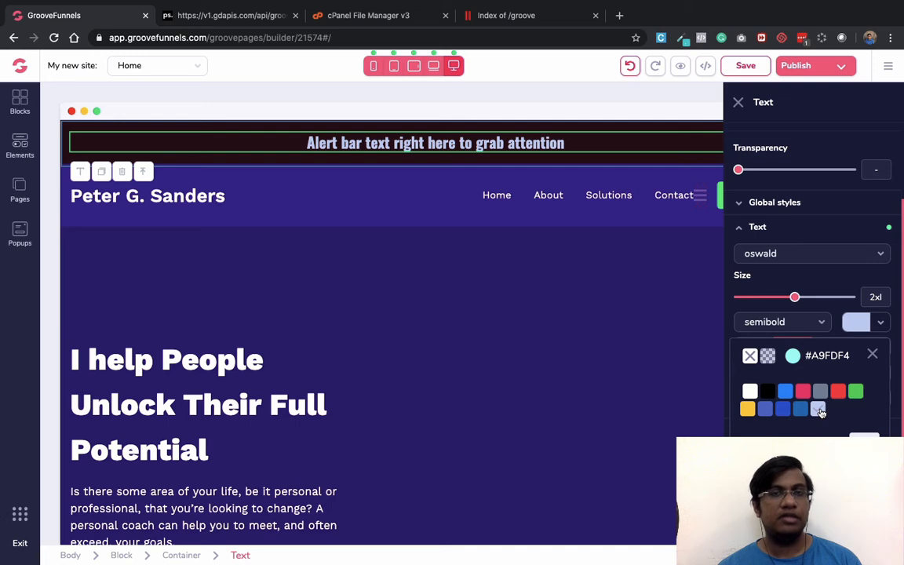
click(737, 102)
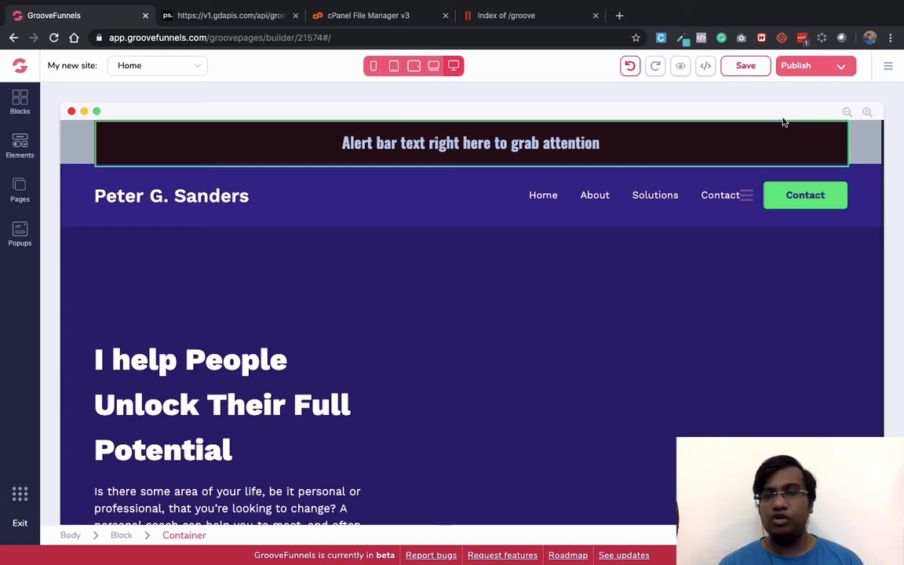
Delete the whole alert bar block from above the navigation bar and confirm the deletion.
click(866, 137)
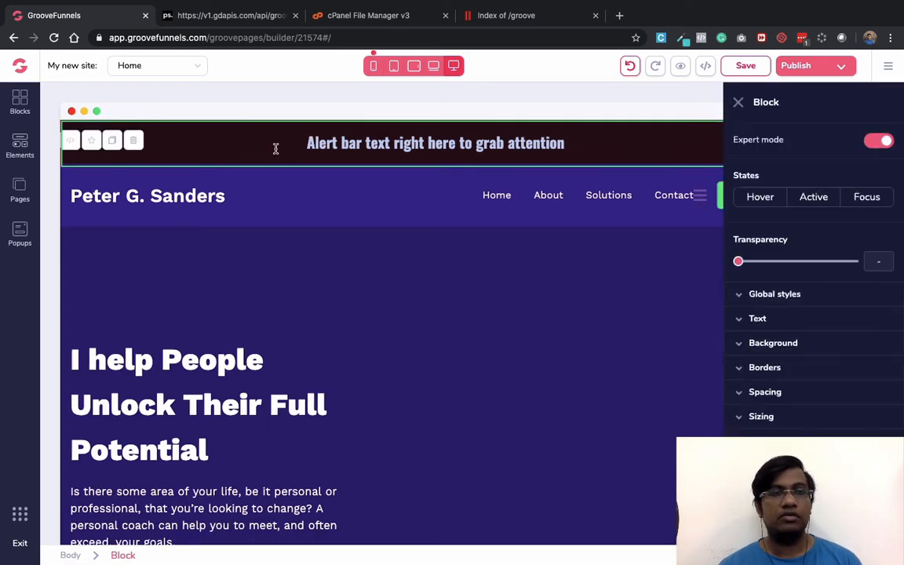
click(134, 141)
click(486, 328)
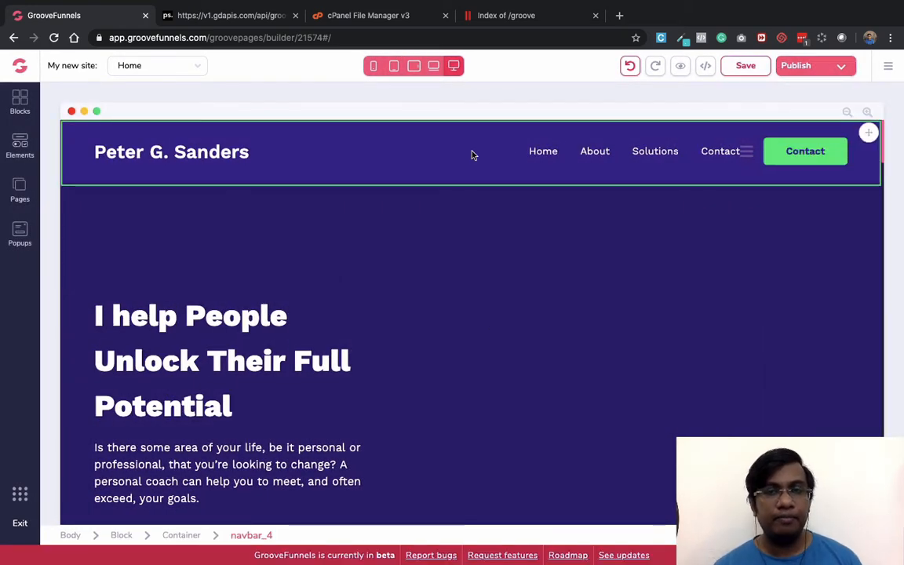
Browse the Checkout forms and Contacts categories of the wireframe blocks and collapse them again.
click(19, 106)
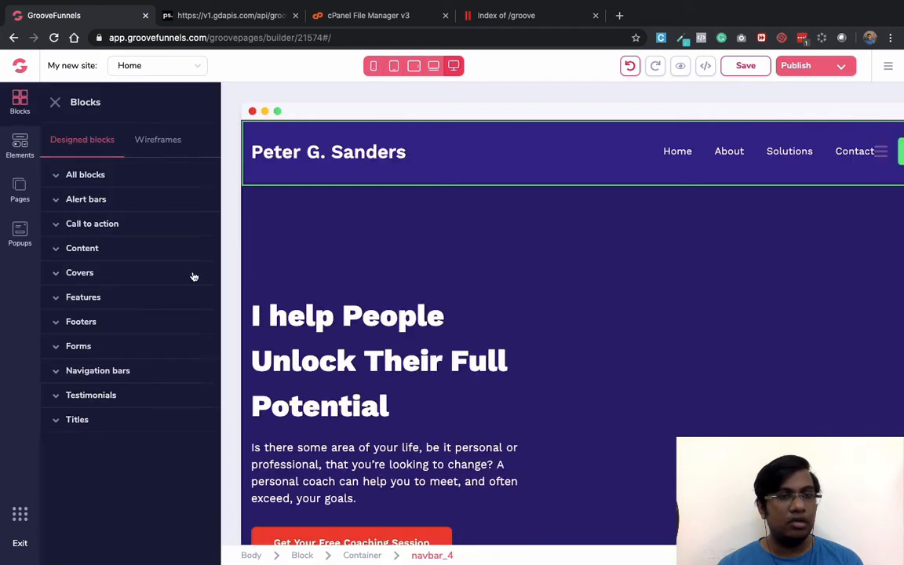
click(159, 141)
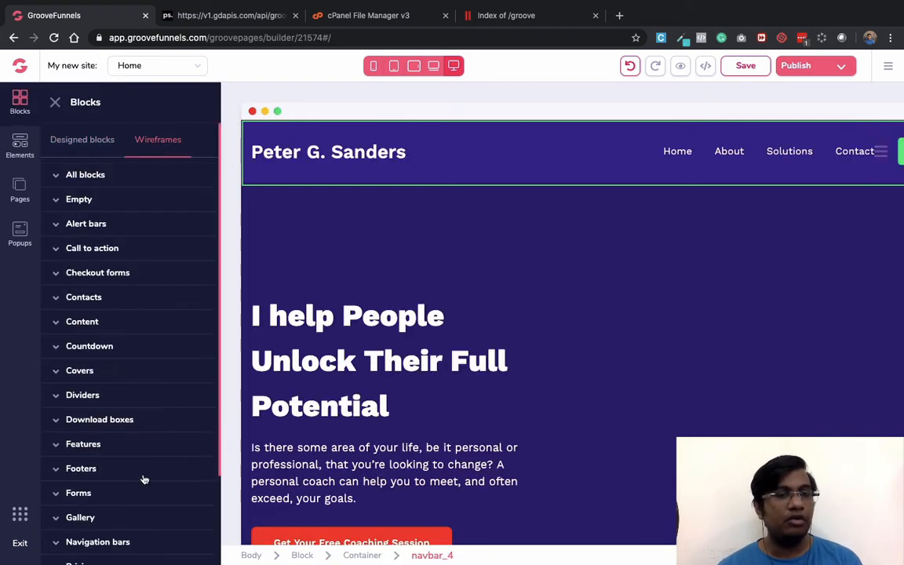
scroll(143, 479, down, 3)
click(128, 162)
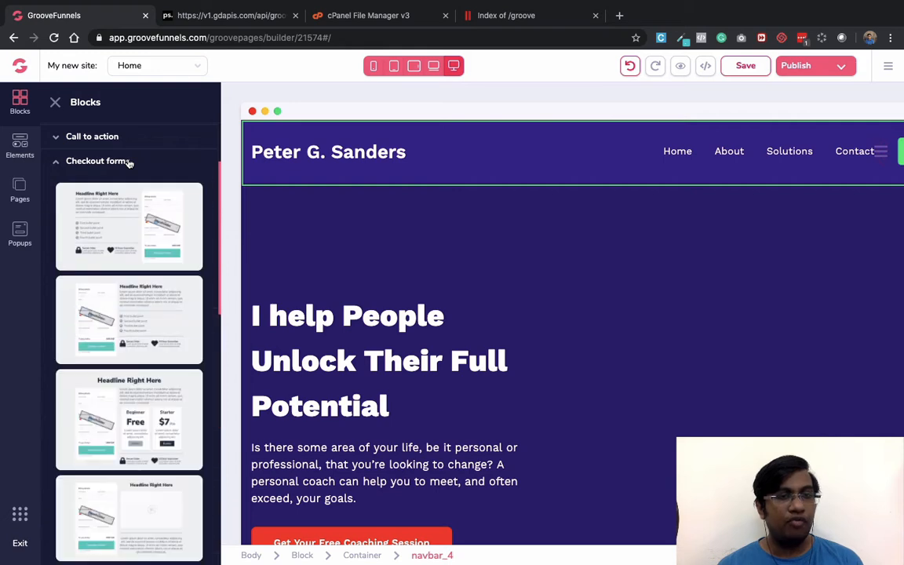
click(129, 162)
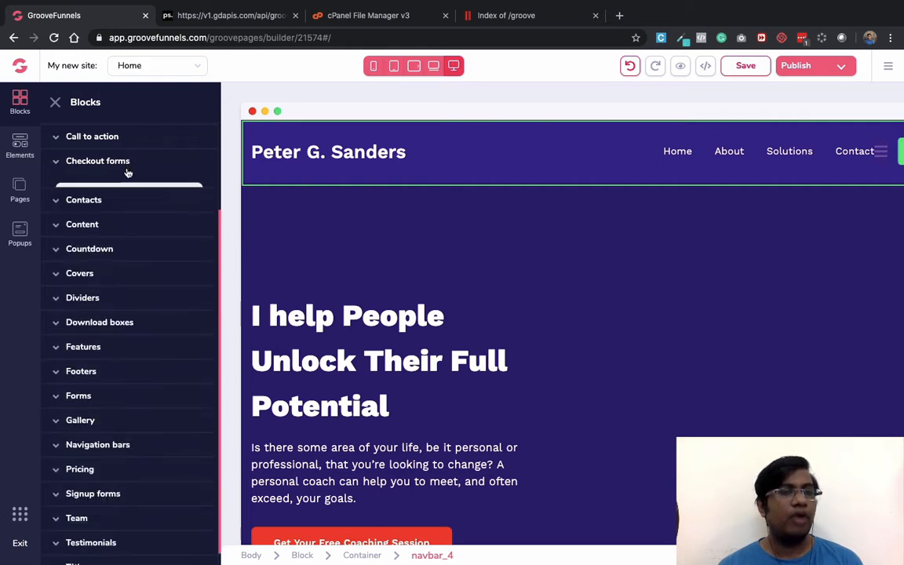
click(123, 191)
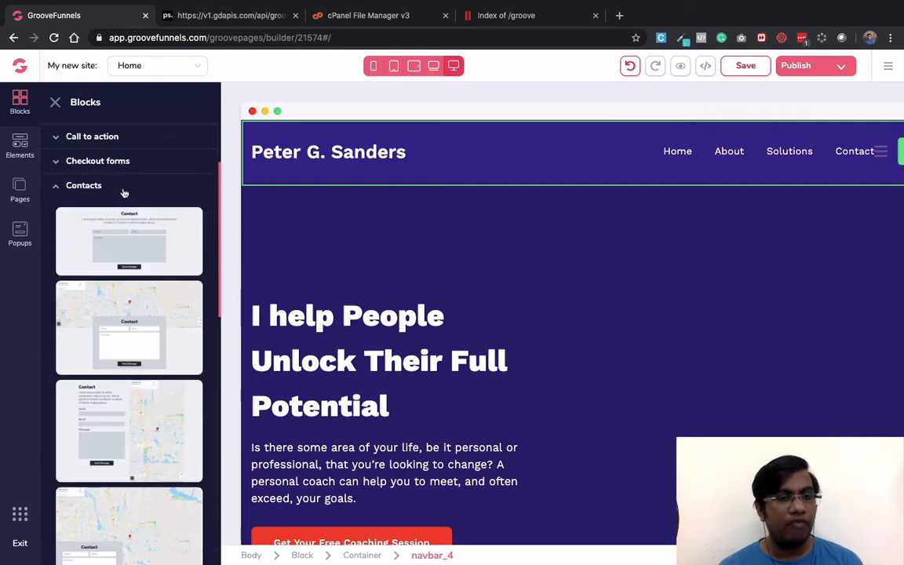
click(124, 192)
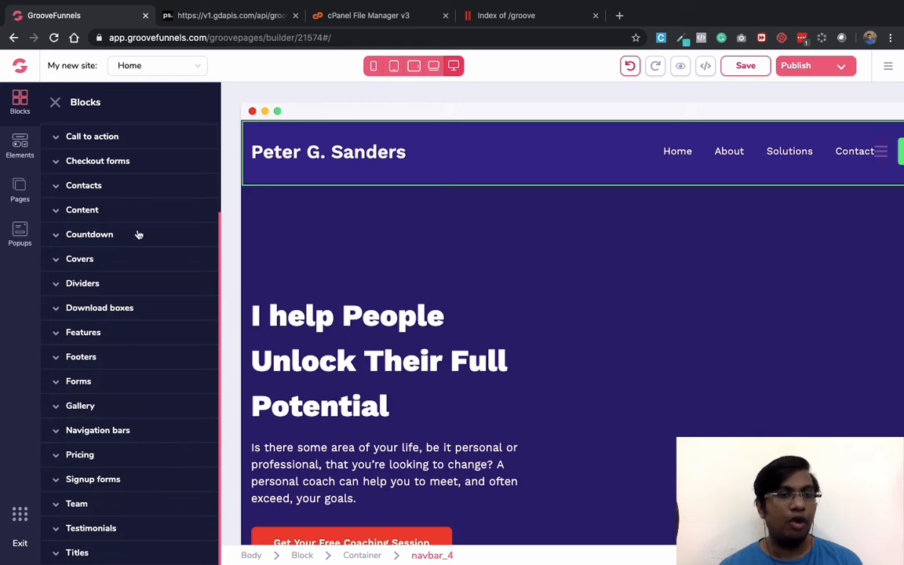
Insert the countdown wireframe with outlined circles above the site's navigation bar.
click(155, 238)
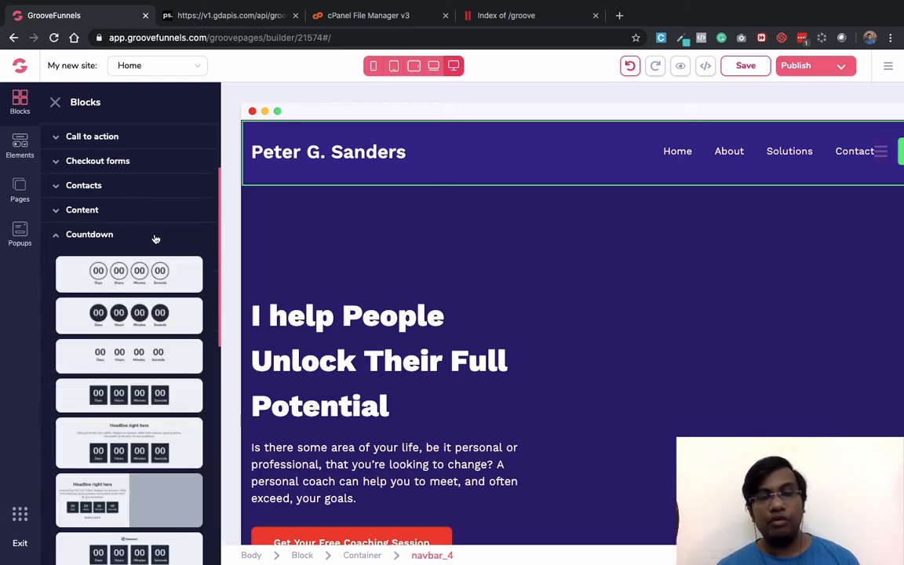
scroll(345, 314, down, 6)
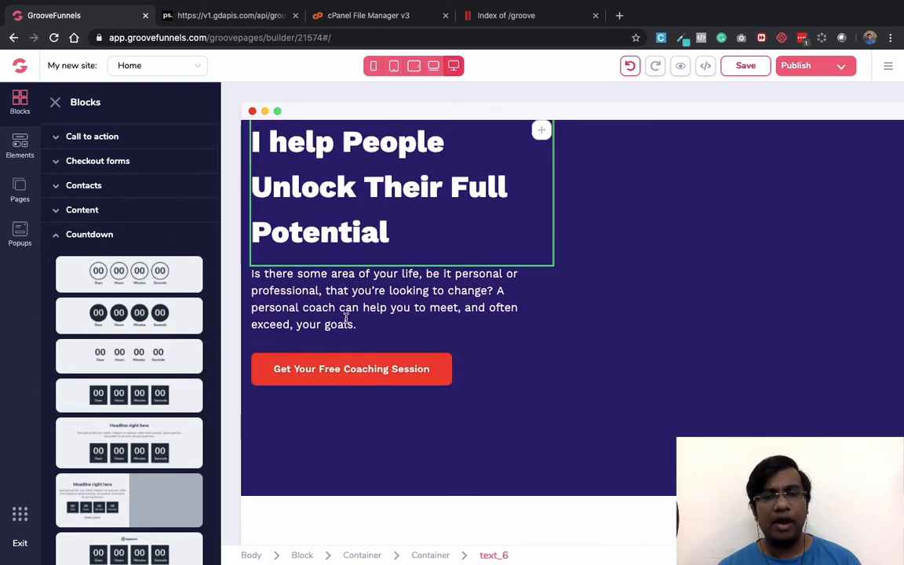
click(259, 325)
scroll(394, 365, up, 6)
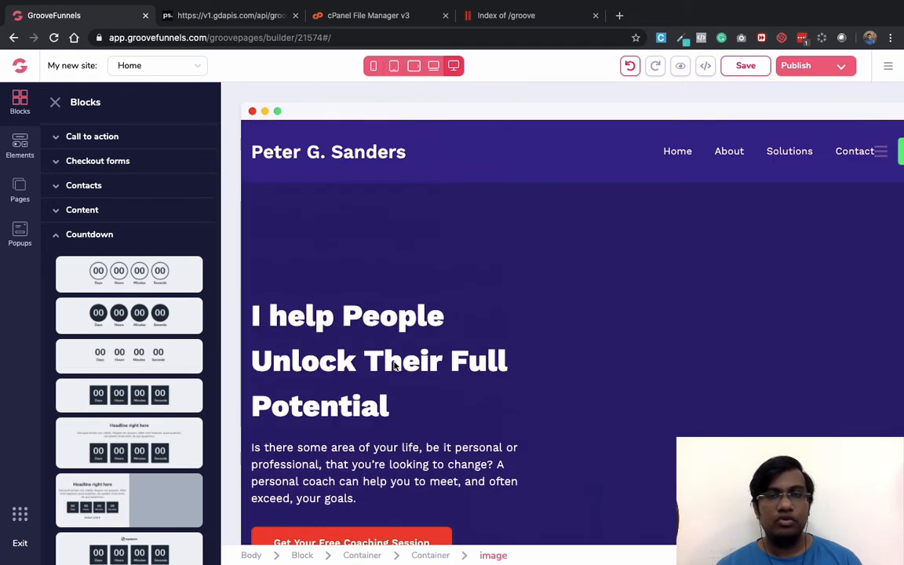
drag(129, 274, 611, 164)
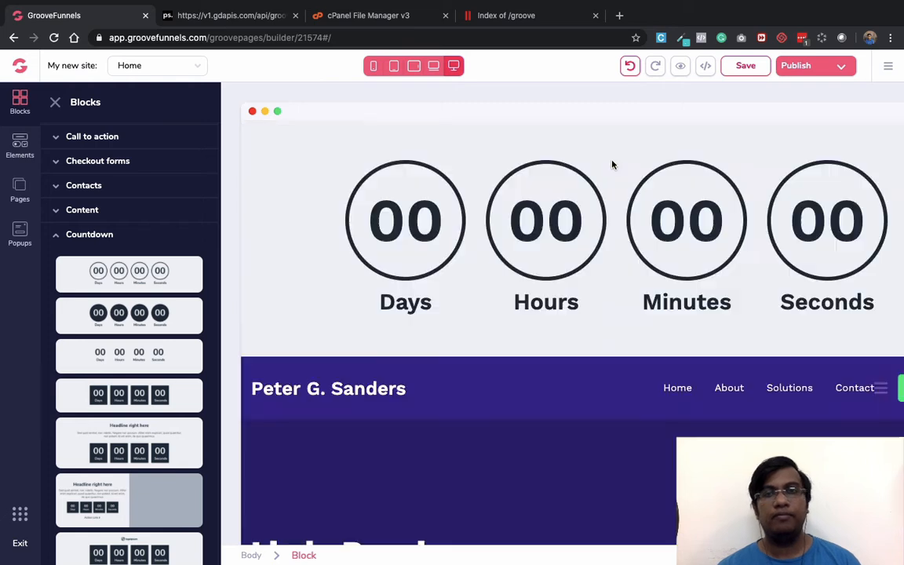
Select the whole countdown element and configure its type as Daily.
click(595, 157)
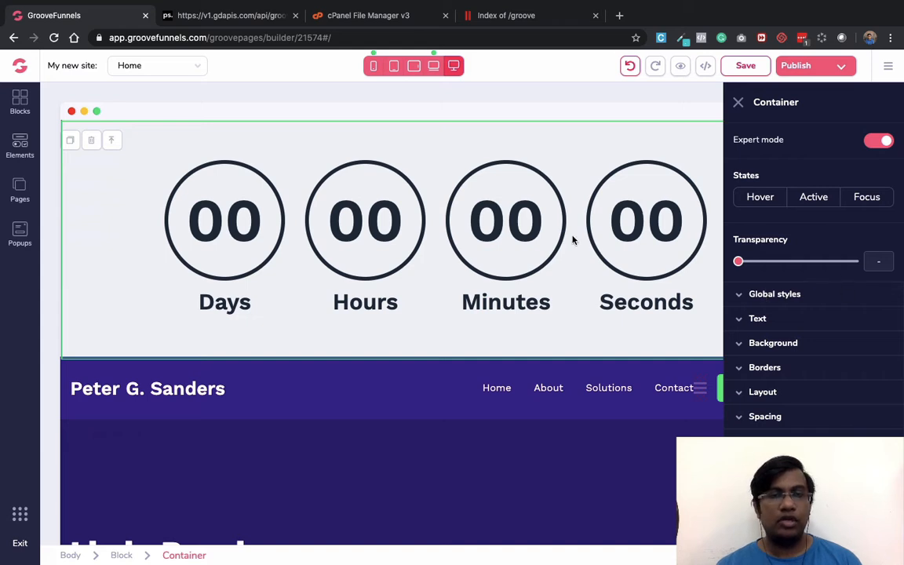
click(551, 225)
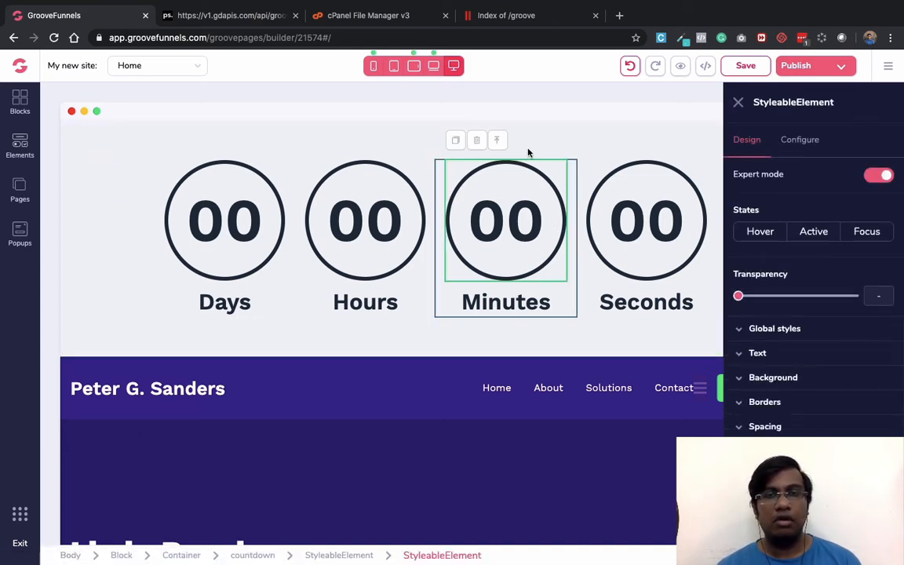
click(740, 105)
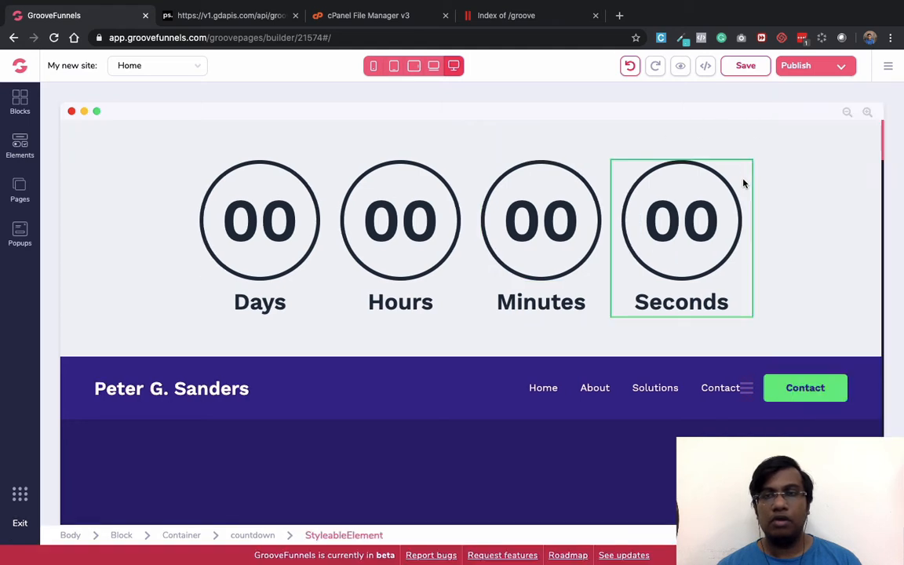
click(826, 174)
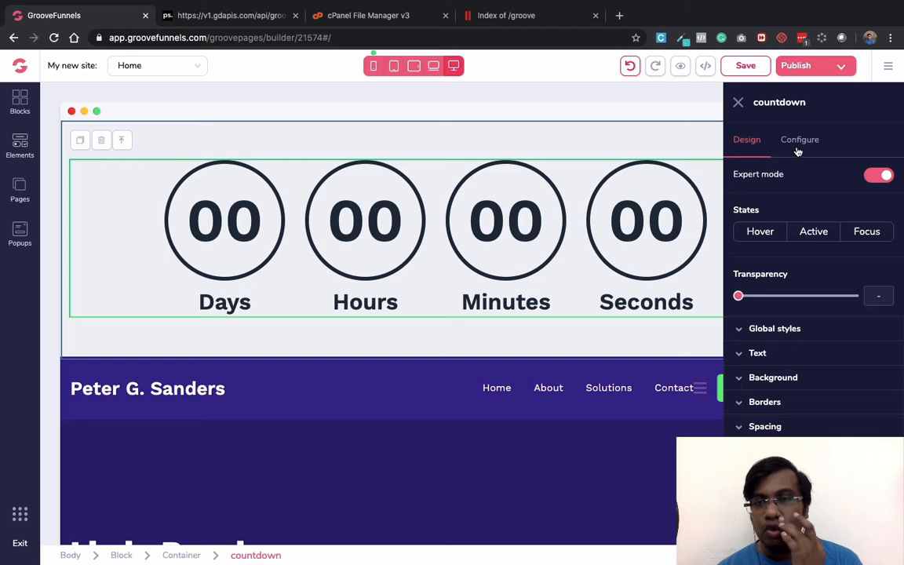
click(798, 143)
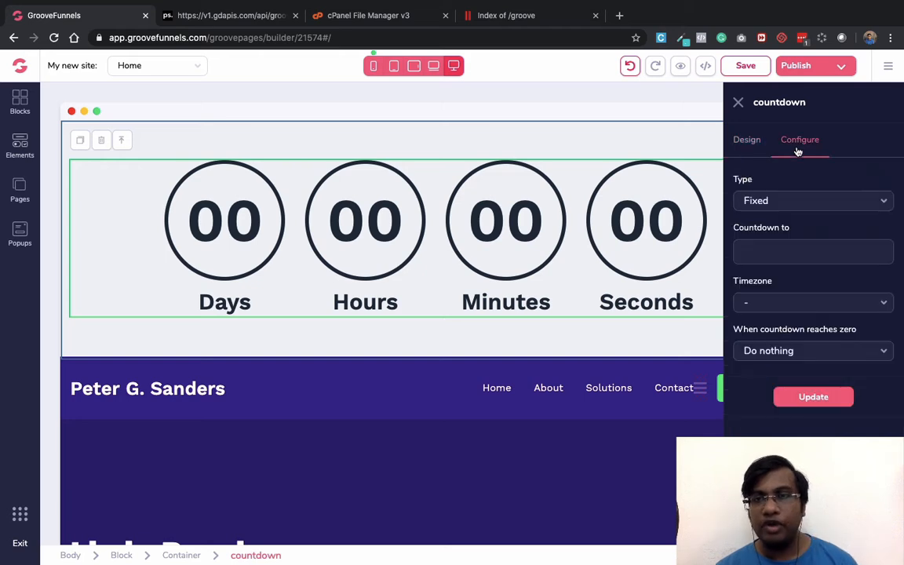
click(783, 204)
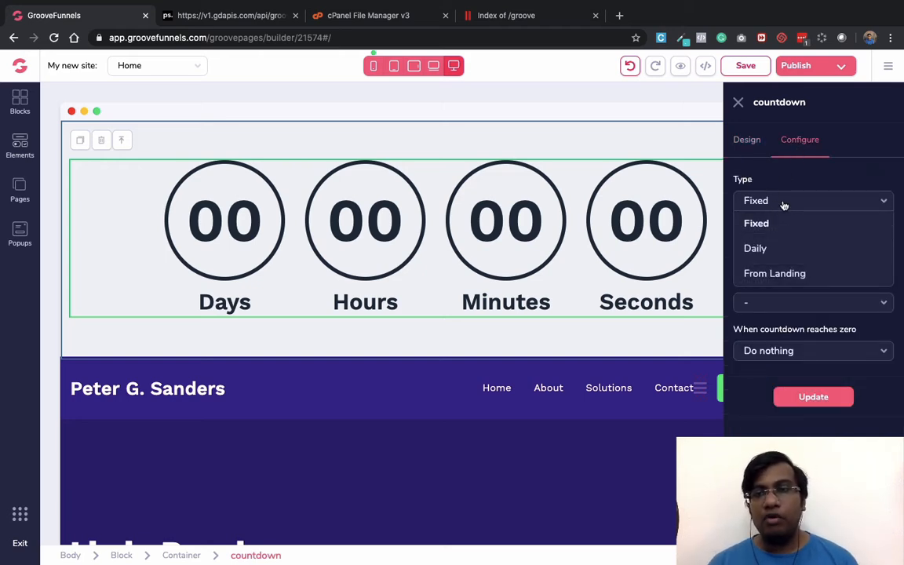
click(797, 253)
Set the daily countdown's target time to 14:00 and confirm it.
click(812, 255)
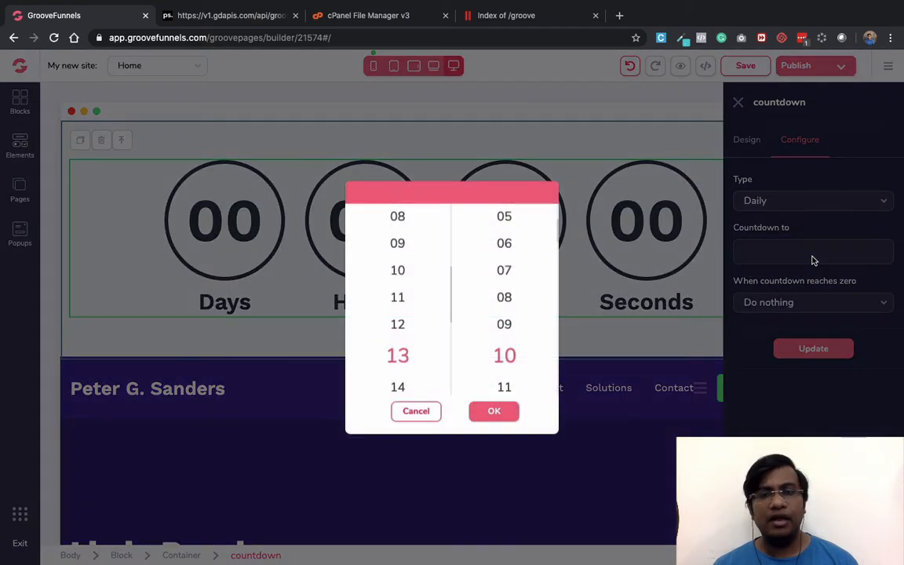
click(398, 388)
scroll(491, 351, down, 5)
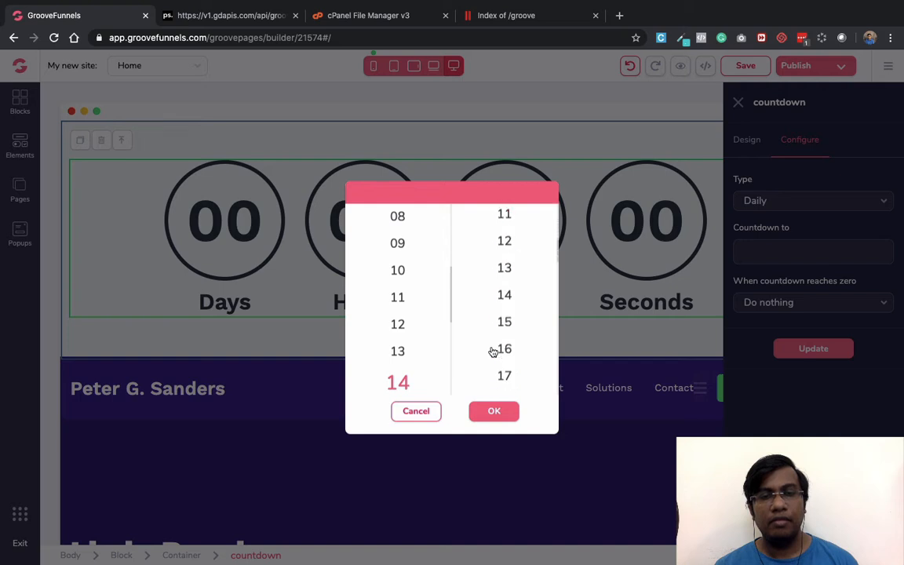
scroll(492, 351, down, 10)
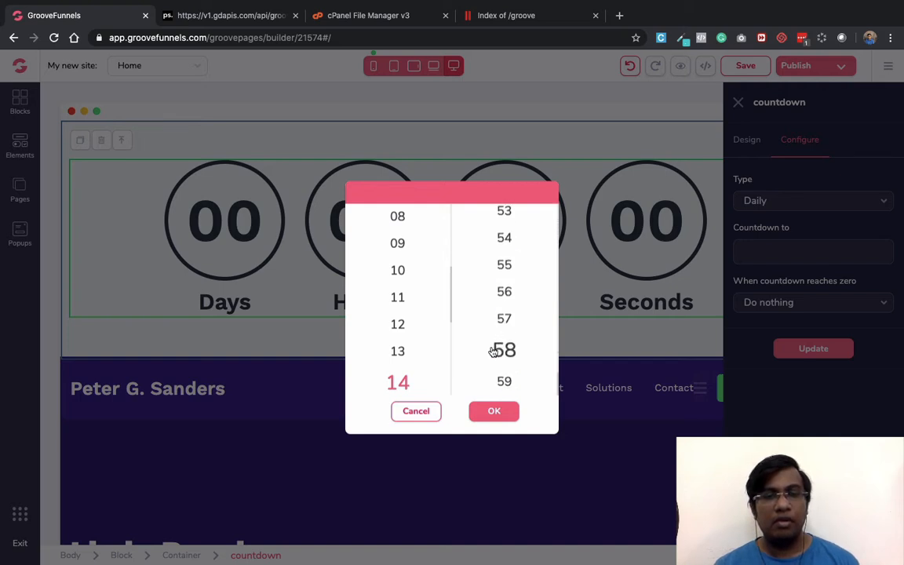
scroll(516, 267, up, 15)
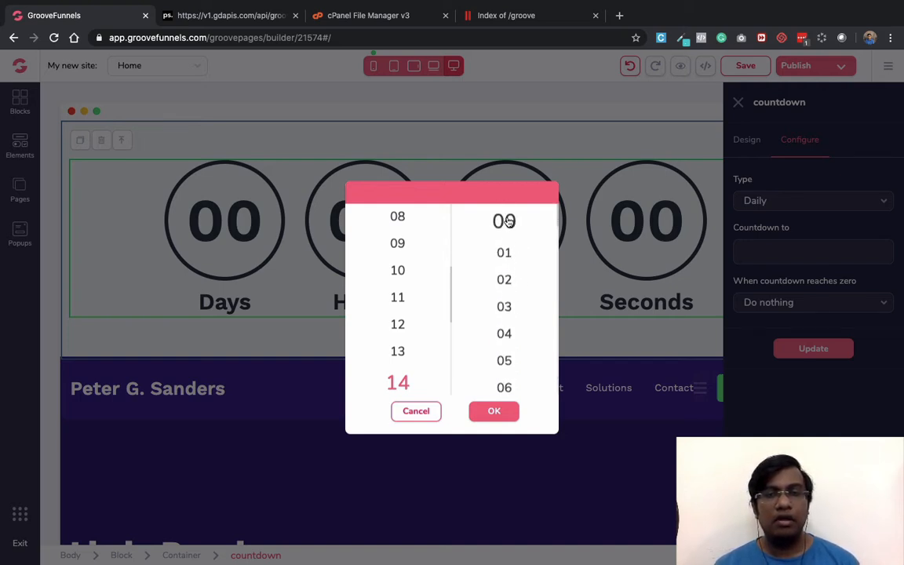
click(509, 411)
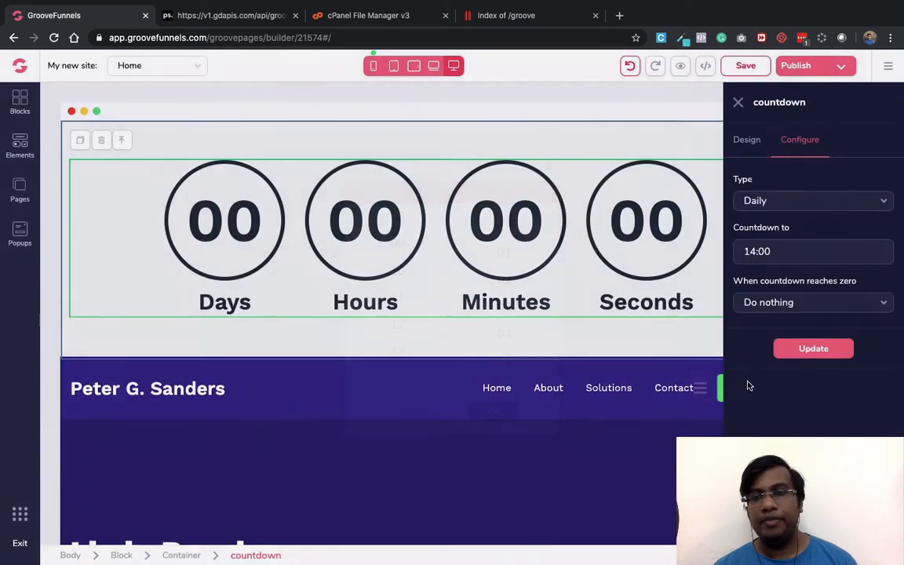
Set the countdown to go to the Home page when it reaches zero.
click(842, 304)
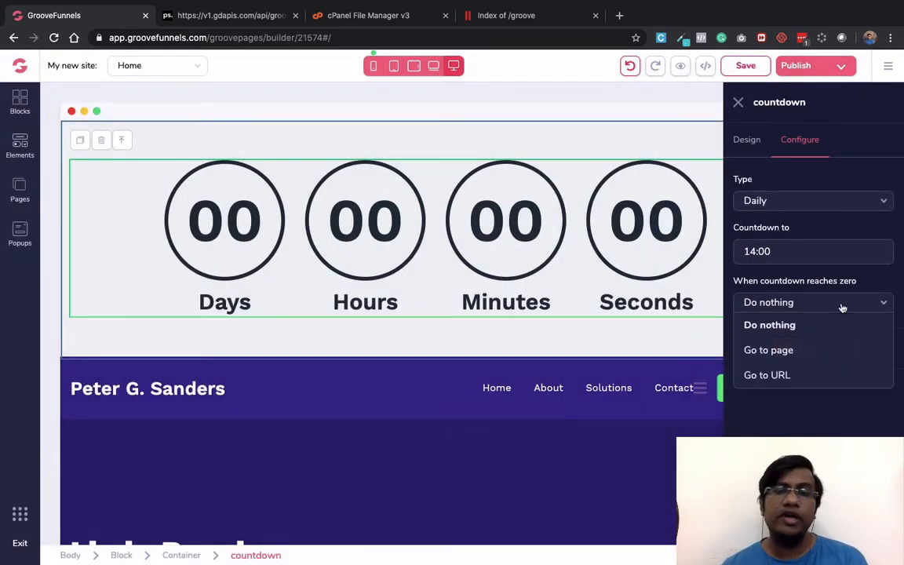
click(803, 354)
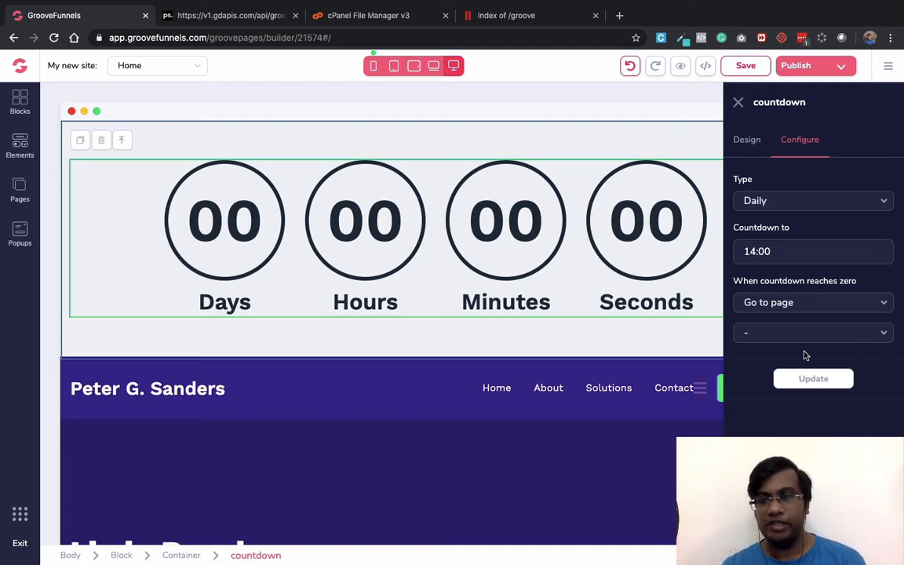
click(857, 339)
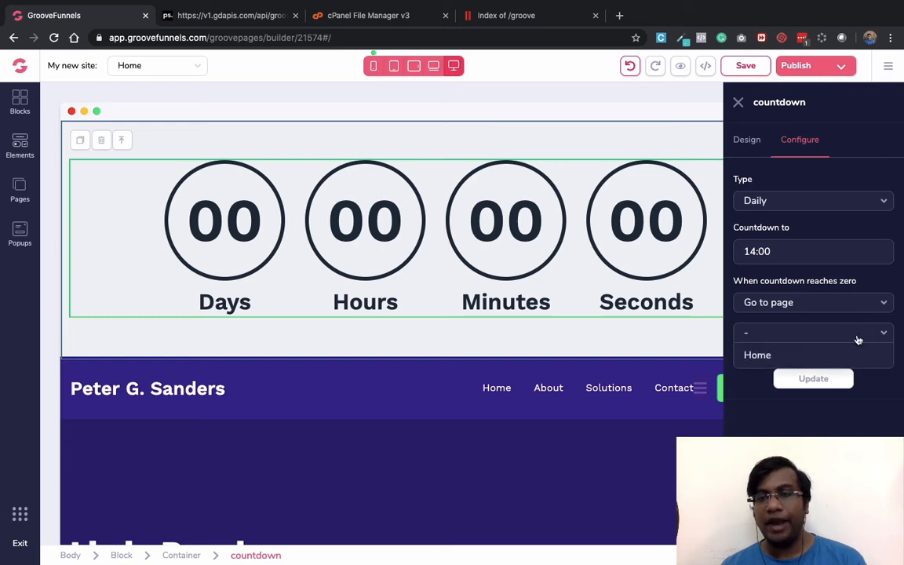
click(832, 360)
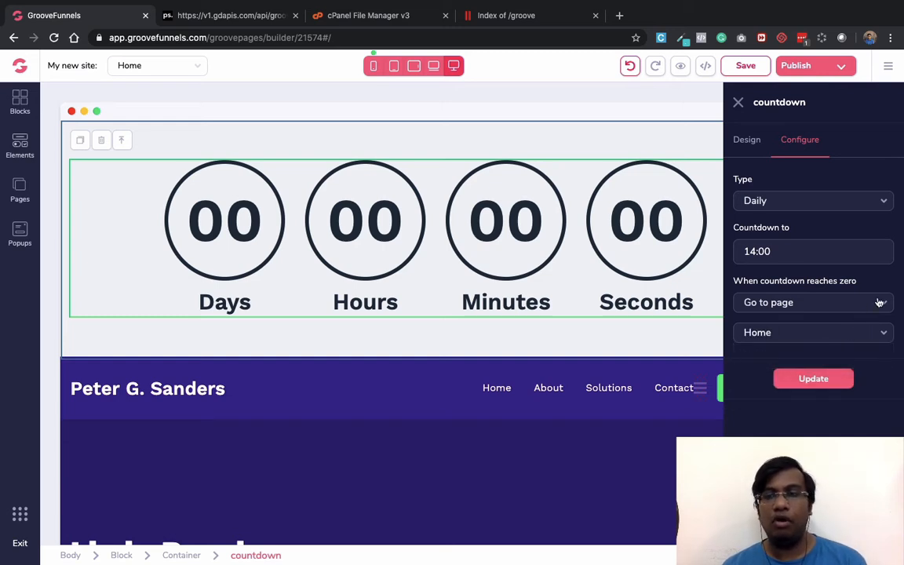
Change the action for when the countdown reaches zero to Go to URL and start editing its URL.
click(785, 302)
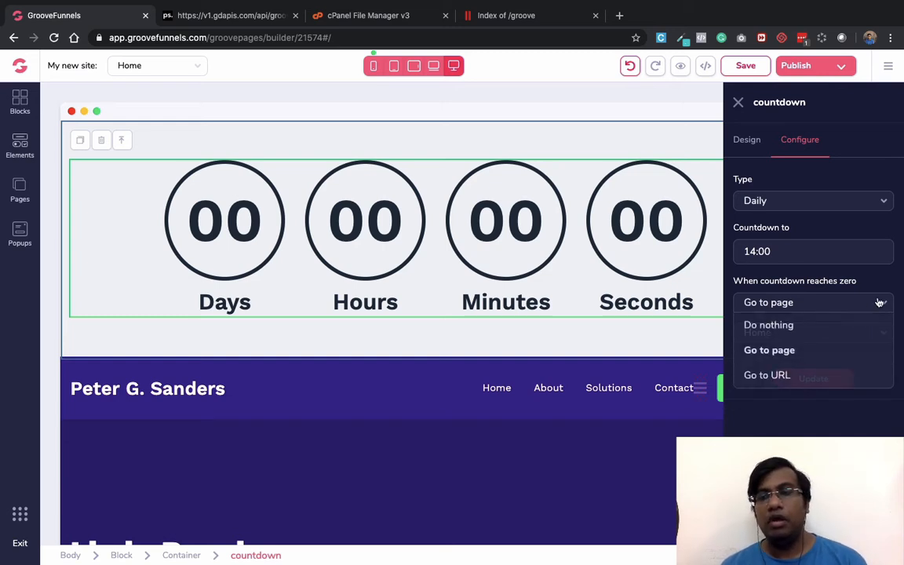
click(825, 372)
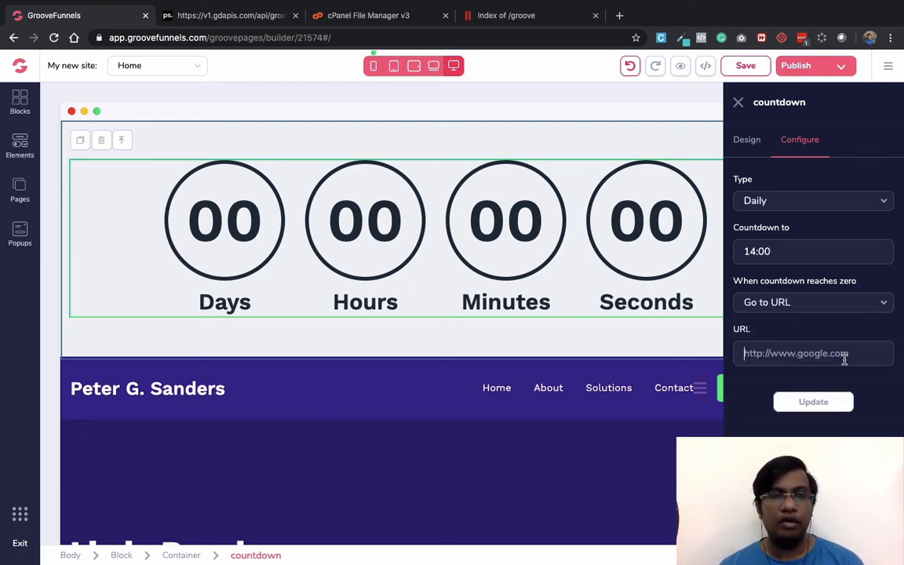
click(844, 357)
Examine the countdown's text design options, including the available fonts, and close its settings.
click(742, 149)
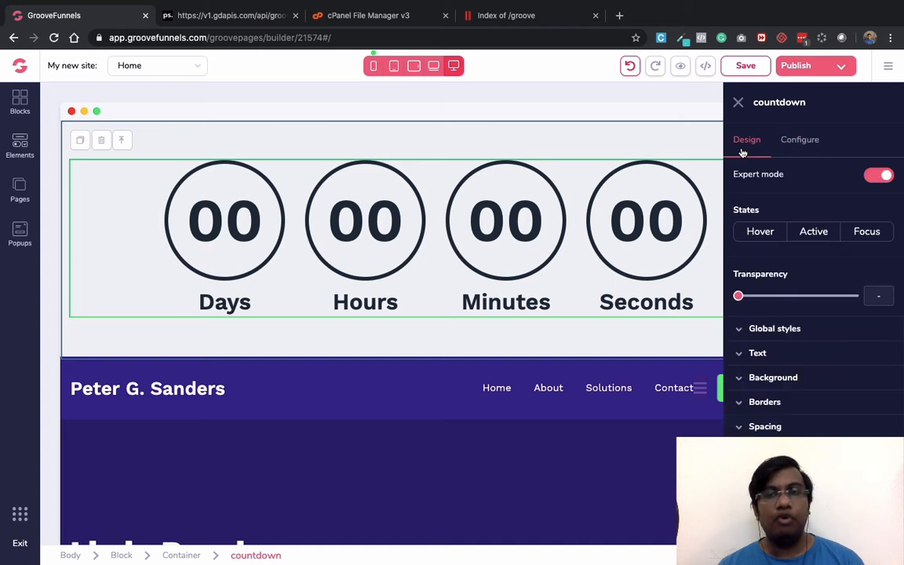
click(813, 353)
scroll(807, 345, down, 2)
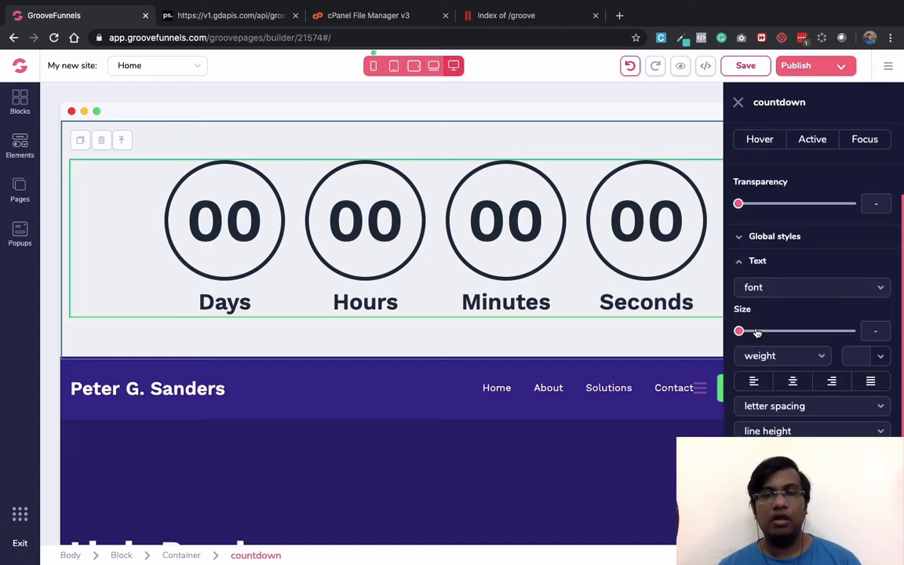
drag(756, 332, 738, 331)
click(782, 295)
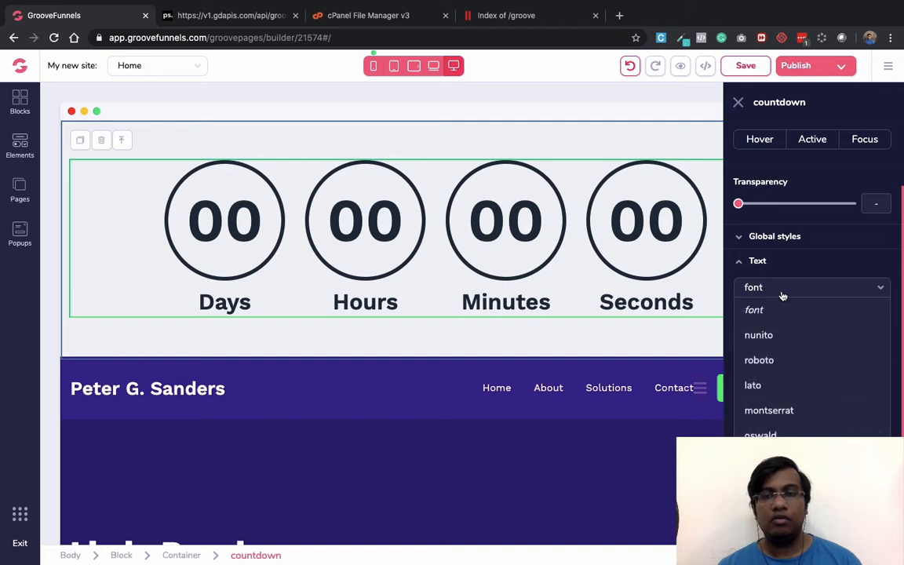
click(782, 295)
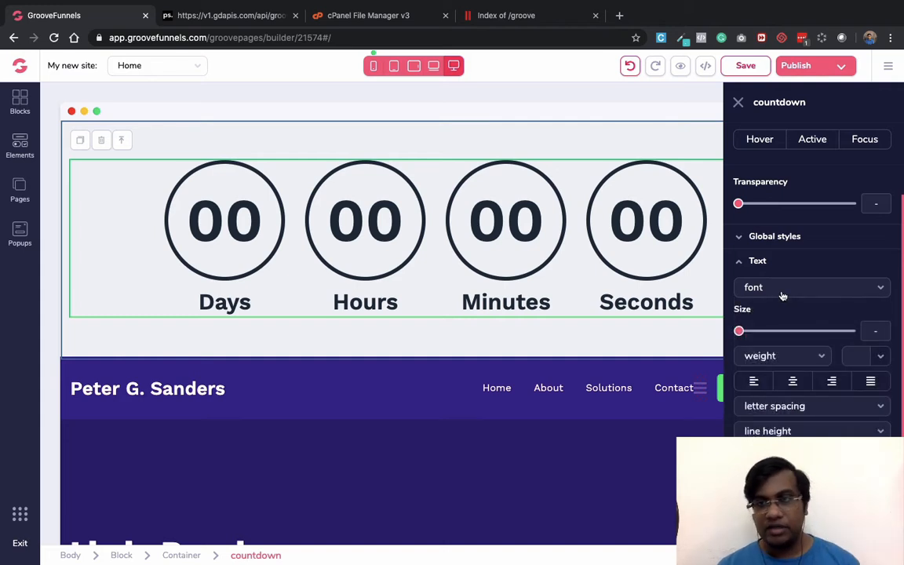
click(738, 102)
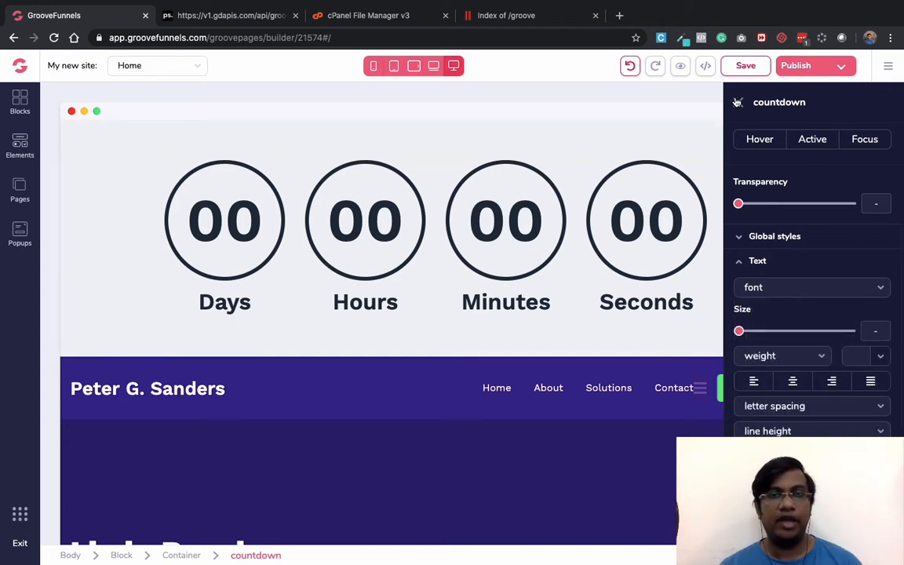
Delete the whole countdown block from above the navigation bar and confirm the deletion.
click(866, 135)
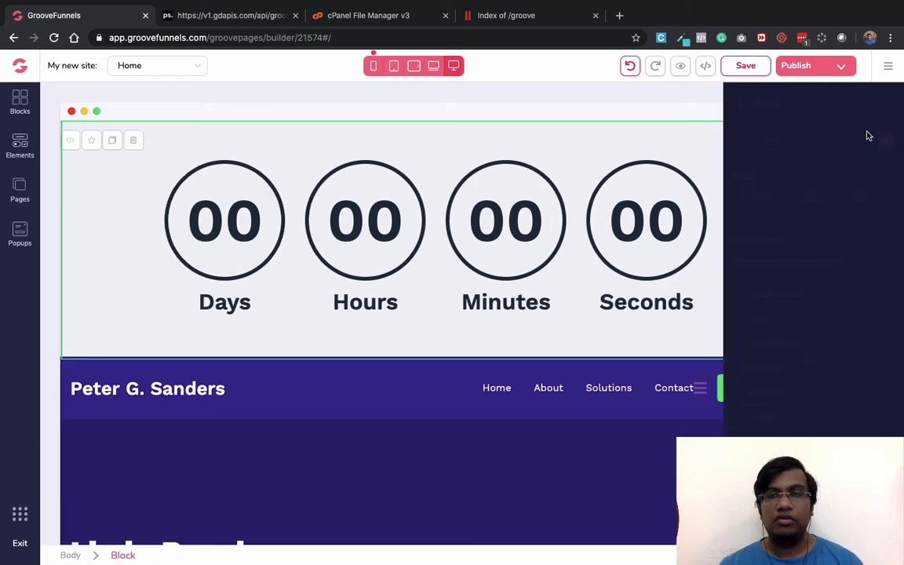
click(133, 143)
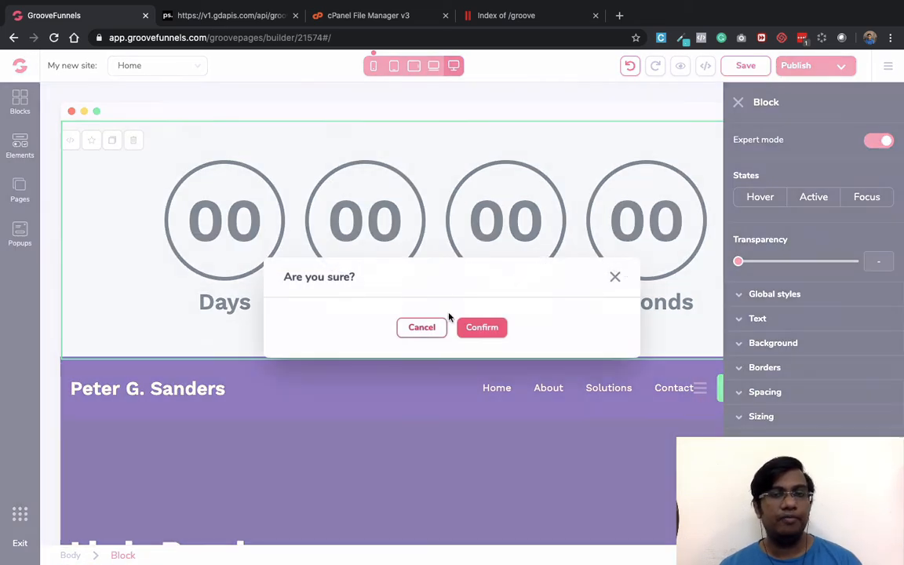
click(469, 328)
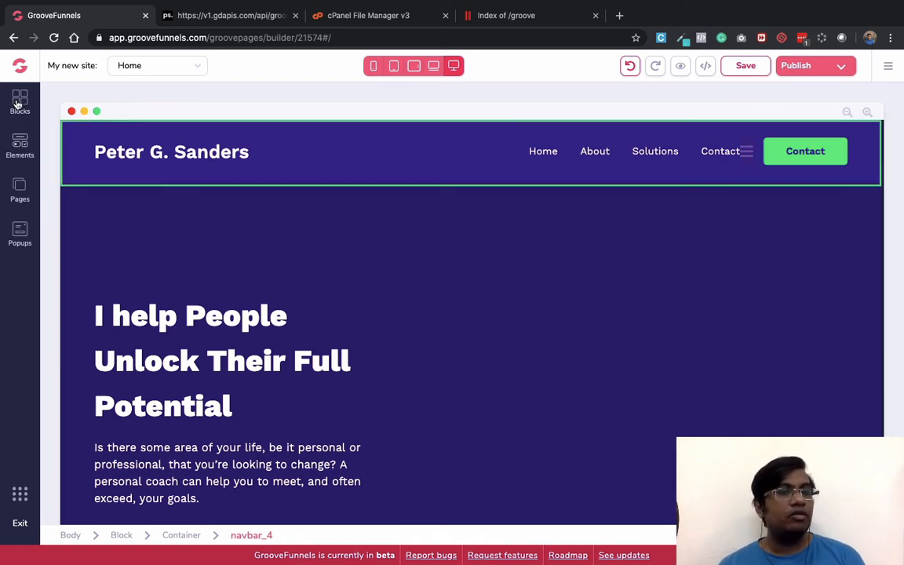
Insert a 3 Columns layout element between the hero section's paragraph and its coaching session button.
click(20, 147)
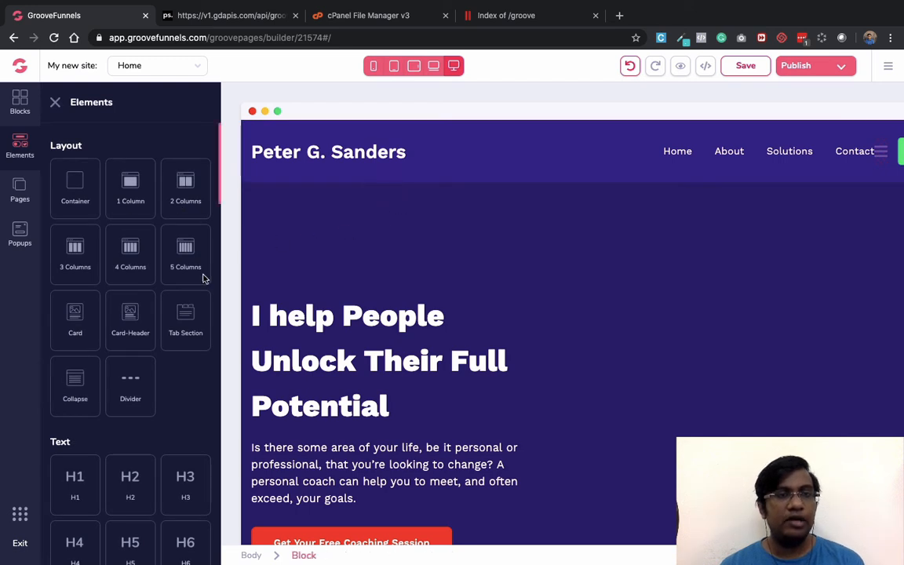
scroll(553, 342, down, 2)
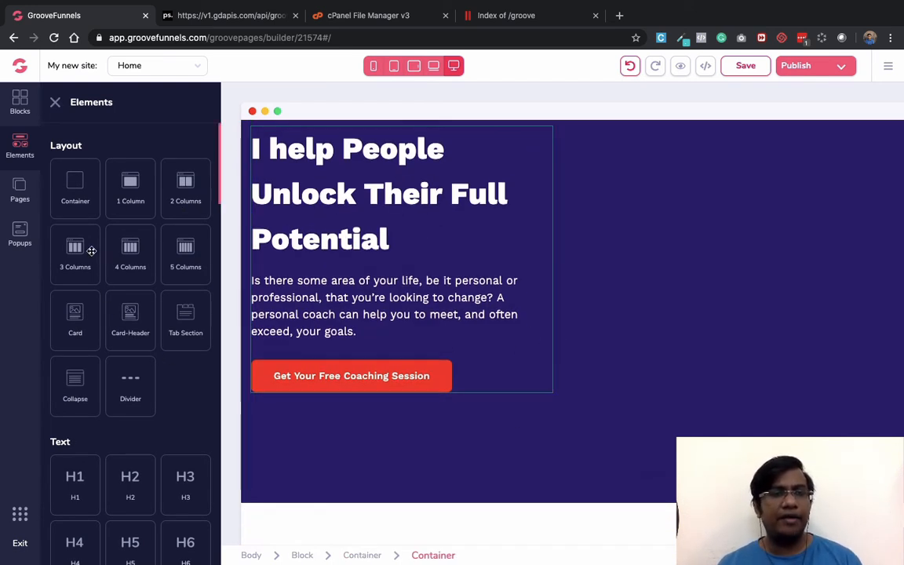
drag(88, 250, 419, 386)
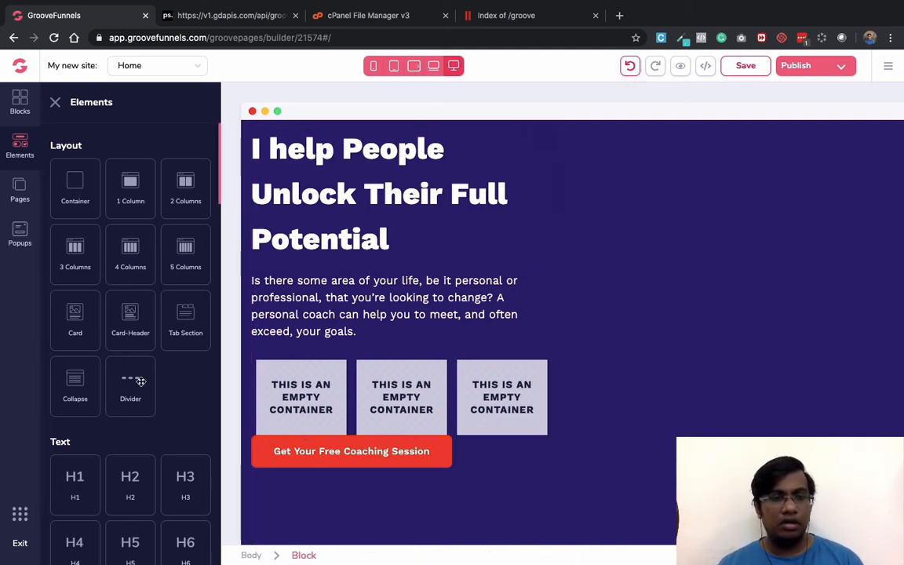
Try to add a Card element to the first empty column of the hero section and undo the insertion.
drag(79, 315, 313, 393)
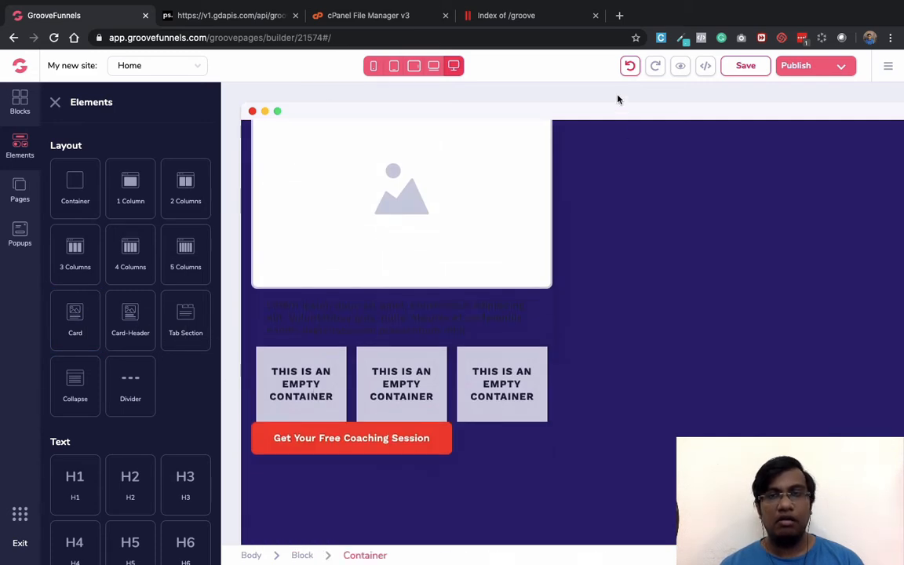
click(629, 66)
scroll(430, 237, up, 3)
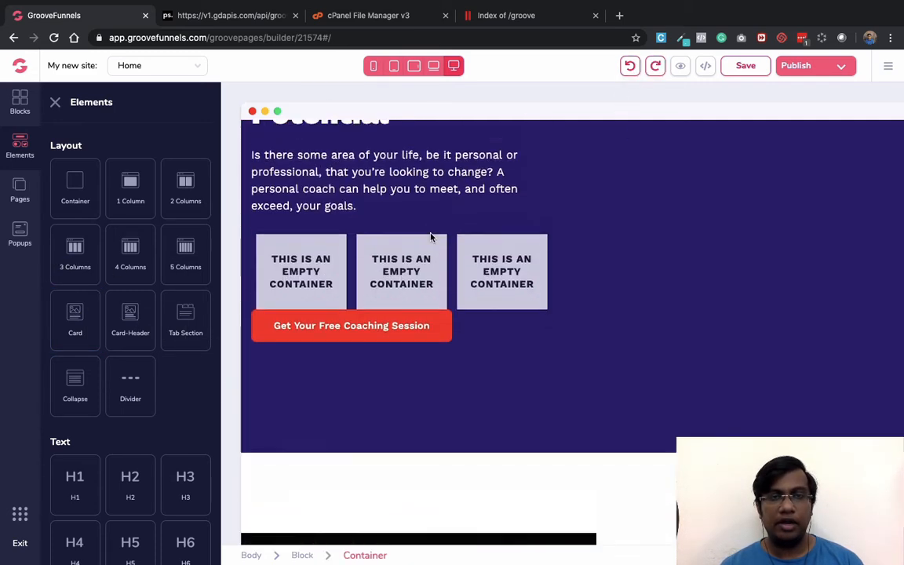
Add a Card to the first empty column and select its image, and undo both the card and the three-column layout.
drag(86, 309, 329, 252)
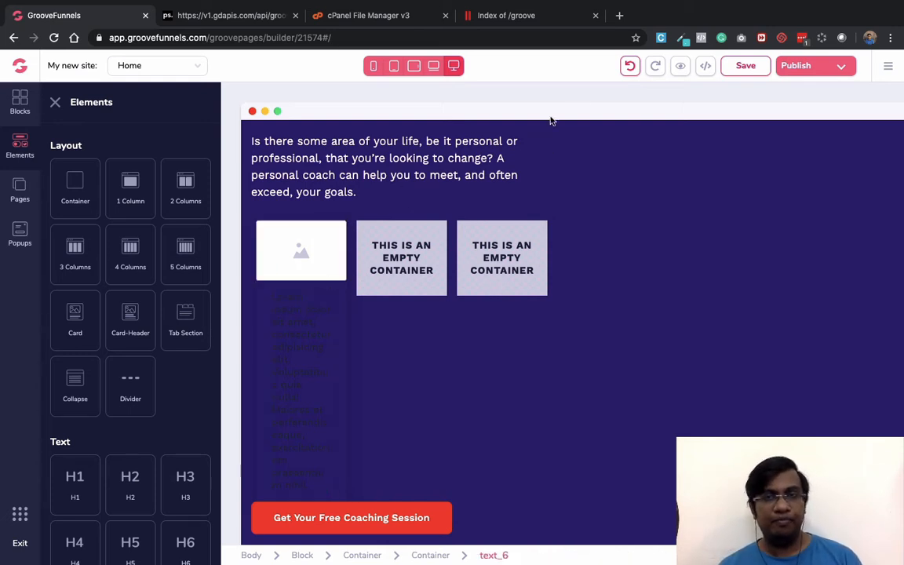
click(301, 253)
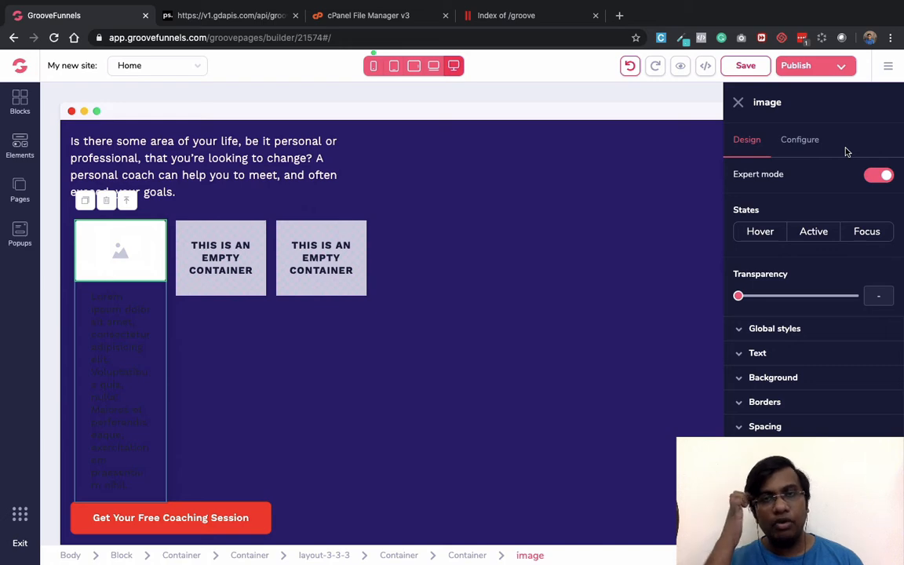
click(628, 67)
click(628, 66)
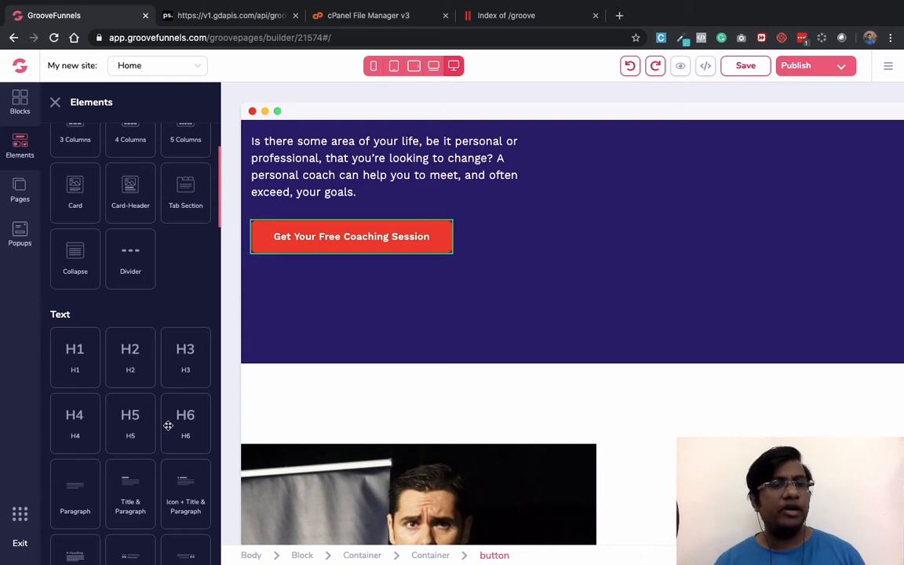
Examine the available Text, Lists, Buttons, Media and Form elements.
scroll(162, 416, down, 2)
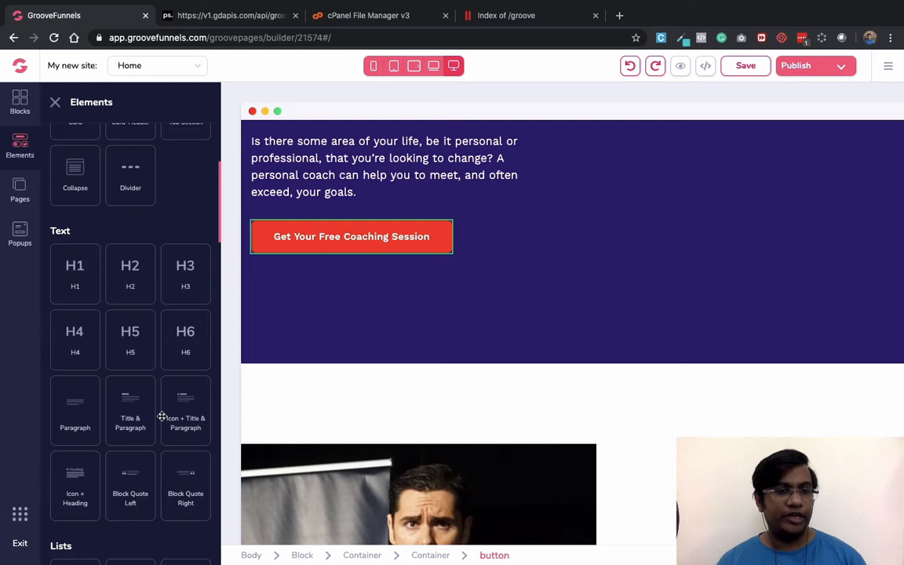
scroll(162, 416, down, 1)
scroll(164, 408, down, 2)
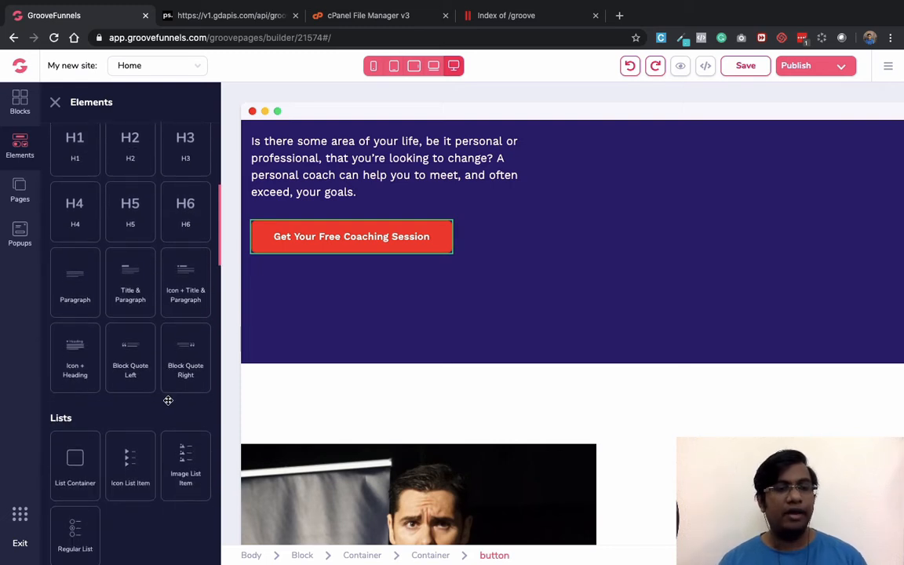
scroll(168, 401, down, 1)
scroll(167, 402, down, 3)
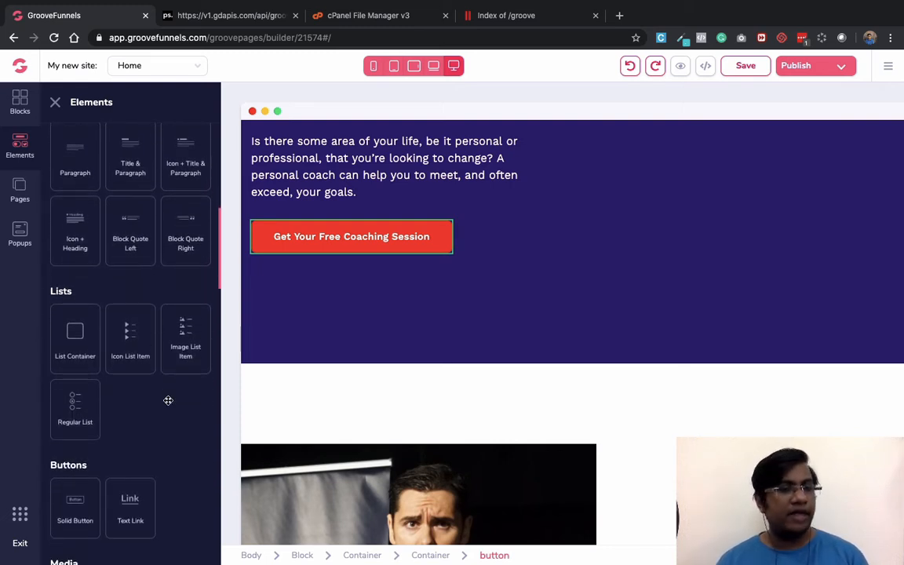
scroll(168, 404, down, 1)
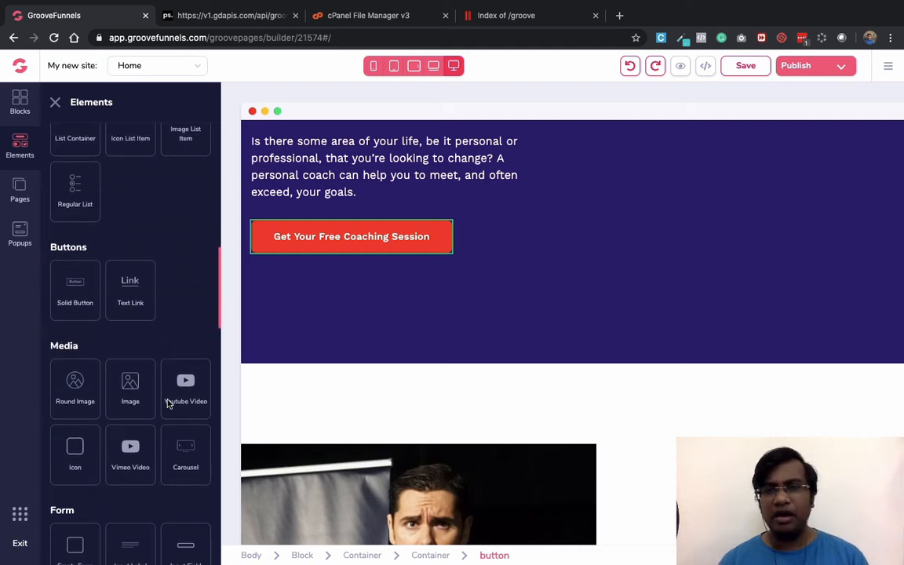
scroll(168, 402, down, 1)
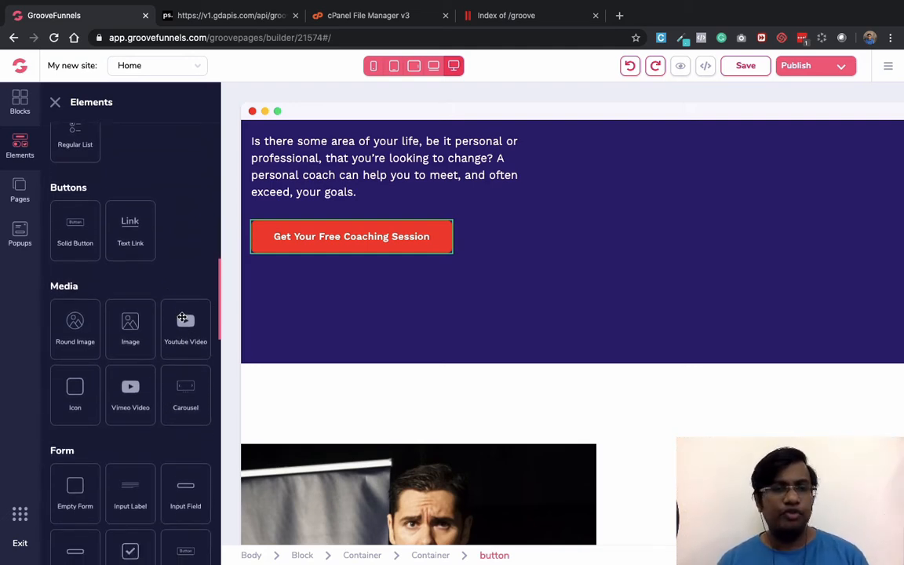
Add a Youtube Video element below the paragraph beside the speaker's photo and open its settings.
scroll(567, 339, down, 5)
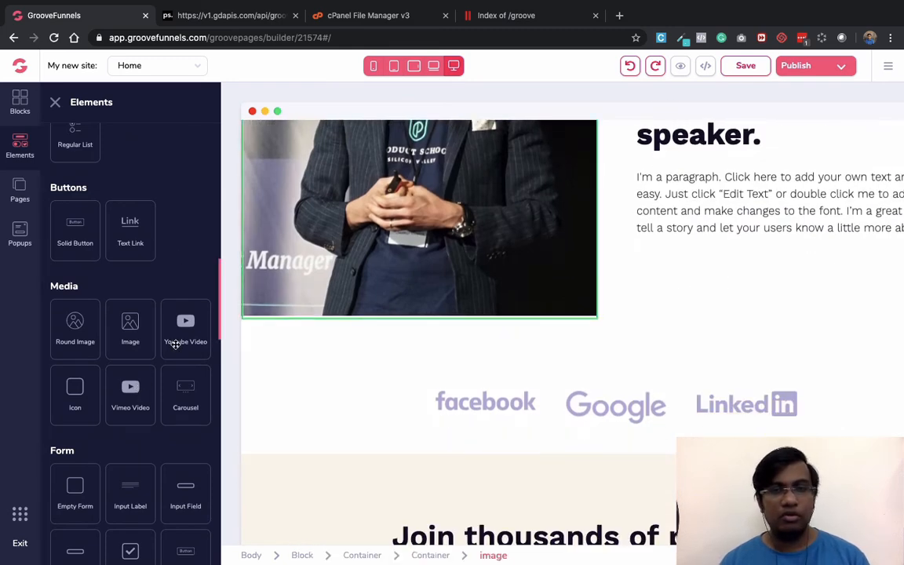
drag(176, 343, 742, 187)
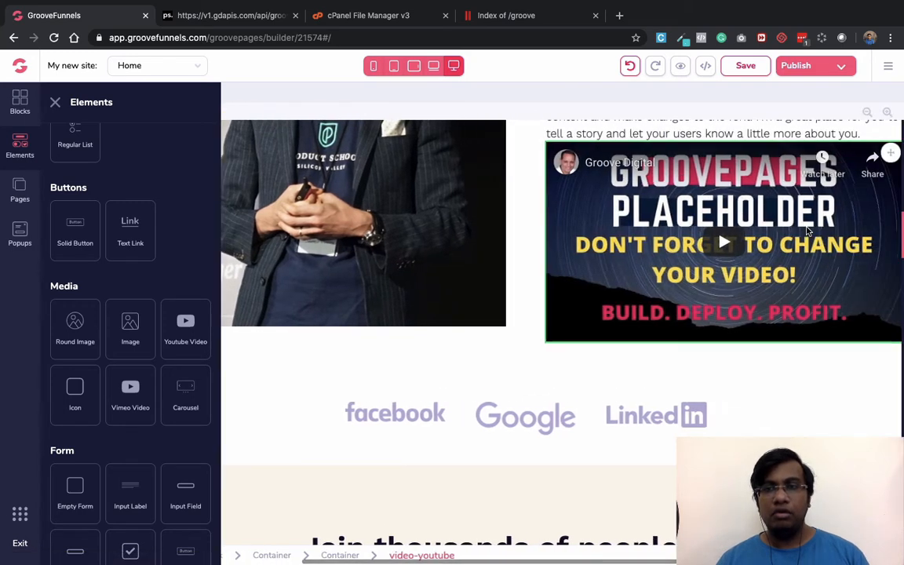
click(800, 145)
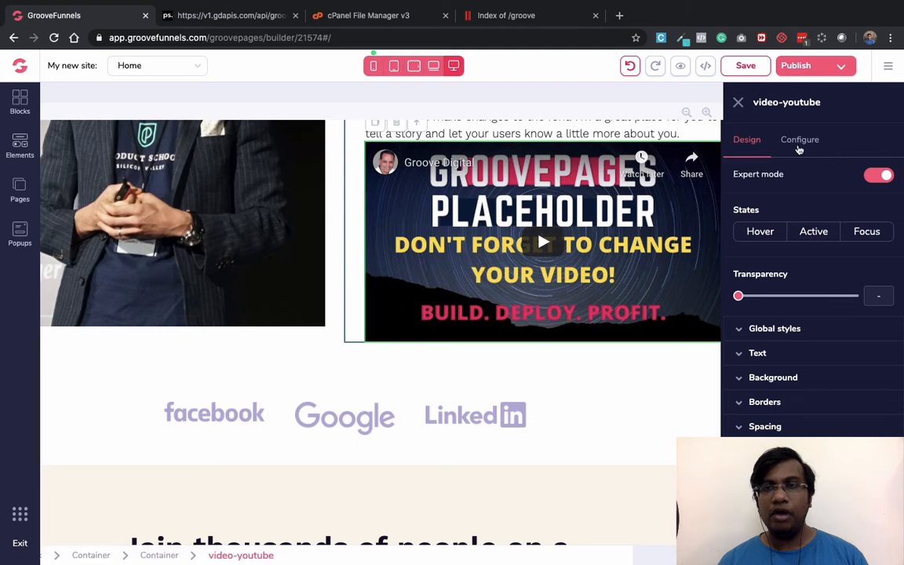
Review the YouTube video's configuration options, including the available aspect ratios, and close its settings.
click(799, 143)
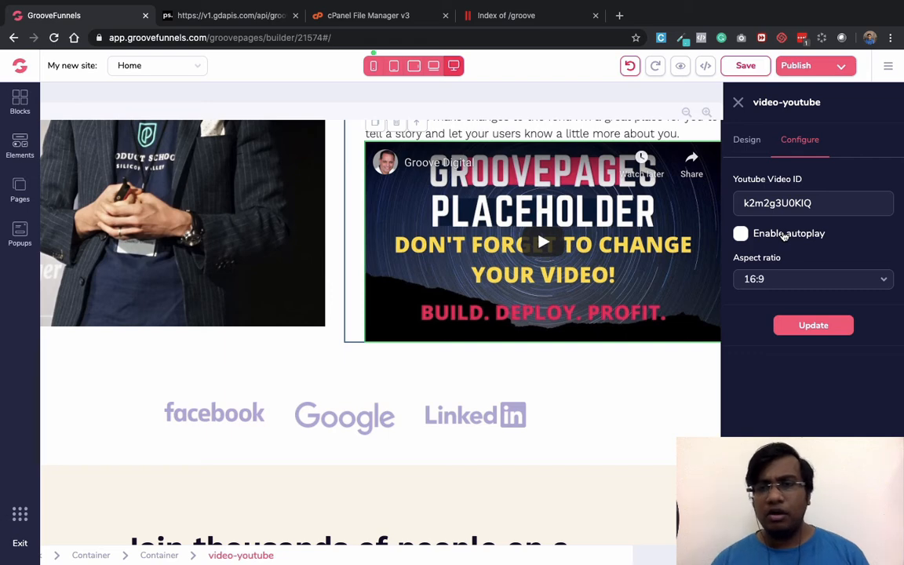
click(865, 280)
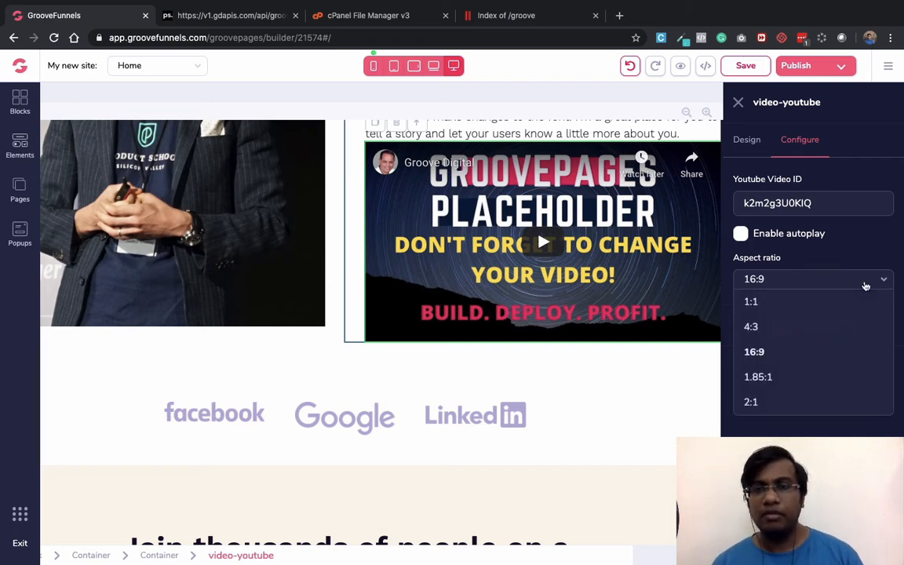
click(834, 405)
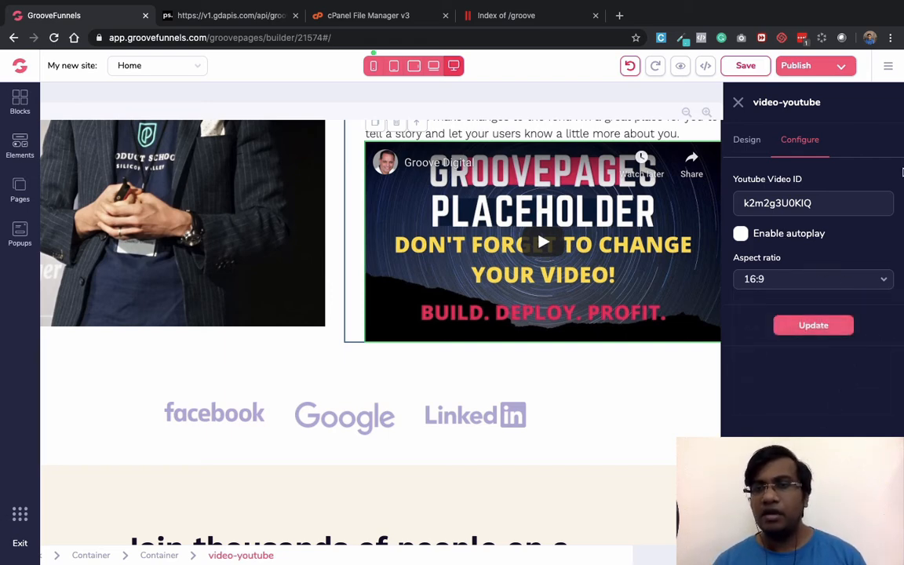
click(738, 103)
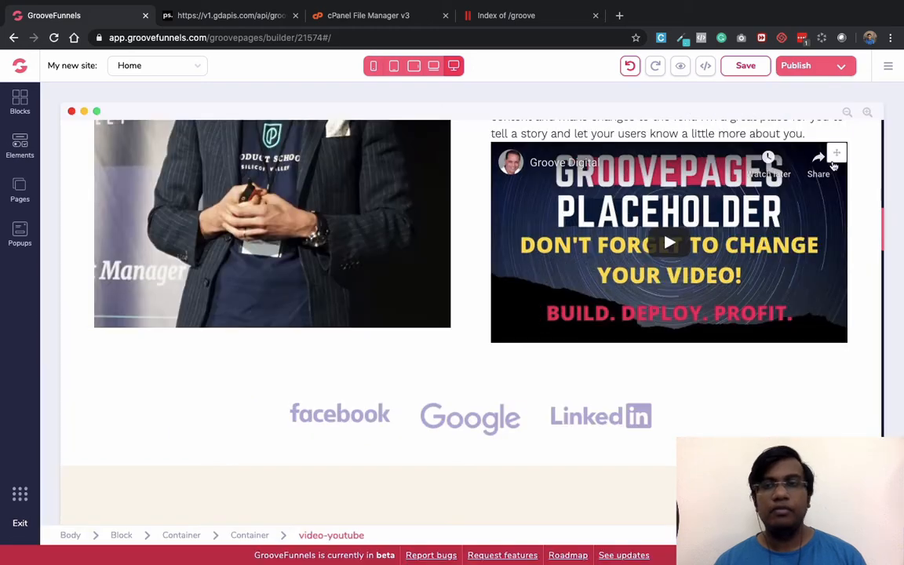
Delete the YouTube video below the paragraph beside the speaker's photo.
click(837, 159)
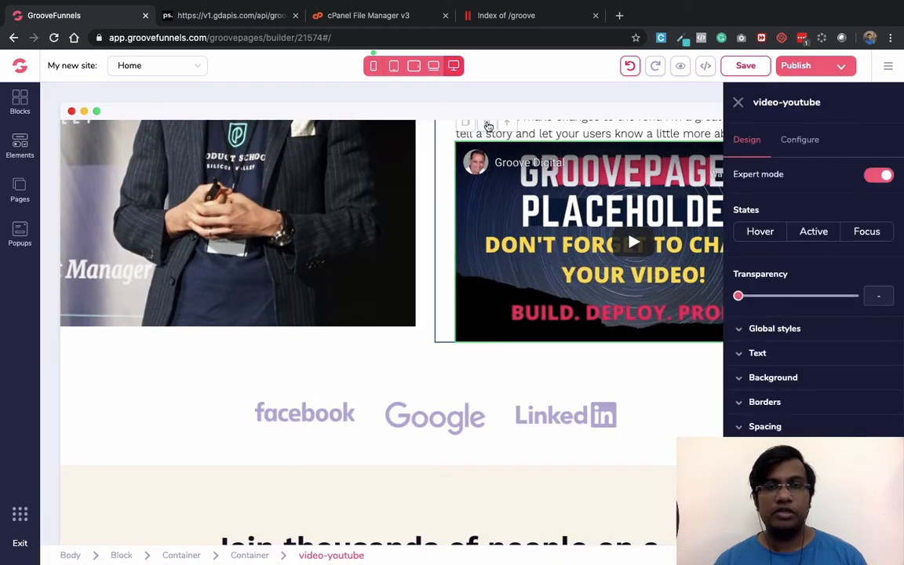
click(486, 123)
click(473, 327)
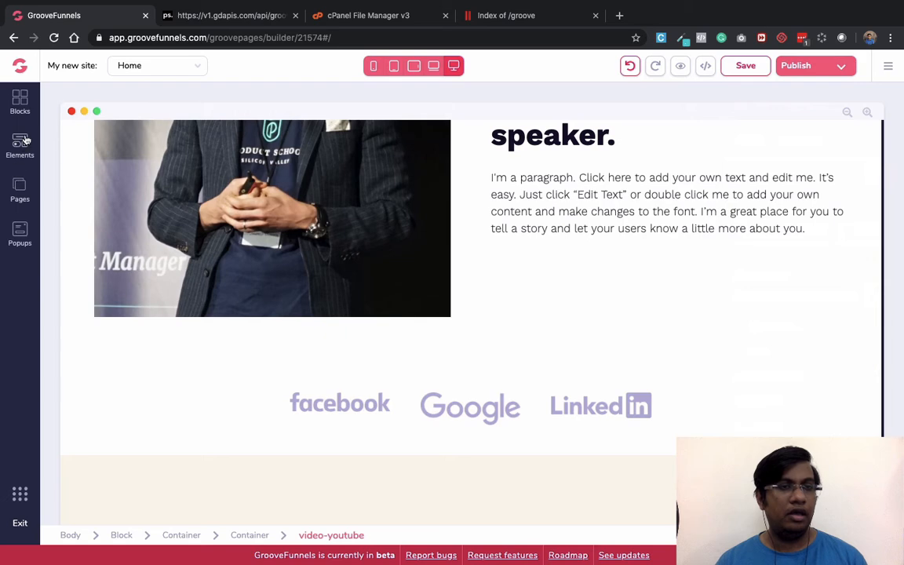
Add a Laptop device mockup below the paragraph beside the speaker's photo.
click(24, 139)
scroll(196, 469, down, 5)
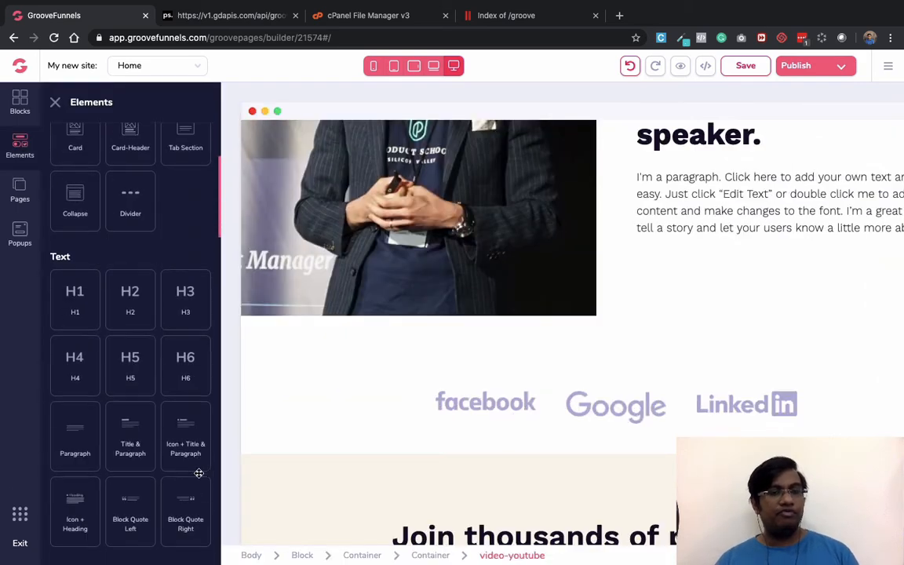
scroll(199, 473, down, 5)
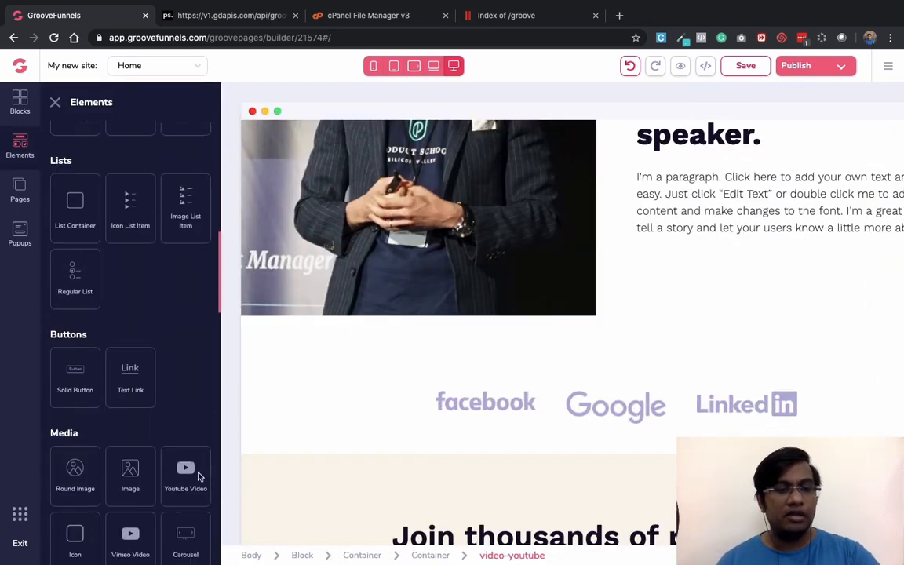
scroll(198, 475, down, 3)
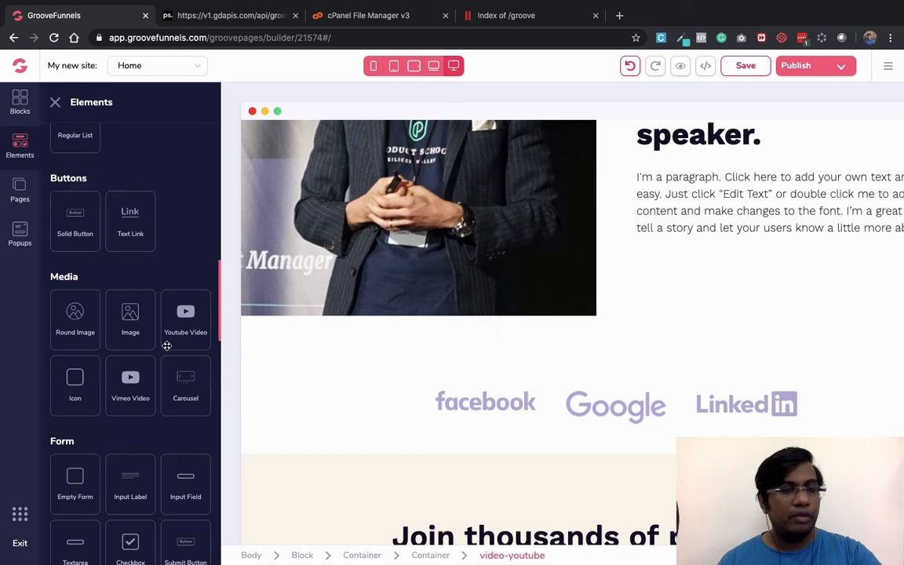
scroll(199, 410, down, 3)
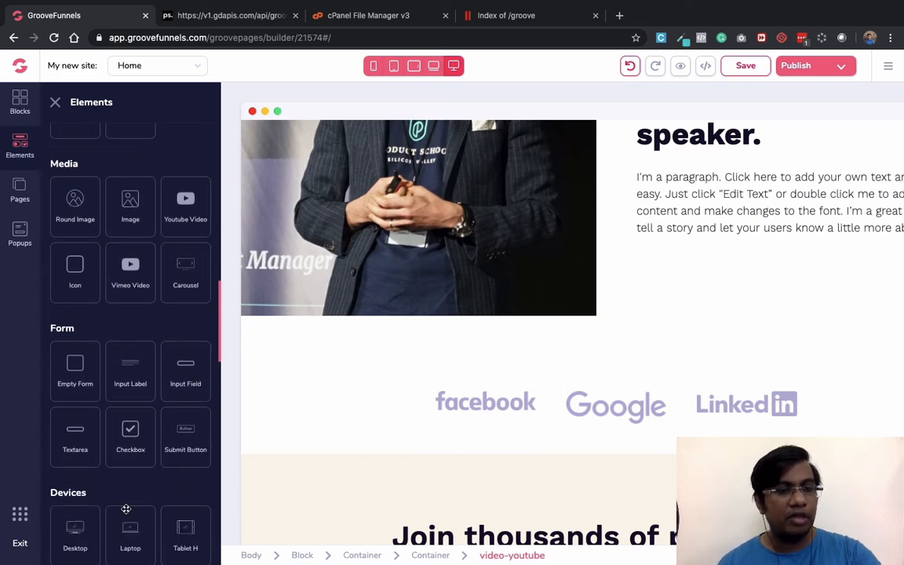
scroll(125, 509, down, 2)
scroll(125, 510, down, 1)
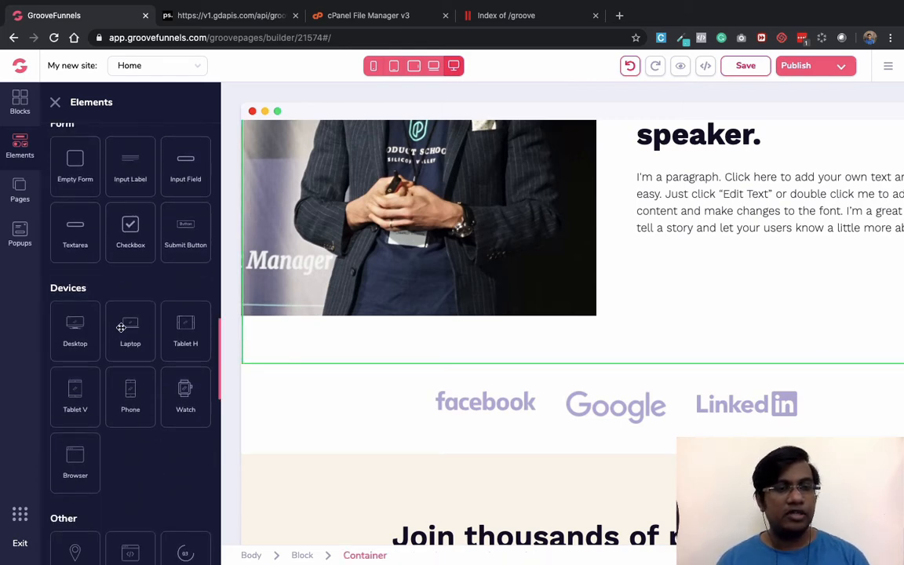
drag(119, 329, 706, 252)
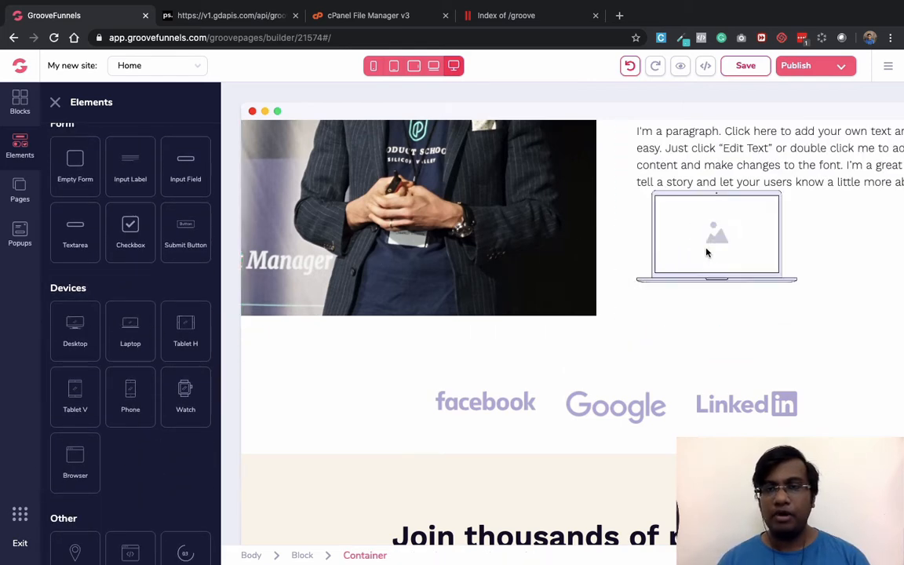
Delete the laptop mockup below the paragraph beside the speaker's photo.
click(785, 204)
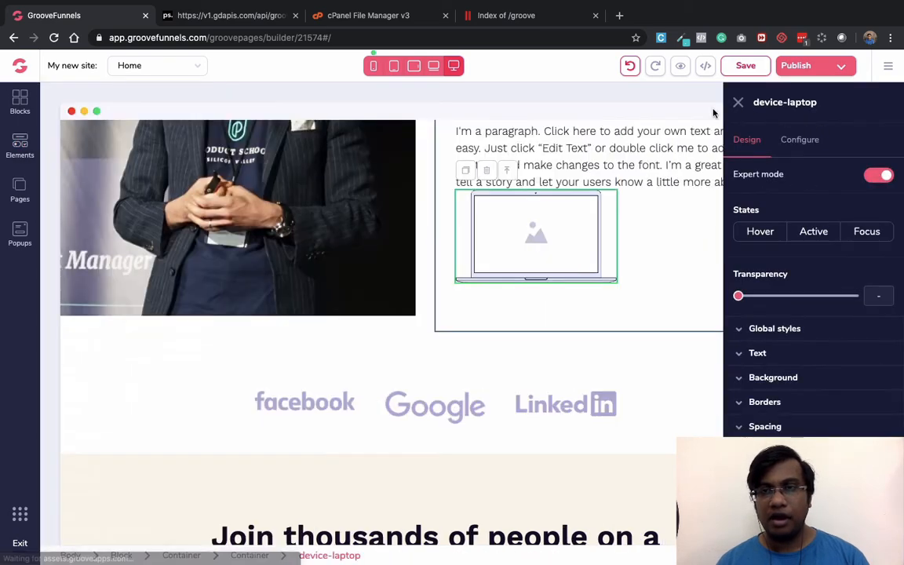
click(486, 172)
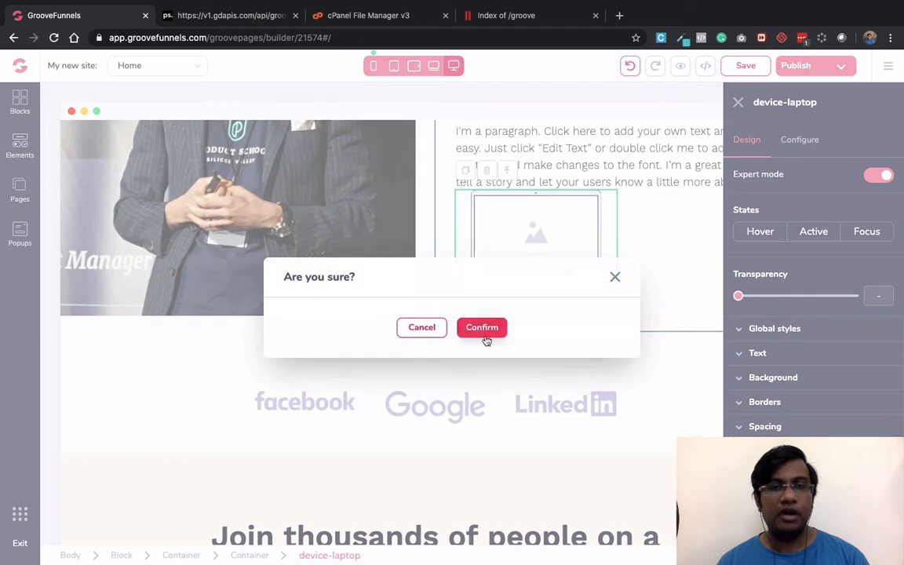
click(481, 327)
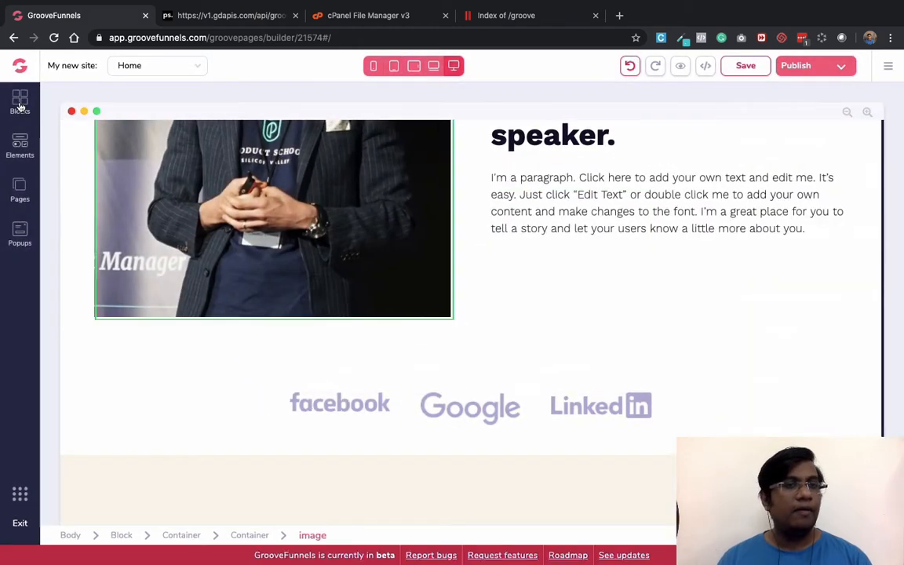
Insert an Empty container wireframe block between the company logos and the "Join thousands of people" section.
click(19, 101)
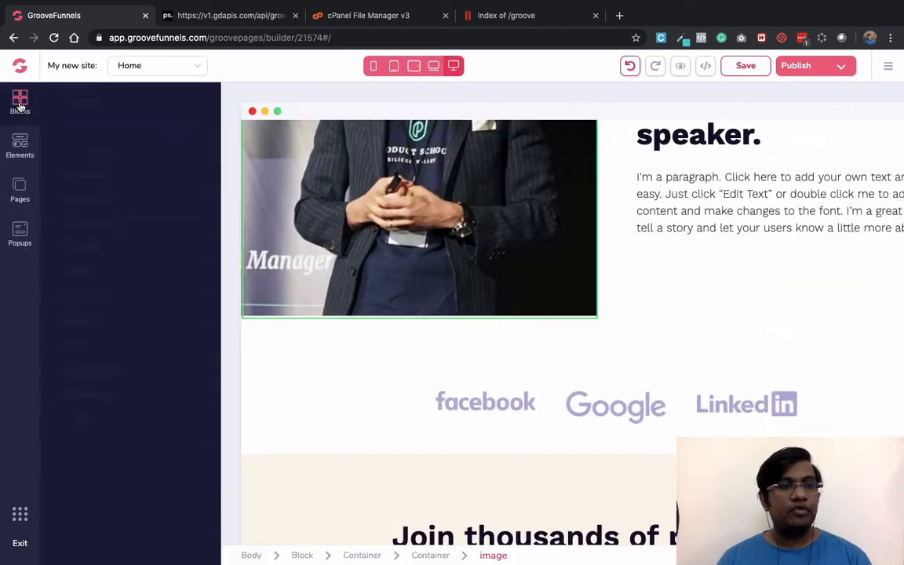
click(183, 142)
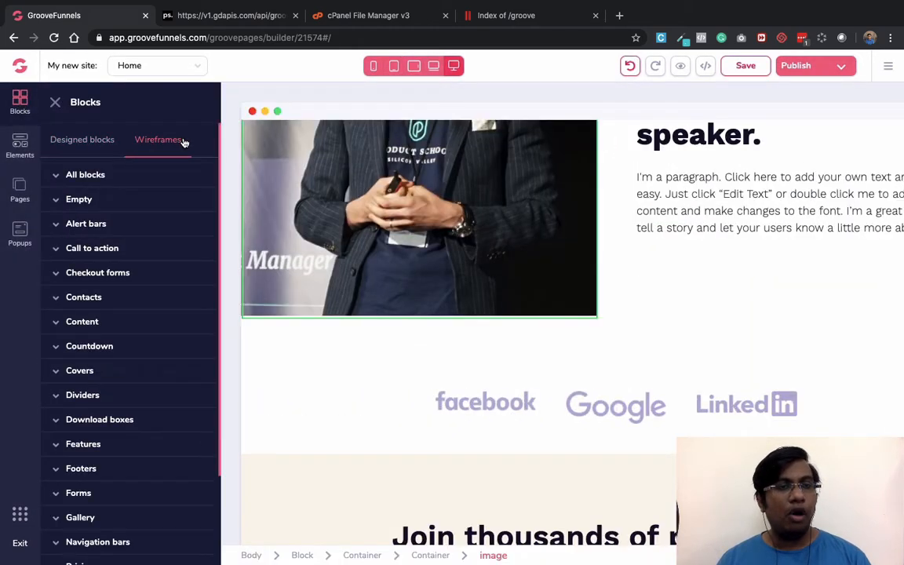
click(91, 206)
click(365, 363)
scroll(365, 363, down, 3)
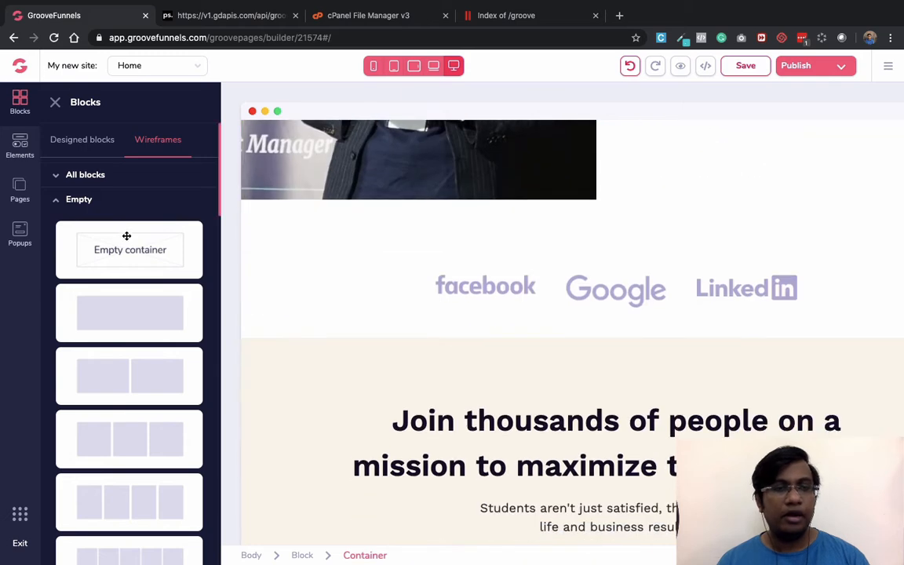
drag(126, 235, 529, 256)
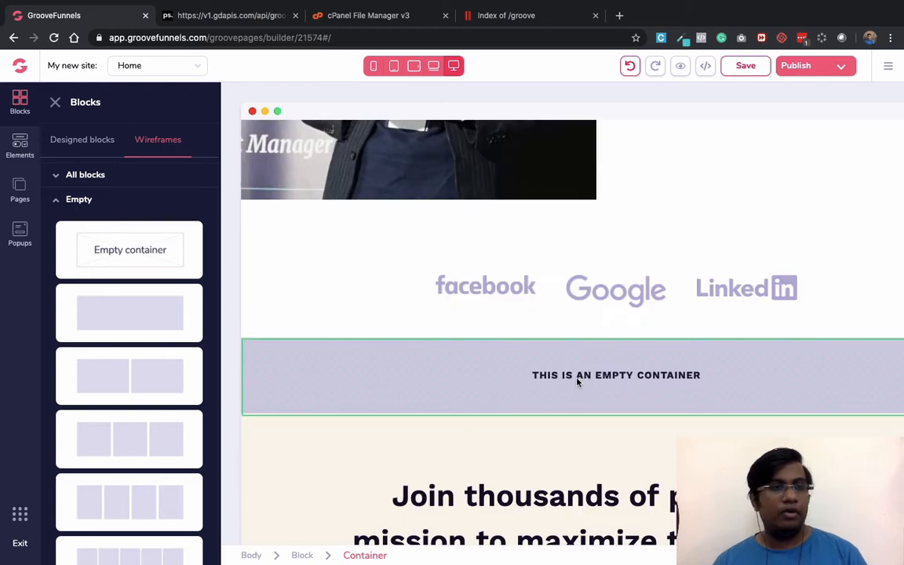
Place a Laptop device mockup inside the empty container below the company logos.
click(583, 377)
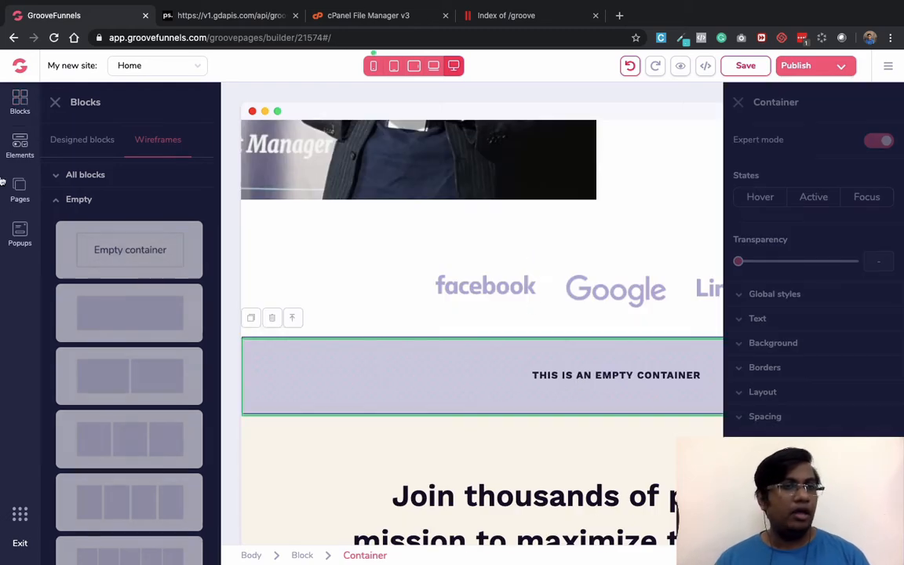
click(20, 146)
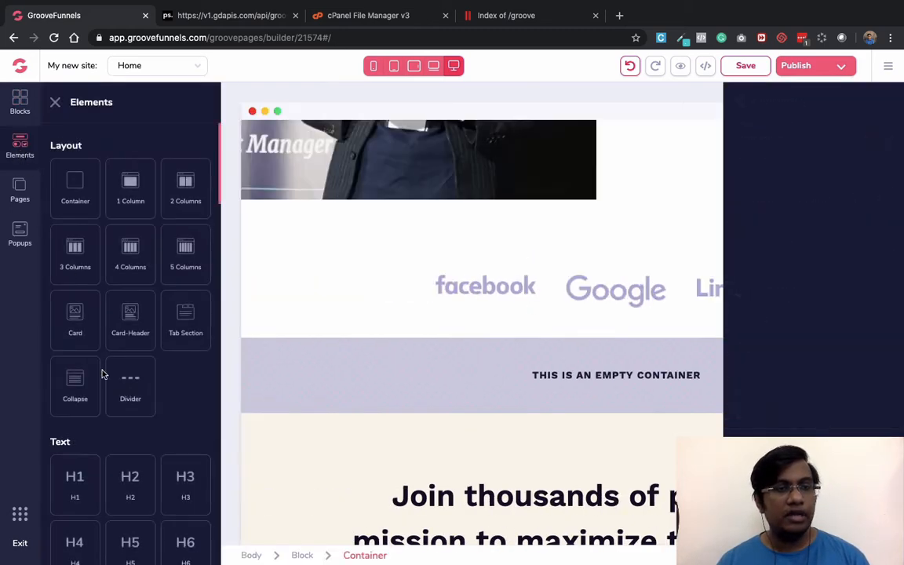
scroll(102, 374, down, 10)
scroll(102, 375, down, 3)
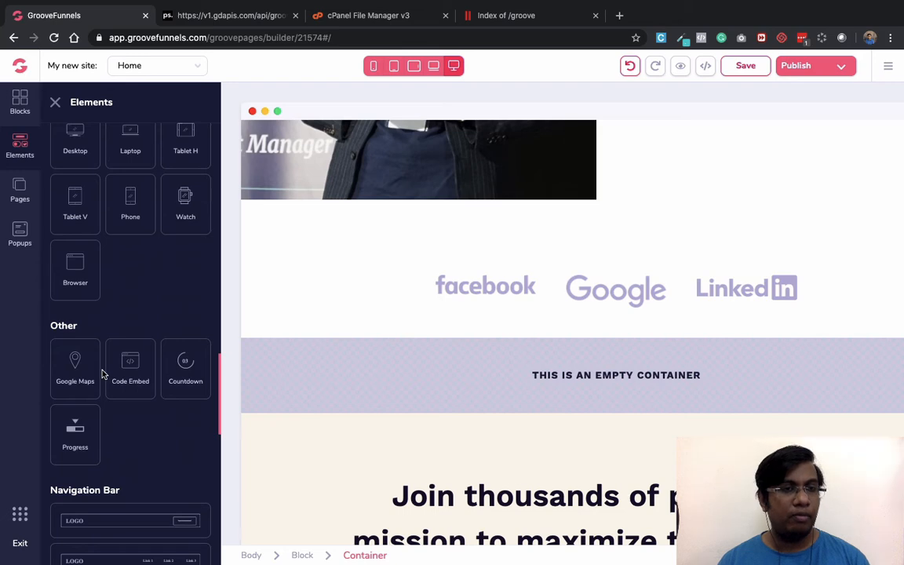
scroll(102, 374, up, 1)
drag(133, 174, 588, 361)
scroll(588, 361, down, 2)
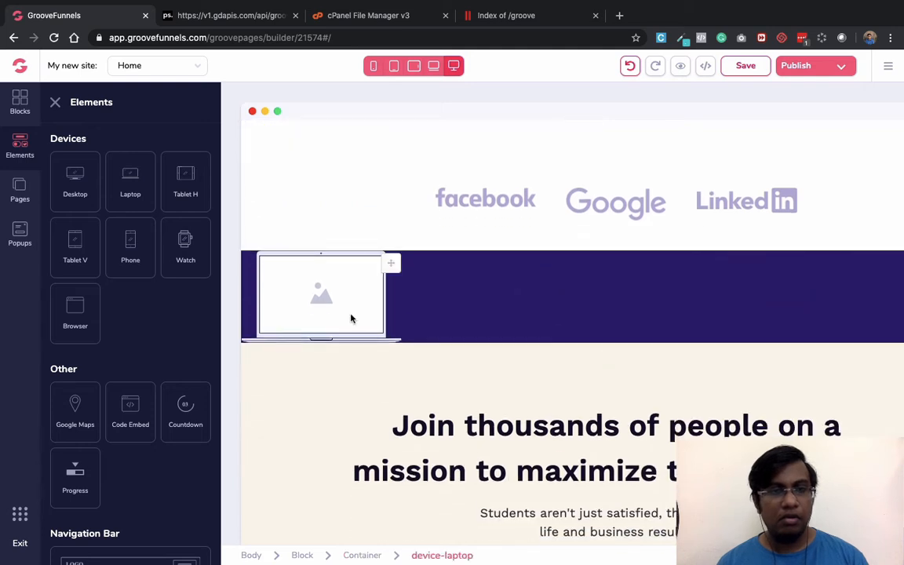
Open the laptop mockup's configuration and set its mockup style to Light 2.
click(351, 318)
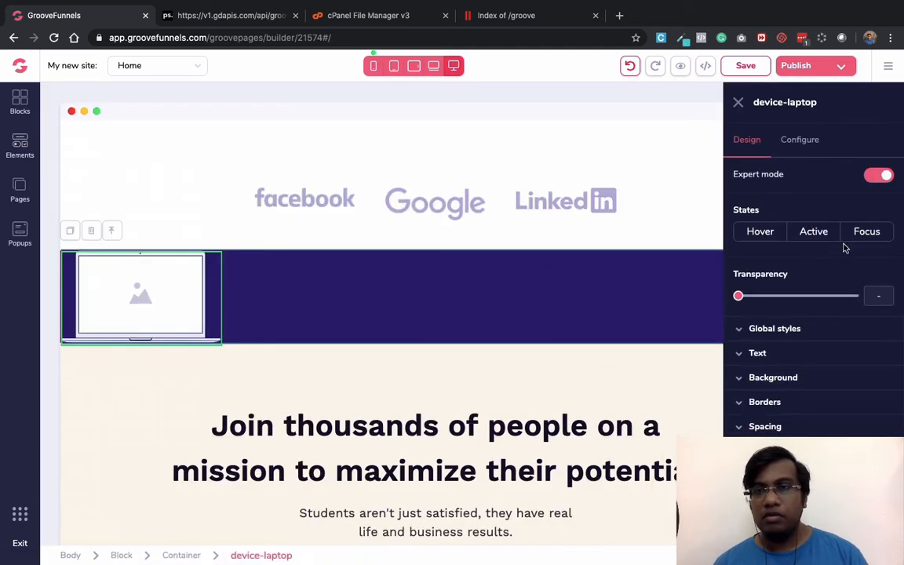
click(796, 140)
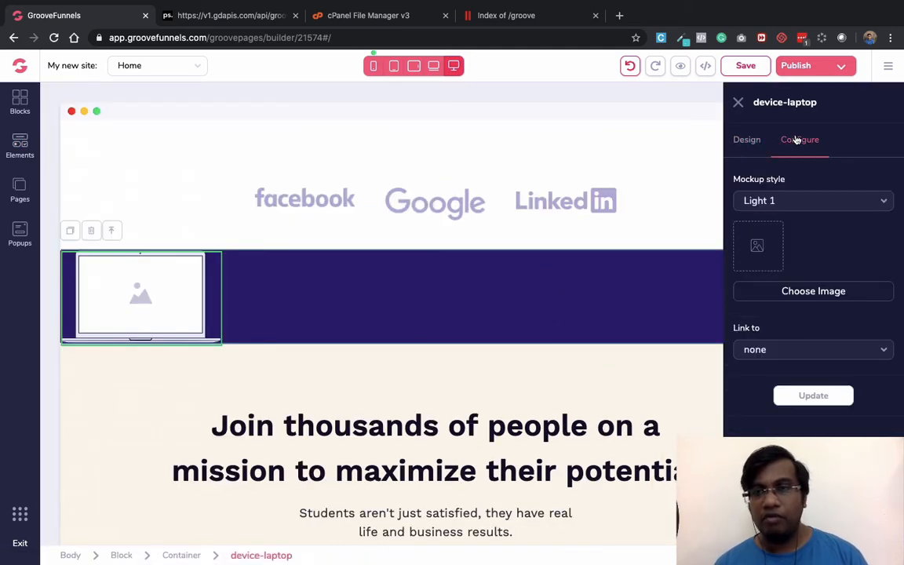
click(812, 202)
click(760, 247)
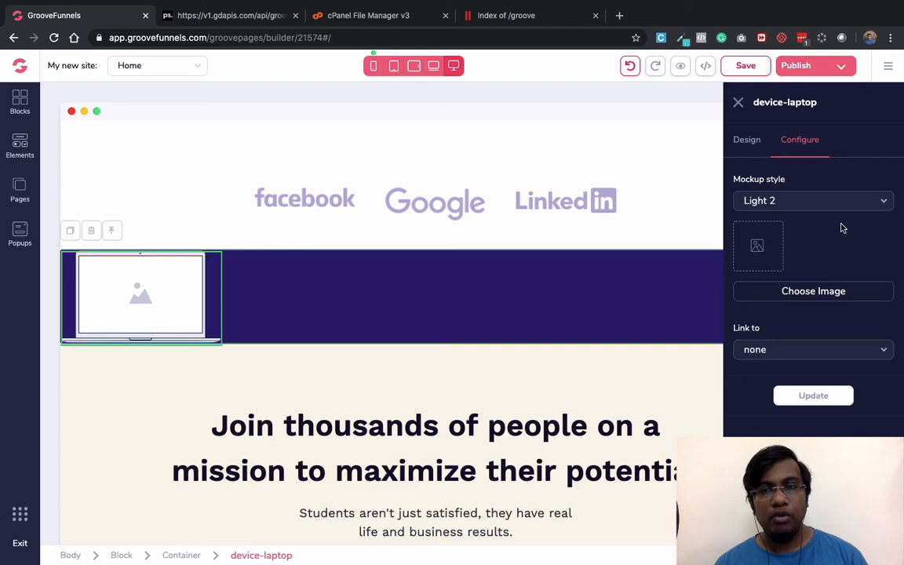
Choose the speech bubble image from the uploaded files for the laptop screen and update the mockup.
click(788, 291)
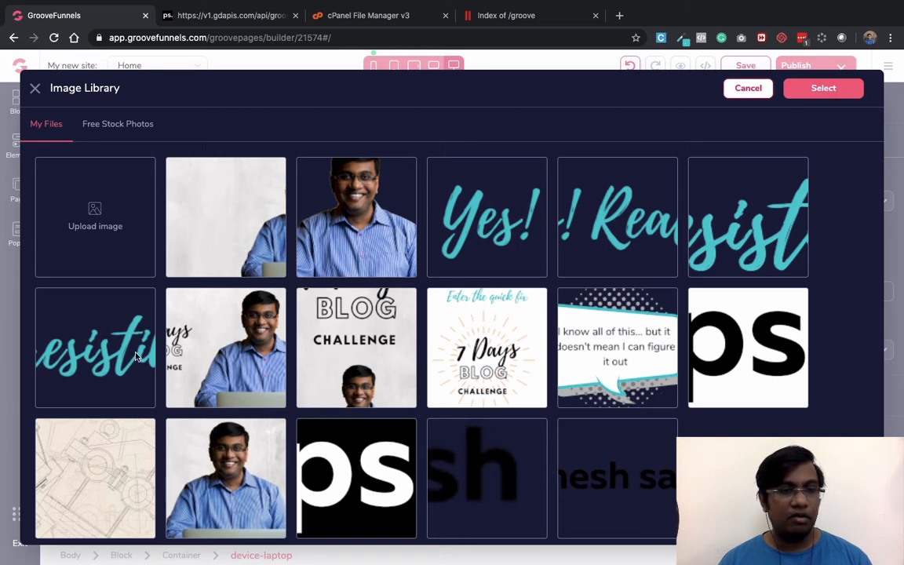
click(655, 353)
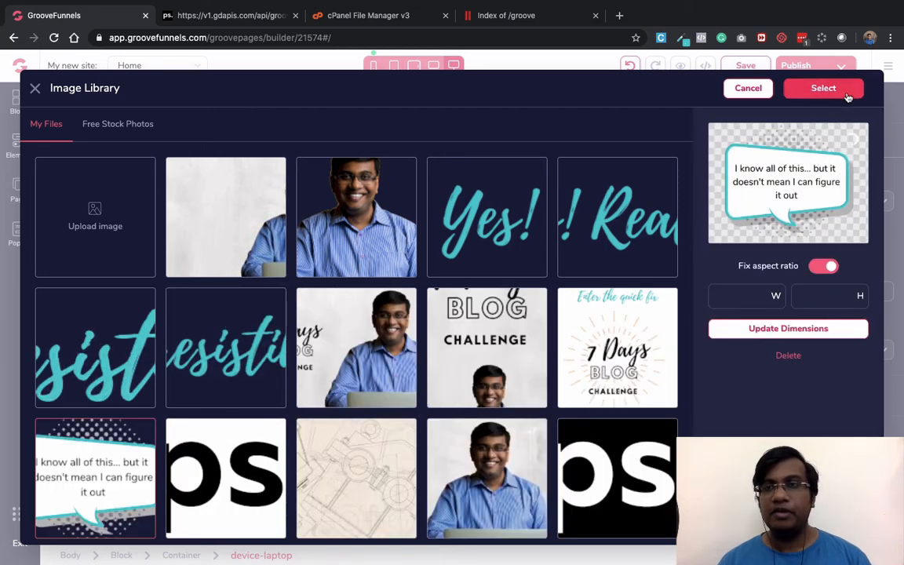
click(847, 94)
click(801, 400)
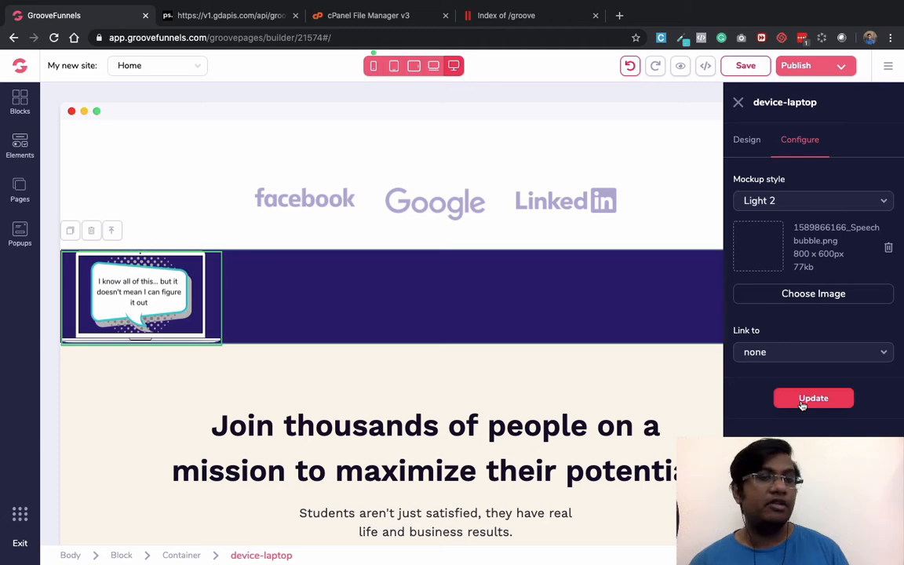
Switch the laptop mockup's width unit to px and set the width to 750px.
click(745, 148)
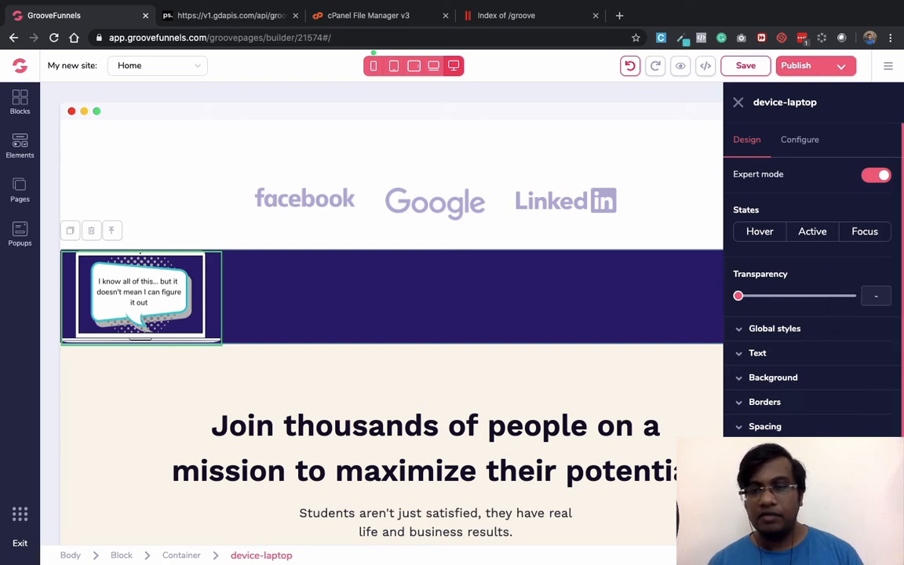
scroll(851, 404, down, 3)
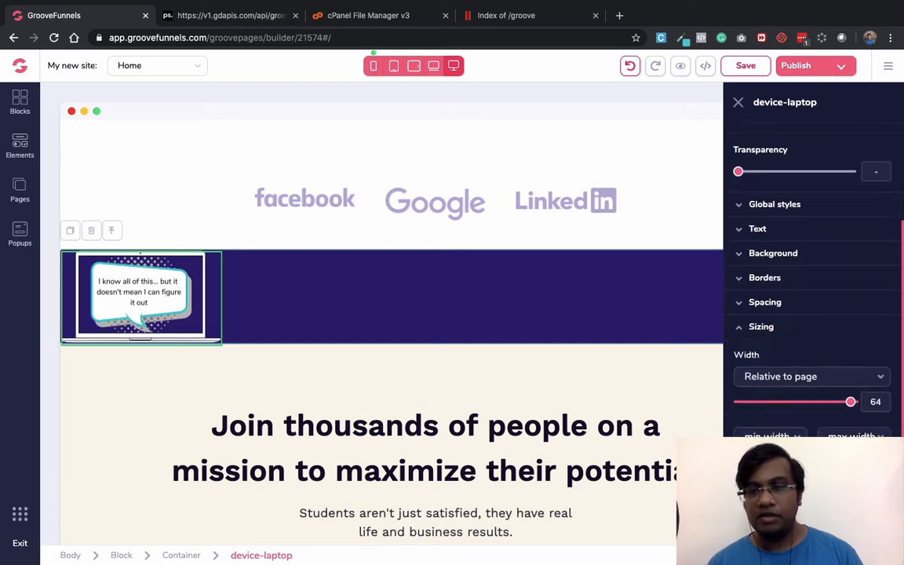
drag(851, 404, 879, 403)
click(861, 382)
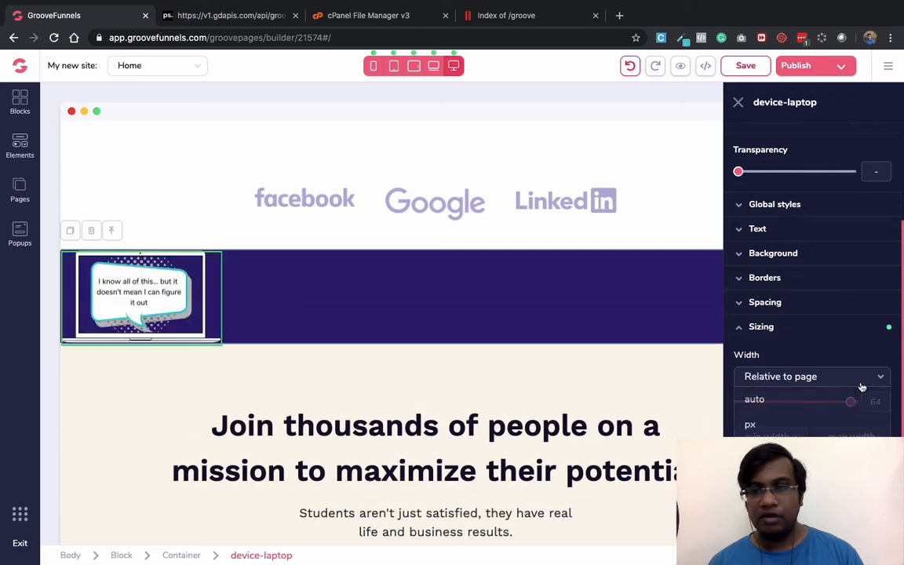
click(778, 423)
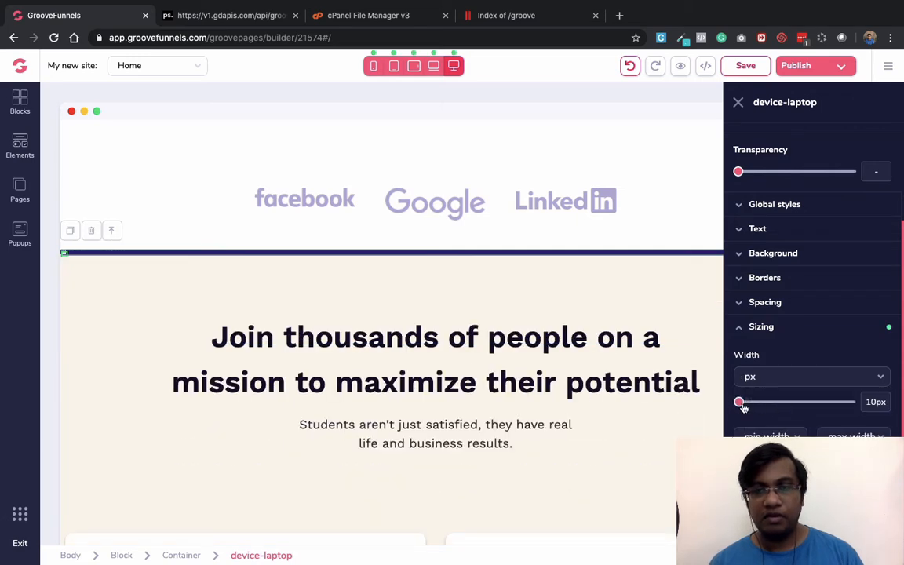
drag(742, 406, 829, 406)
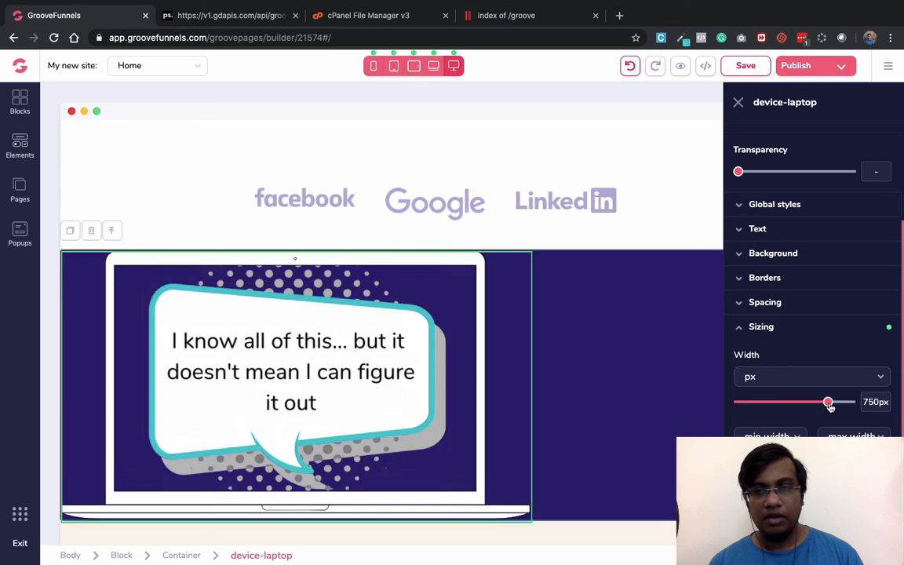
scroll(830, 408, down, 3)
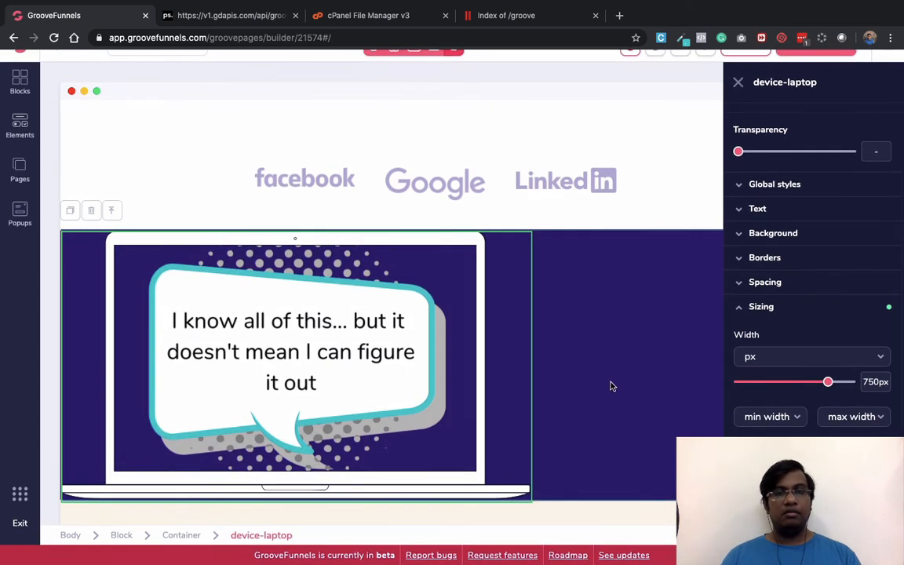
Set the laptop mockup's left and right margins to auto to center it in the container.
scroll(610, 384, down, 1)
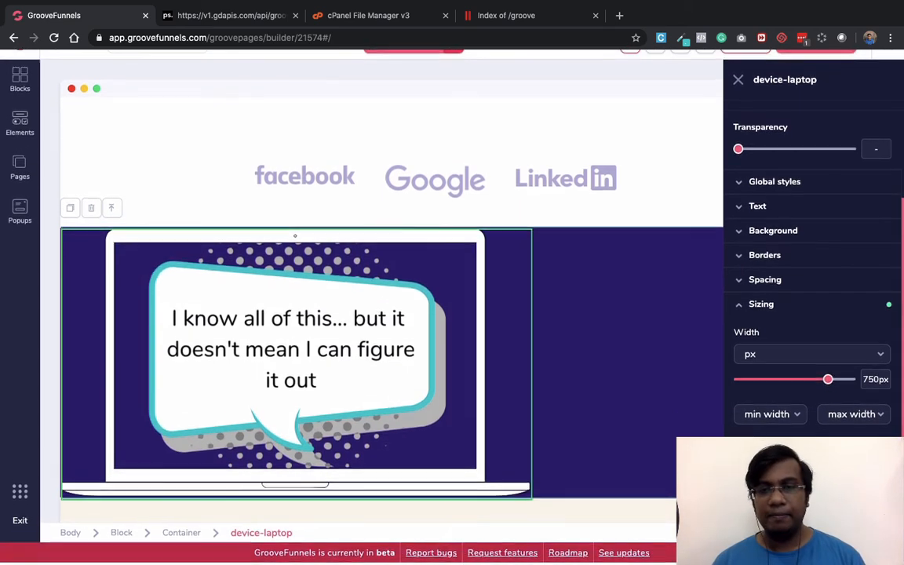
scroll(454, 313, down, 1)
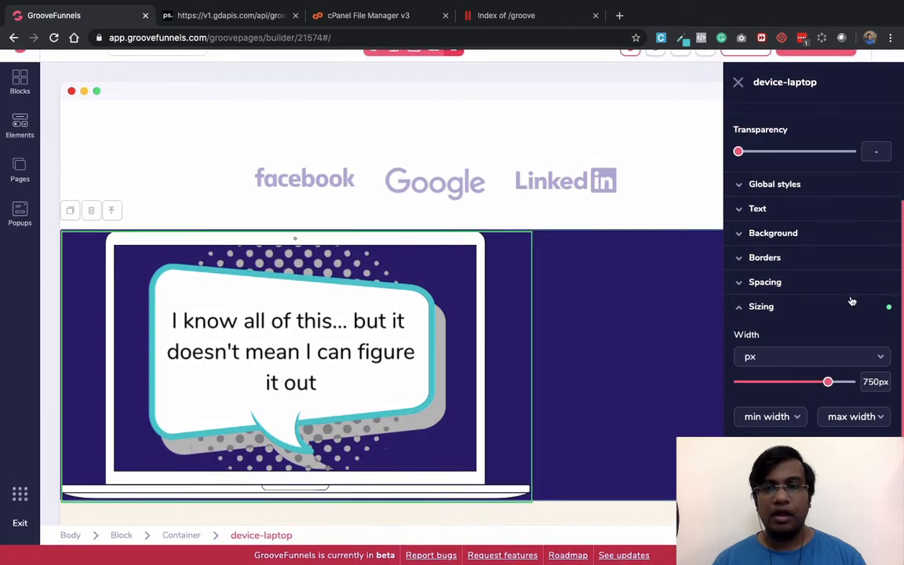
click(810, 283)
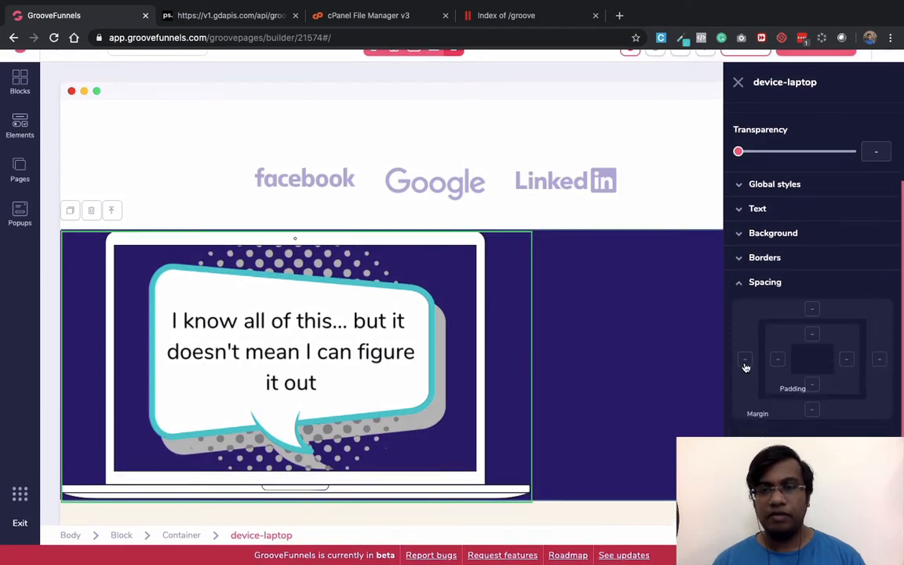
click(745, 359)
click(878, 359)
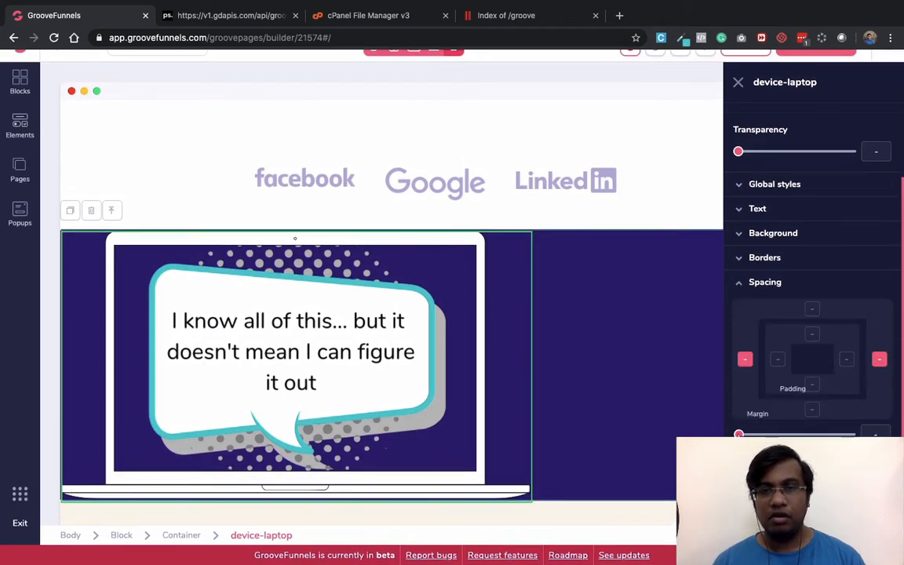
drag(738, 434, 851, 434)
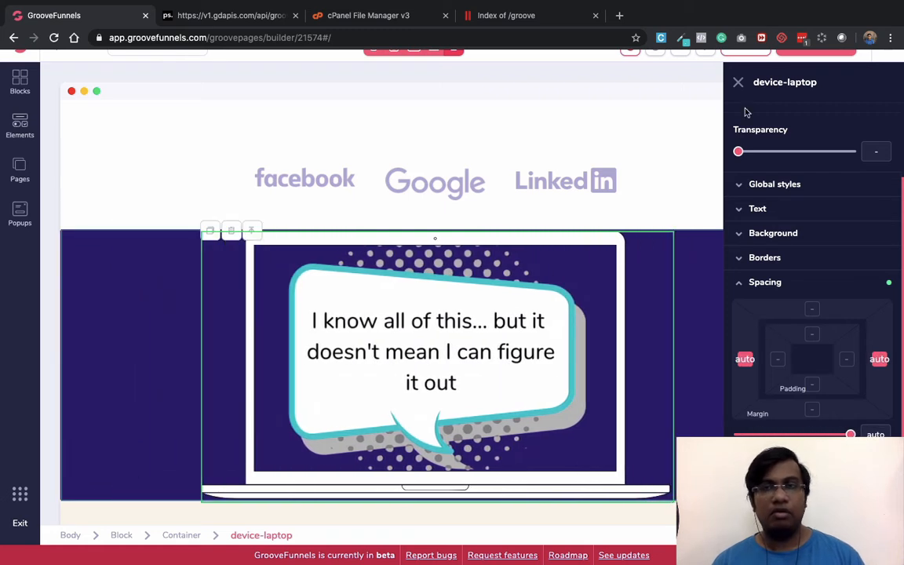
click(738, 82)
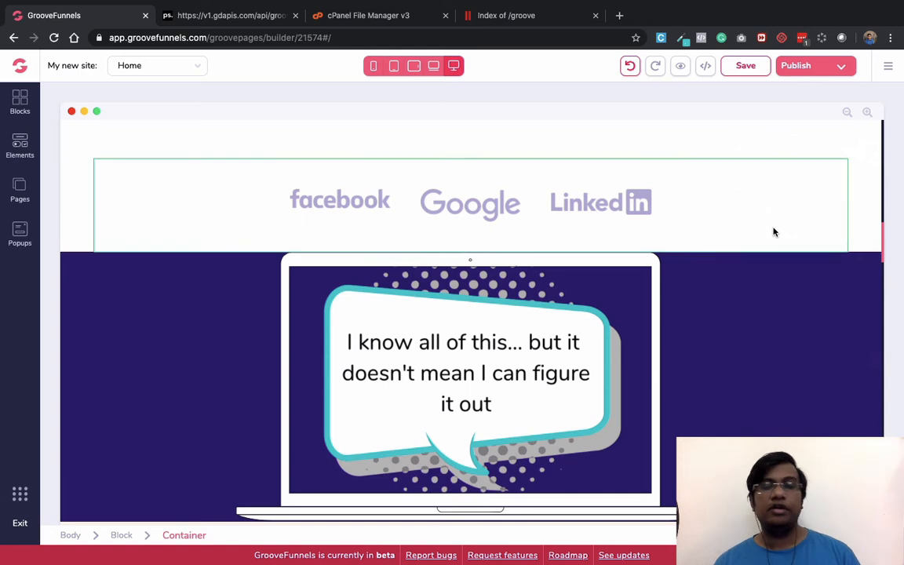
Set the laptop mockup's top and bottom margins to 20.
click(697, 266)
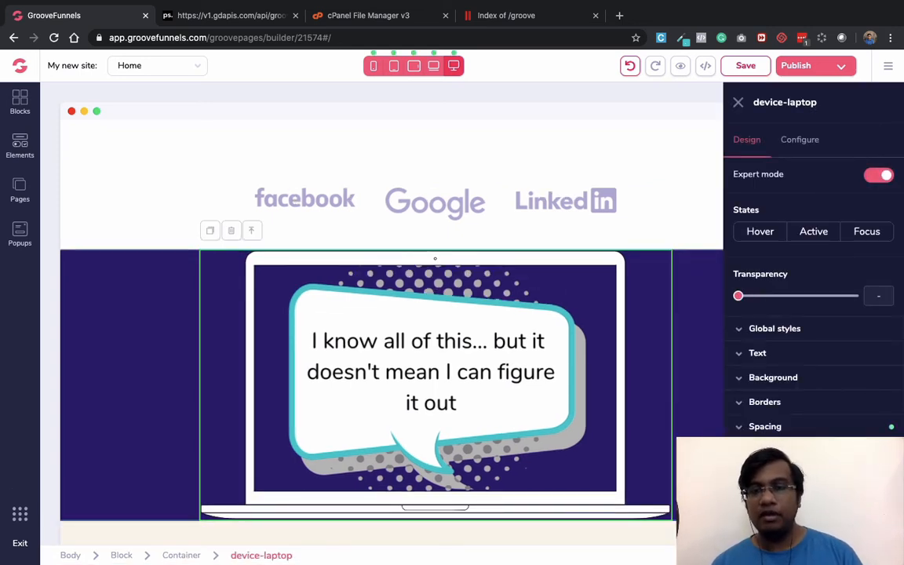
scroll(785, 436, down, 2)
click(812, 375)
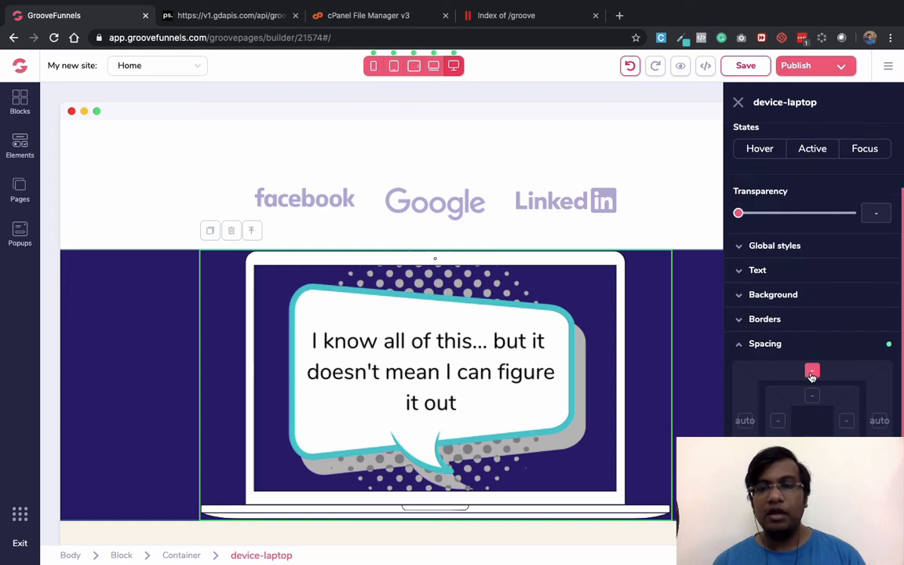
scroll(812, 377, down, 1)
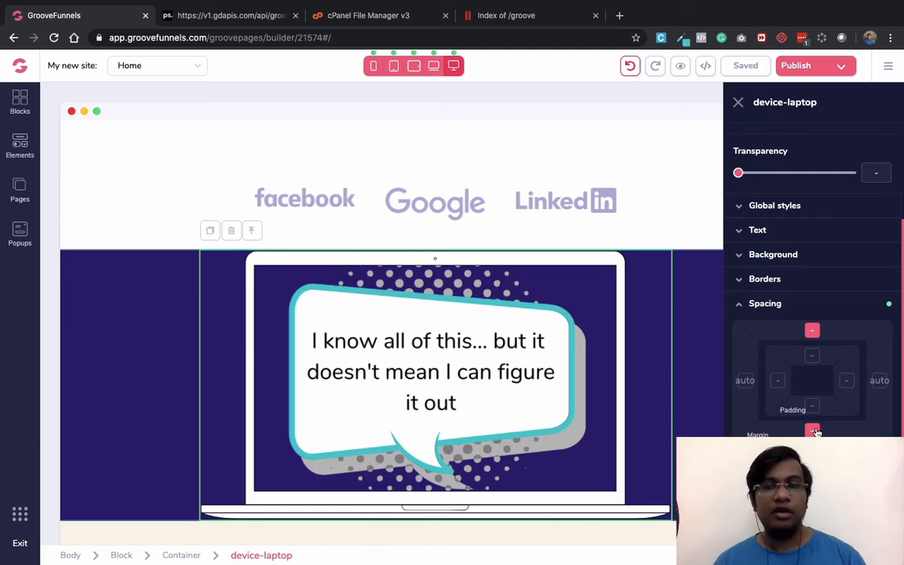
text(18)
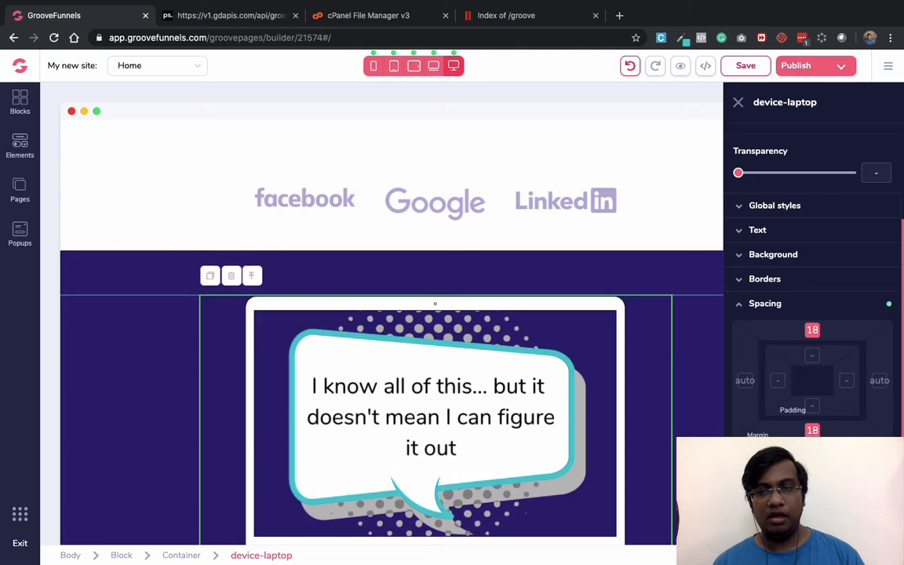
key(Up)
key(Up)
scroll(506, 373, down, 5)
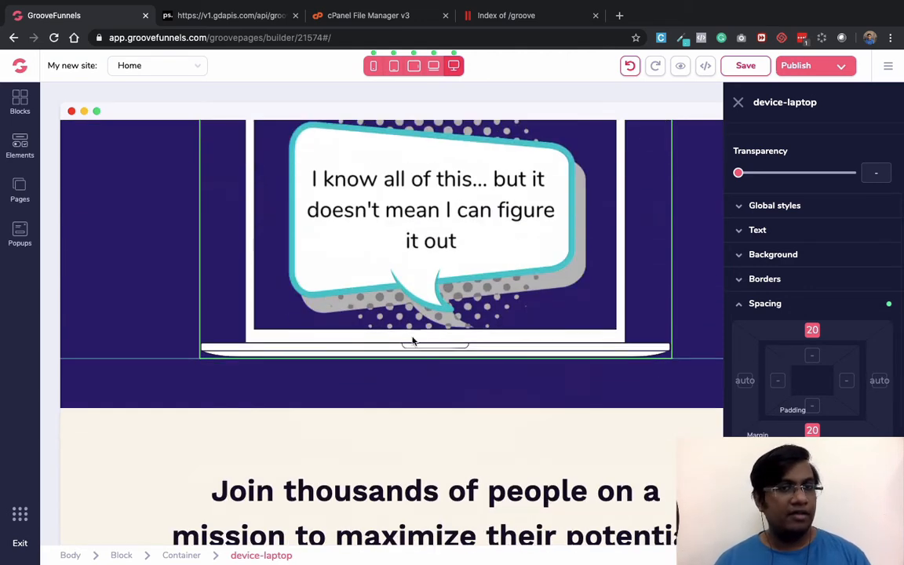
click(736, 103)
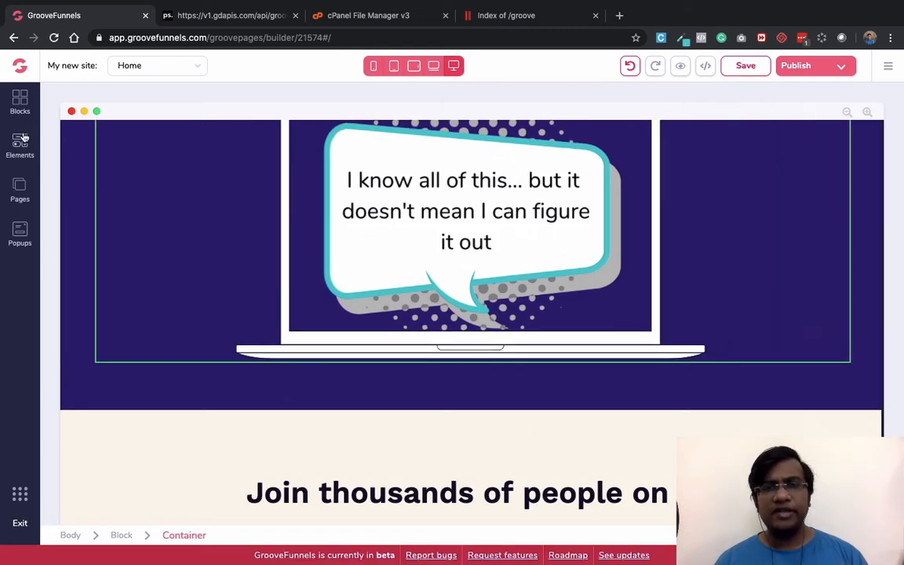
Open the site's page list and open the Home page's name for renaming, then confirm it as Home.
click(20, 188)
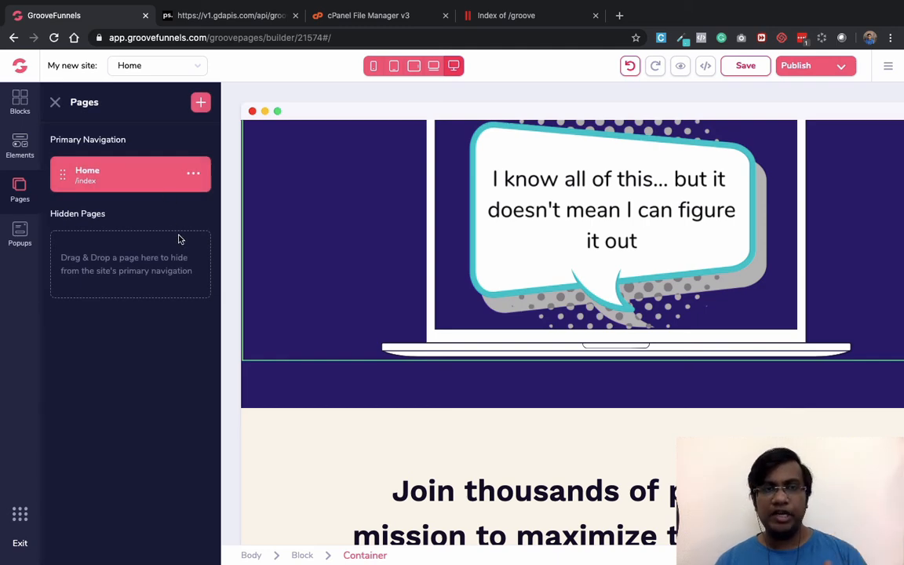
click(193, 175)
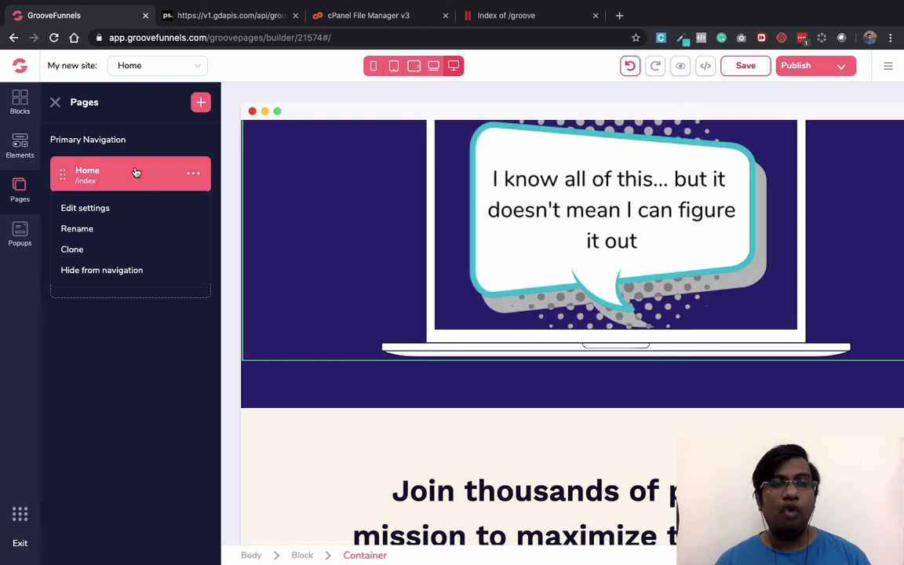
click(78, 228)
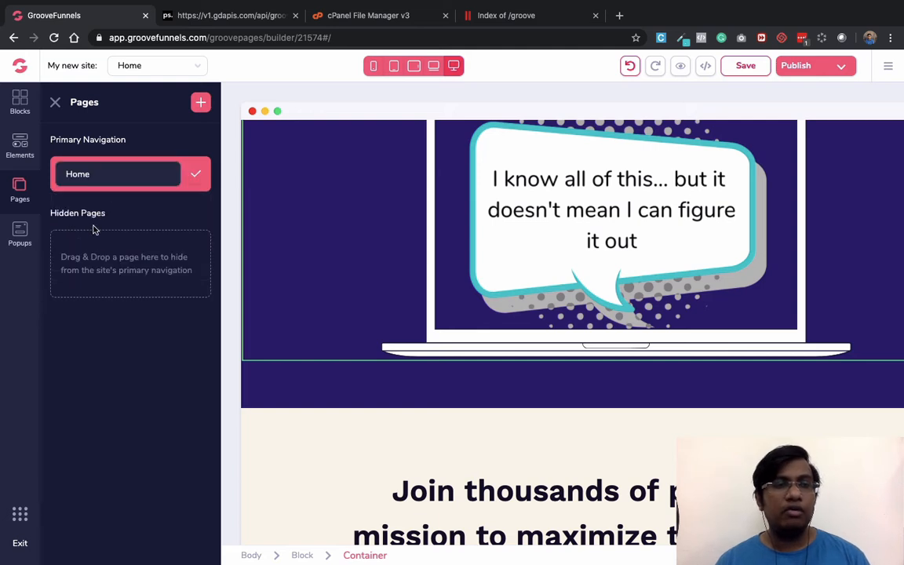
click(196, 175)
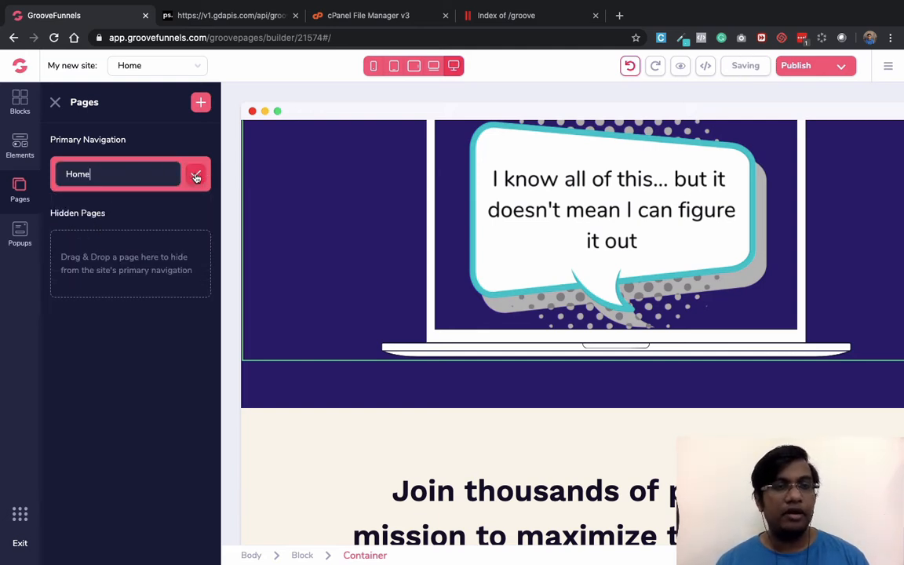
click(196, 176)
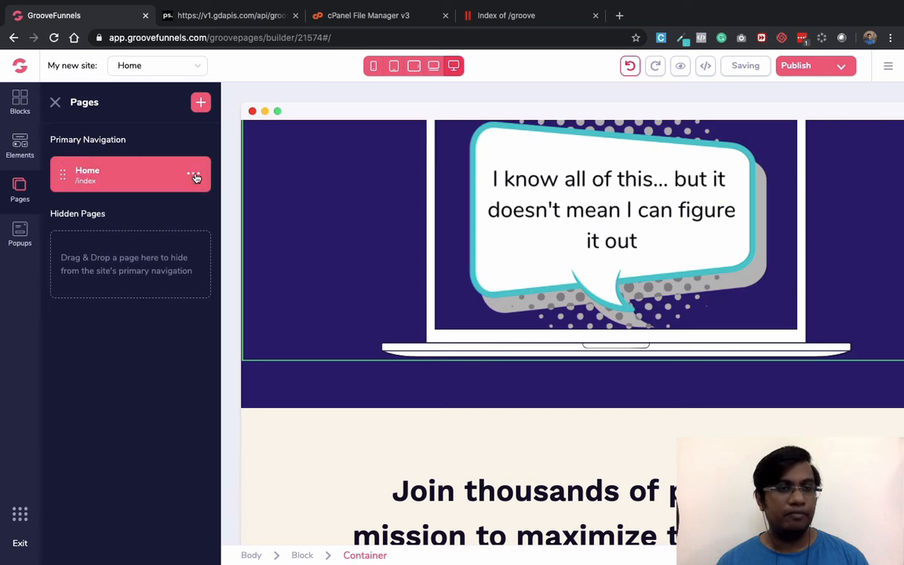
Examine the Home page's settings, including title, meta fields, custom CSS, code includes and Open Graph, and save them.
click(196, 175)
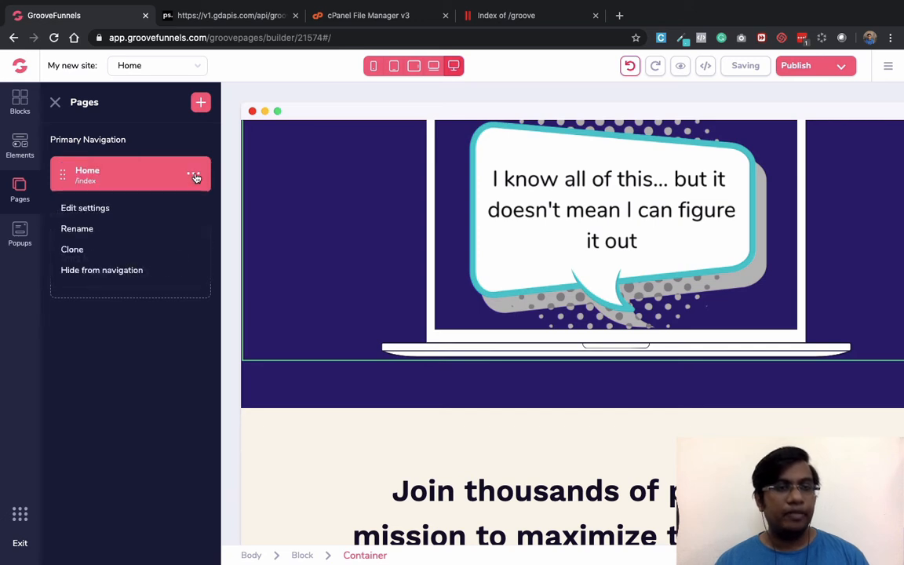
click(109, 208)
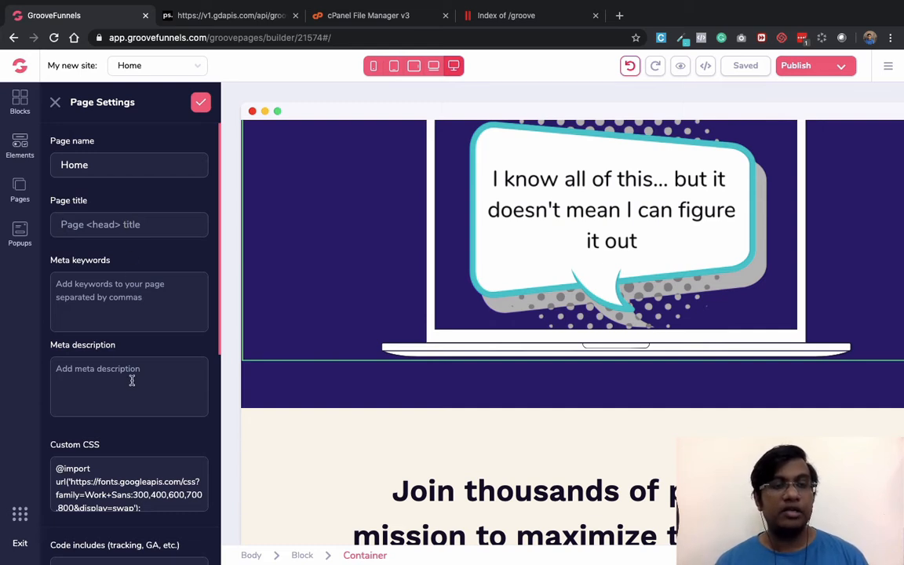
scroll(132, 381, down, 1)
scroll(132, 381, down, 1)
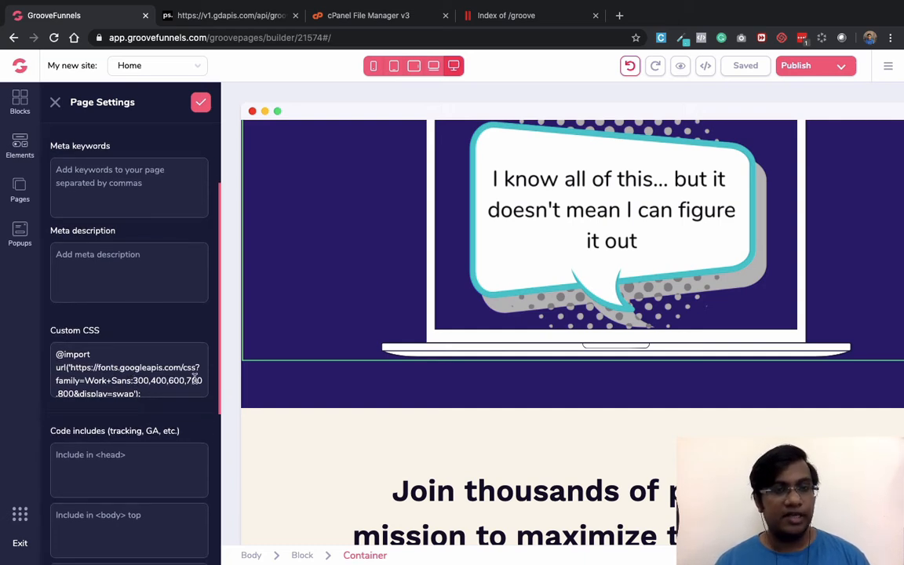
scroll(195, 377, down, 2)
scroll(173, 412, down, 3)
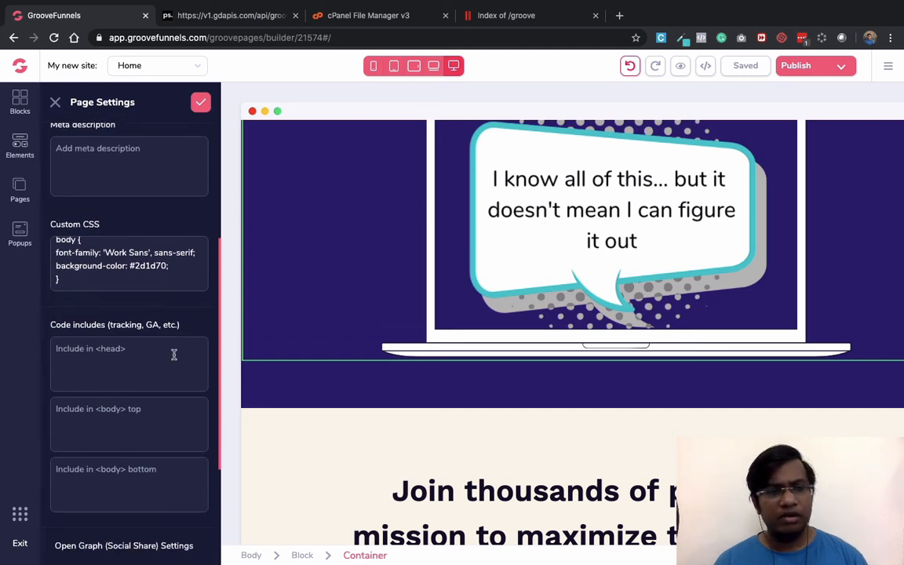
scroll(174, 355, down, 1)
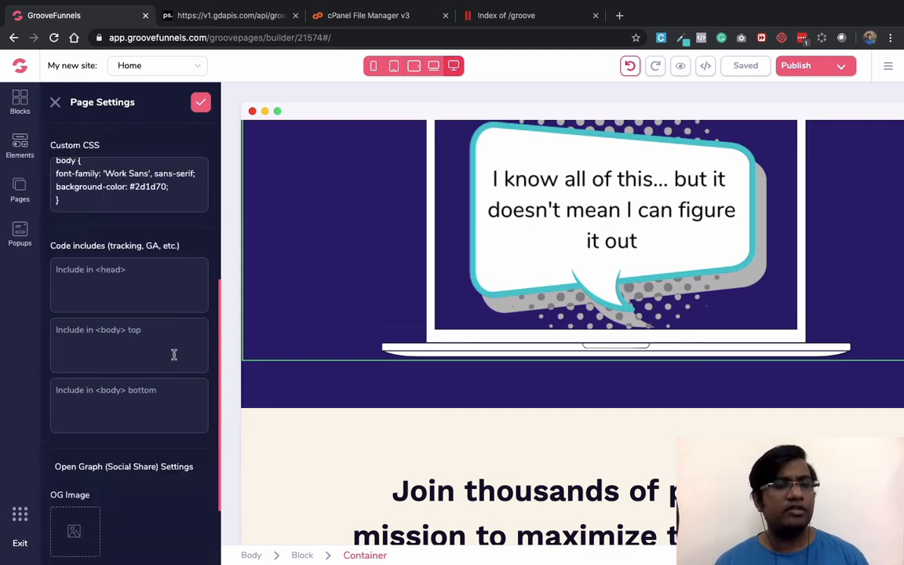
scroll(174, 355, down, 1)
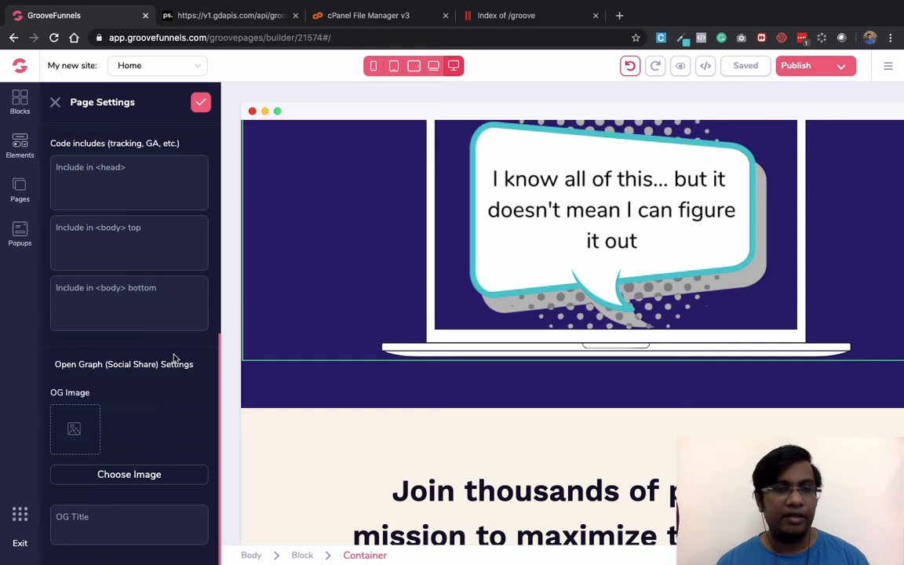
scroll(174, 359, down, 1)
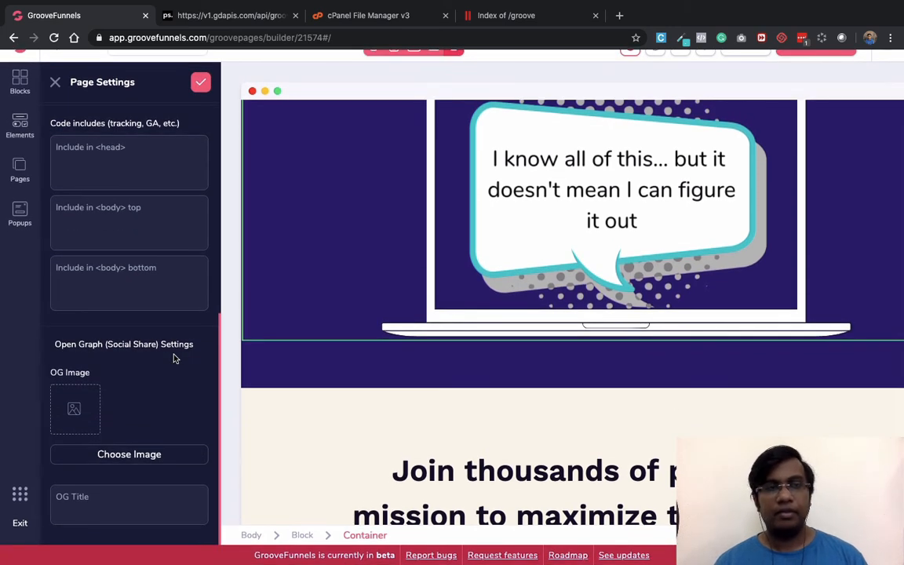
scroll(174, 357, up, 6)
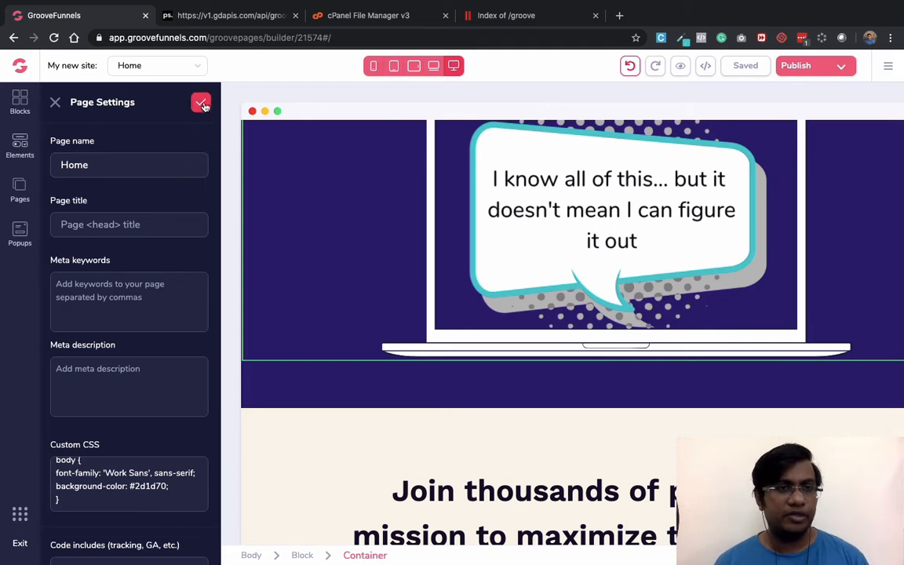
click(202, 104)
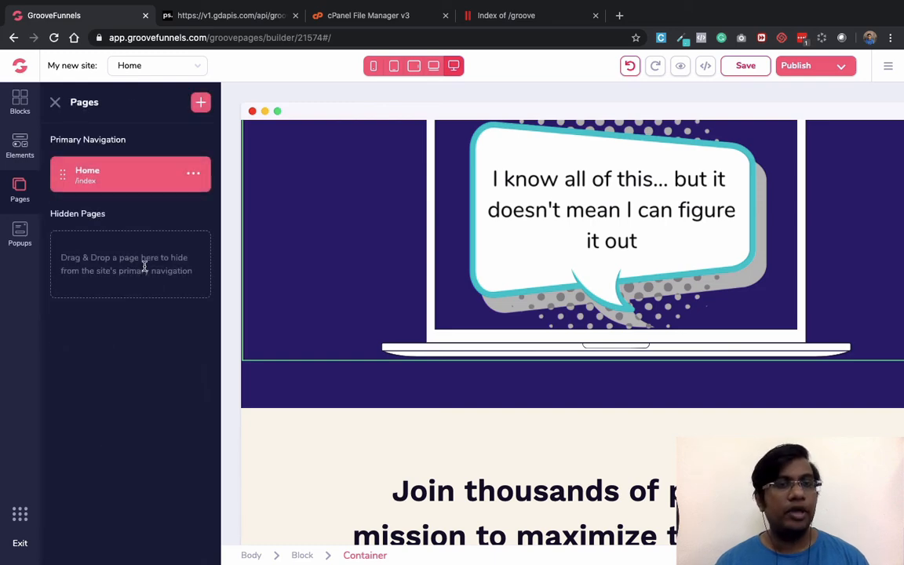
Add a new page to the site from the blank Start from scratch template.
click(541, 243)
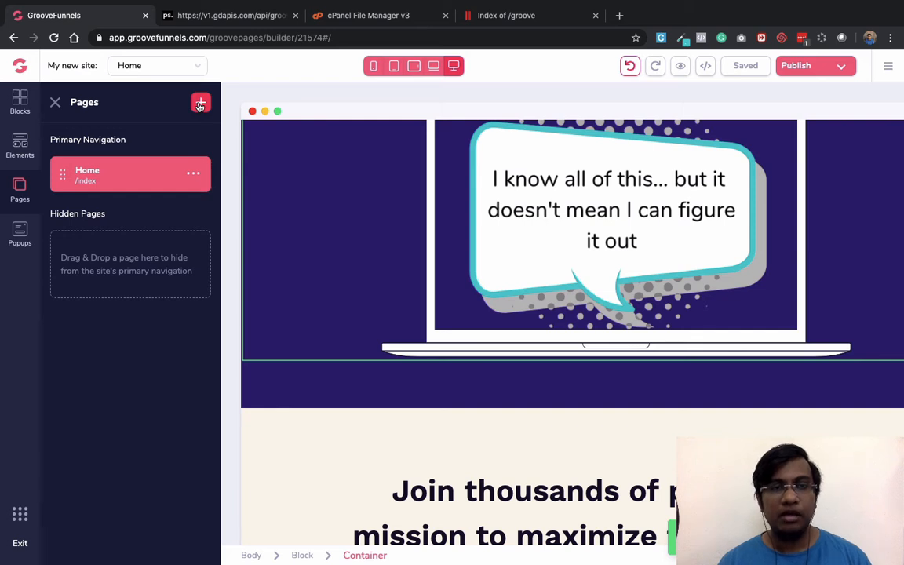
click(200, 104)
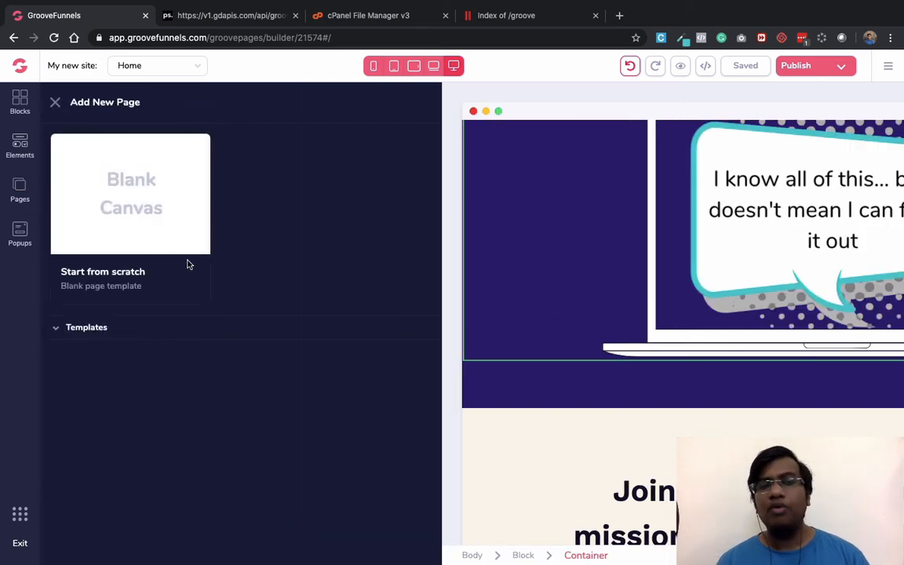
click(137, 181)
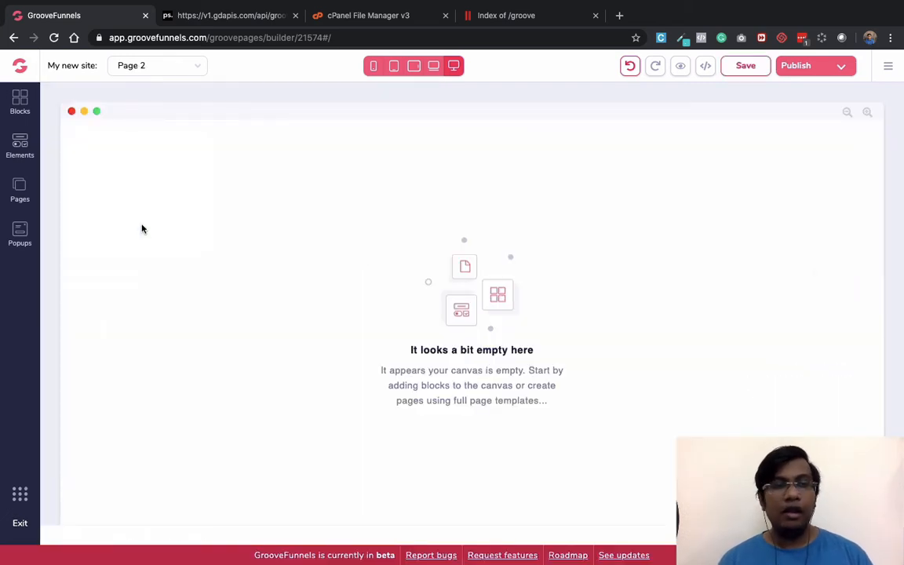
Add the blue designed navigation bar with a logo and right-aligned links to the empty Page 2.
click(21, 143)
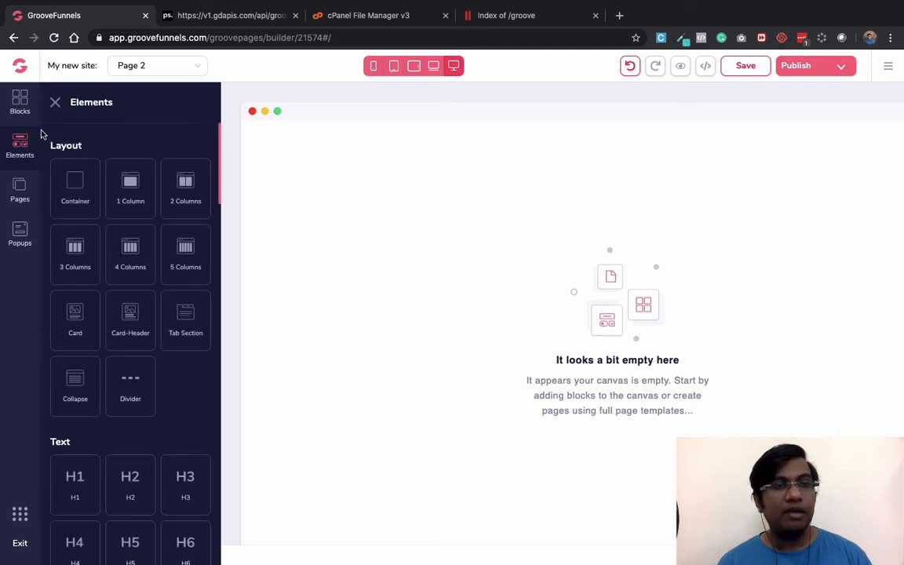
click(20, 101)
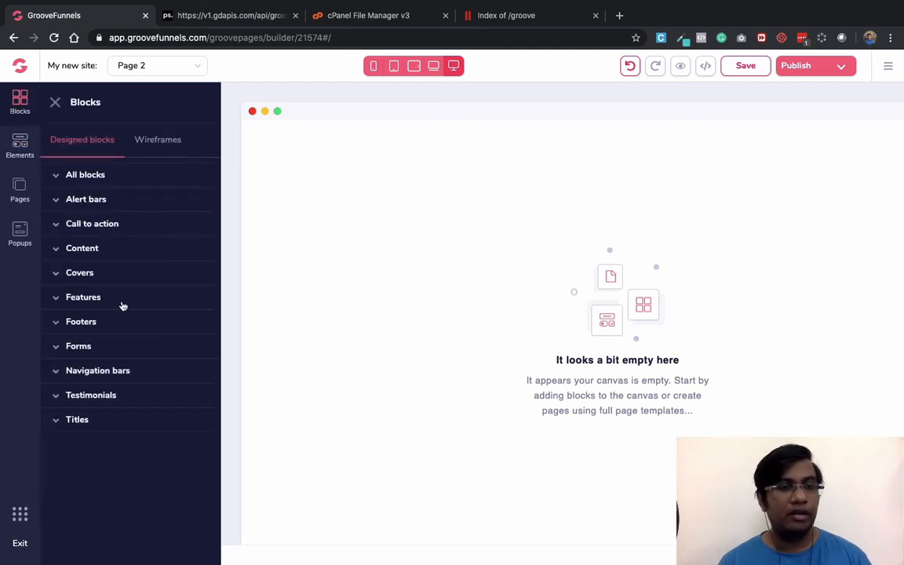
click(126, 371)
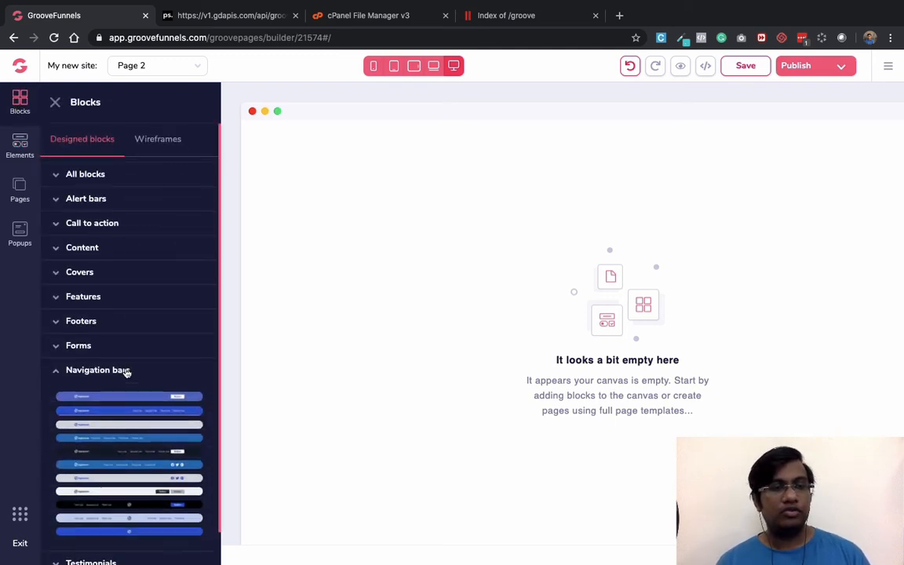
scroll(125, 370, down, 1)
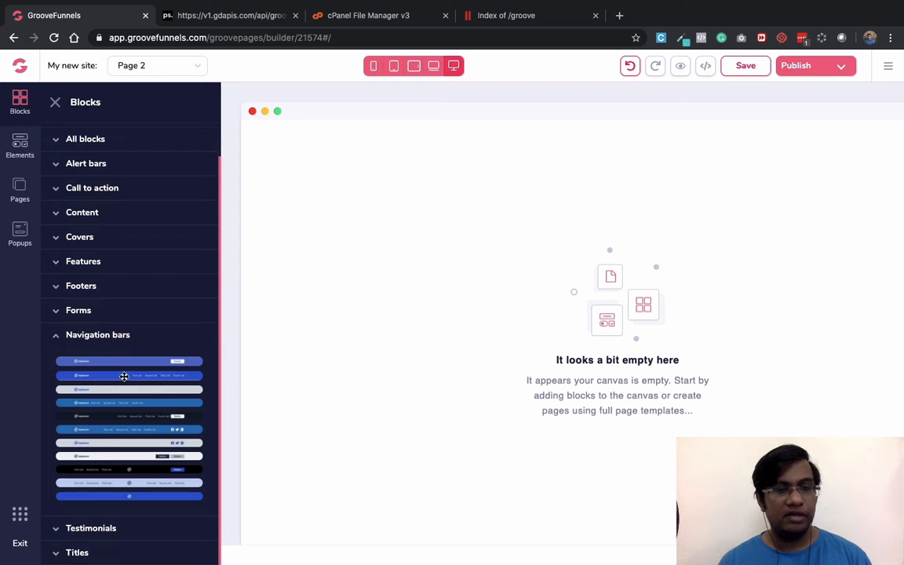
drag(124, 377, 560, 169)
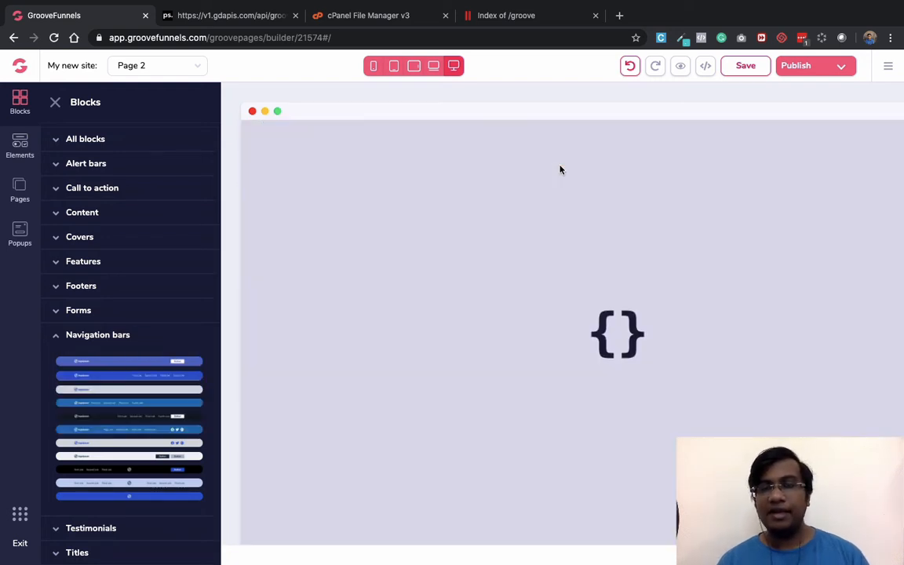
scroll(560, 169, right, 3)
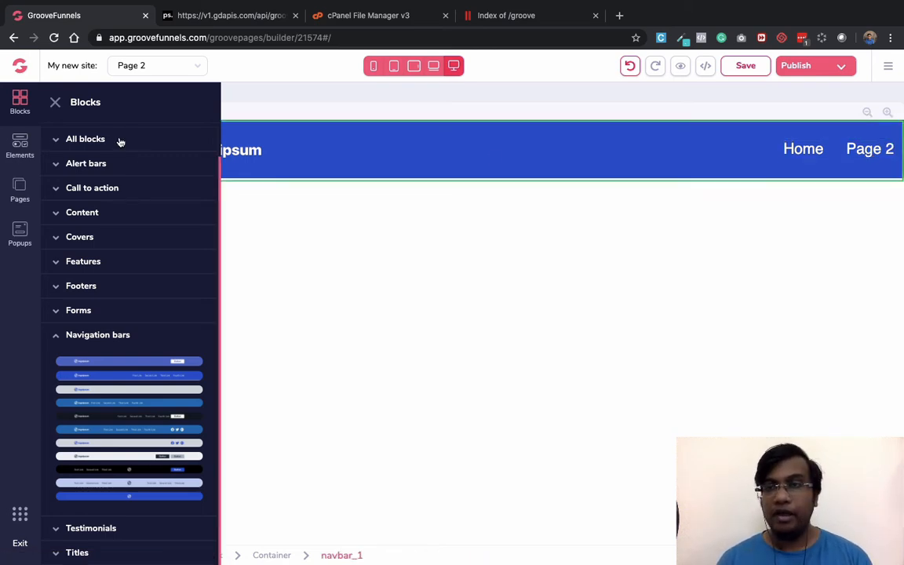
Rename Page 2 to About Us in the site's page list and check the navigation bar's links.
click(56, 103)
click(21, 191)
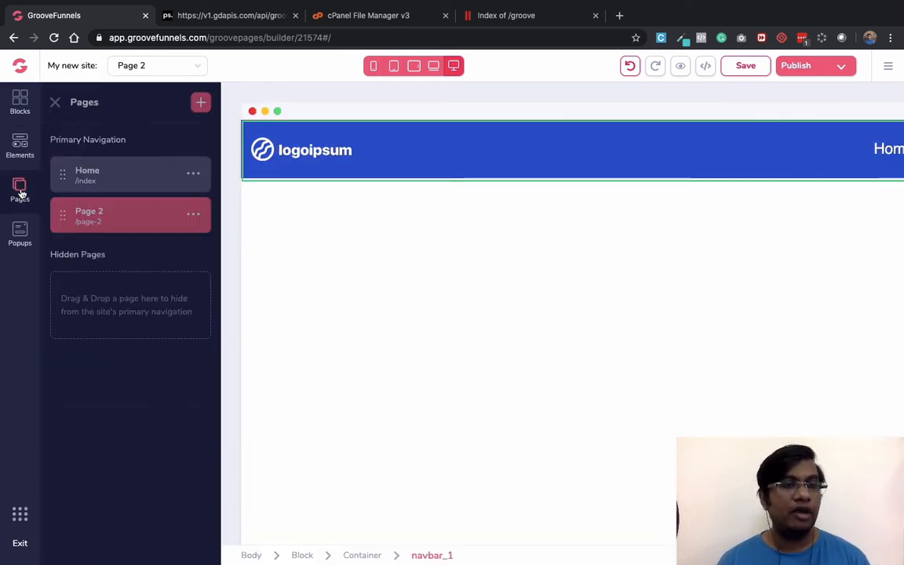
click(194, 218)
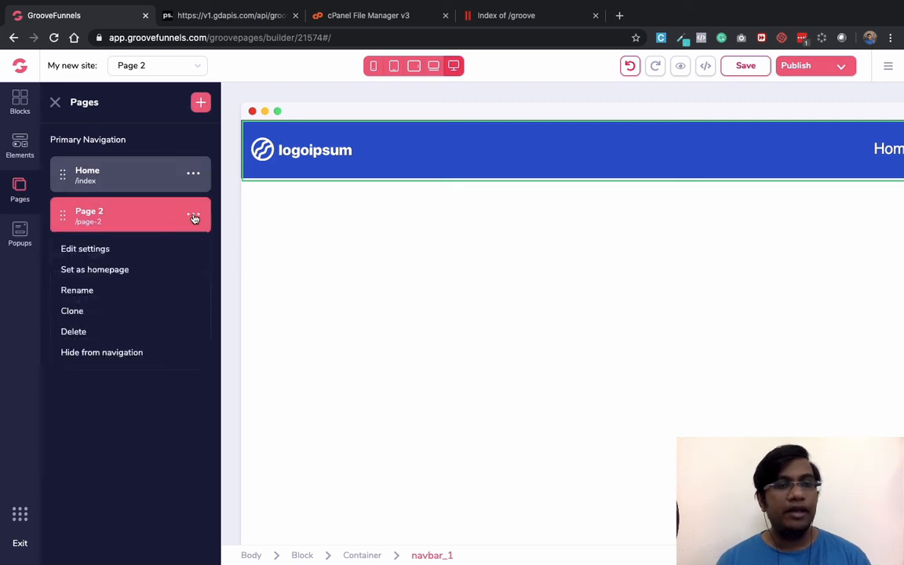
click(88, 292)
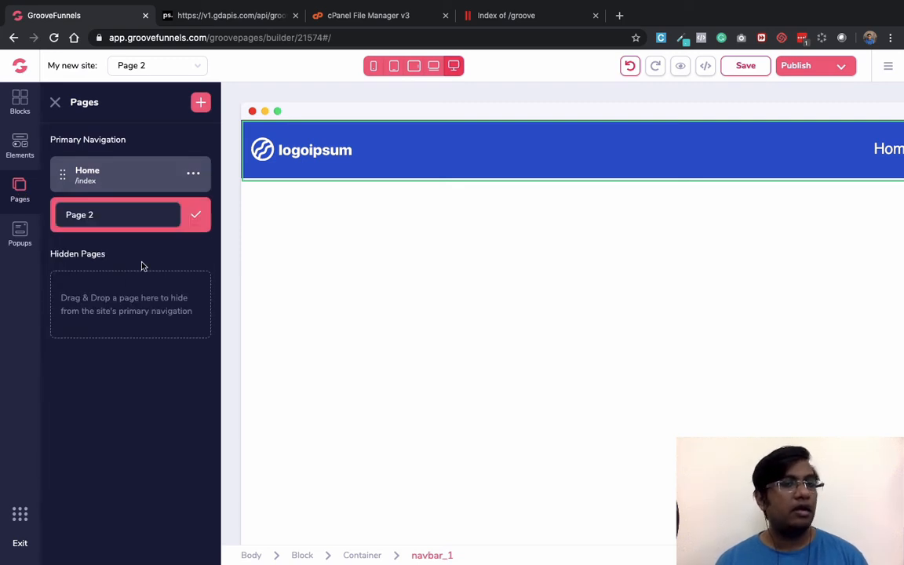
triple_click(120, 219)
key(BackSpace)
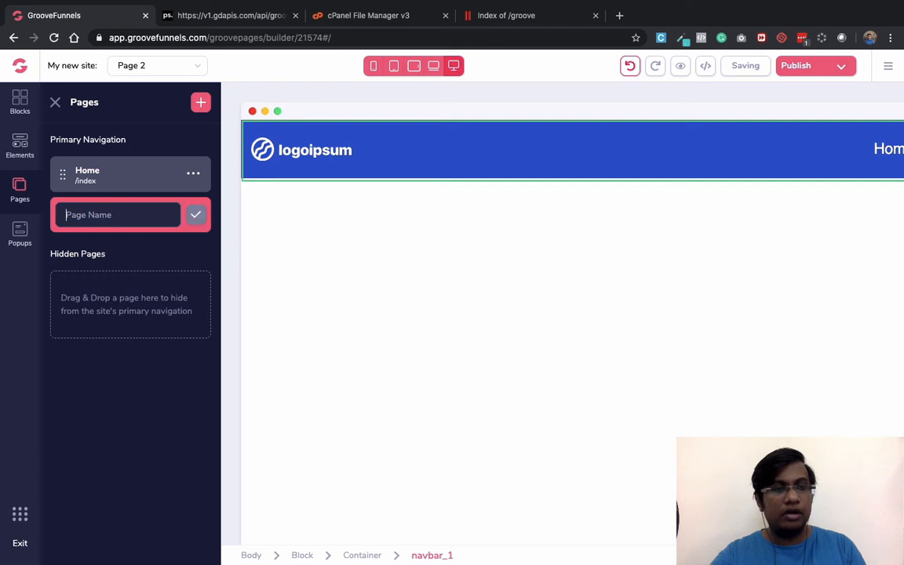
text(About Us)
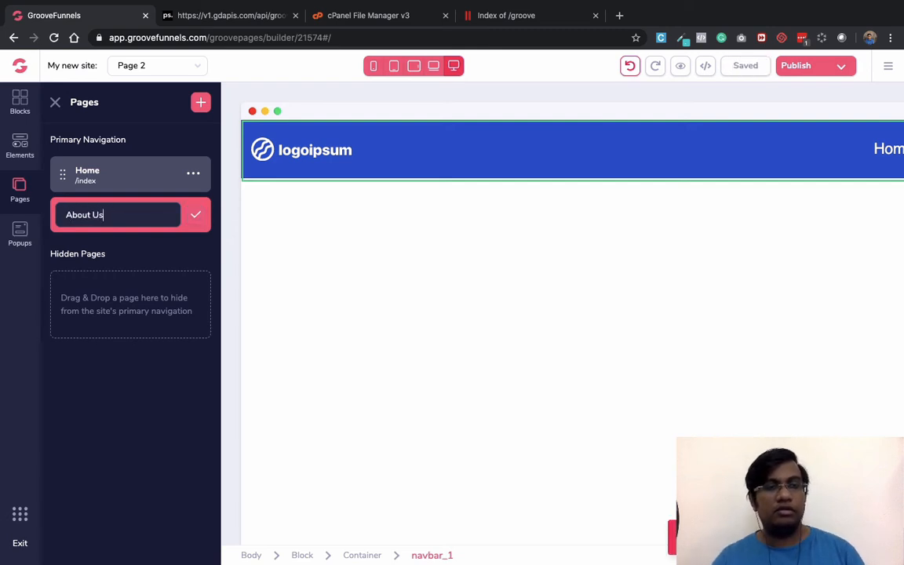
click(196, 216)
scroll(748, 250, right, 3)
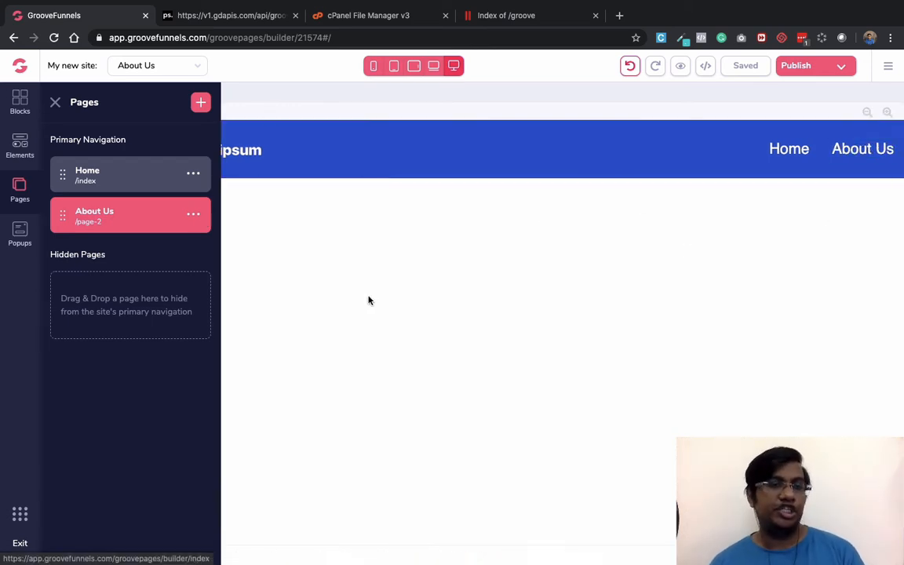
Set the About Us page's URL to about-us in its page settings, review the remaining fields, and save the settings.
click(192, 216)
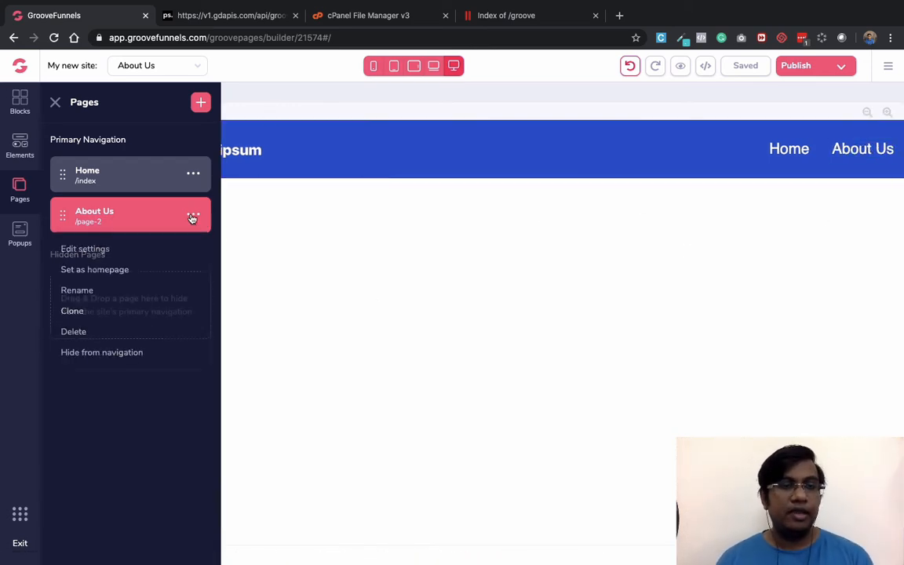
click(126, 251)
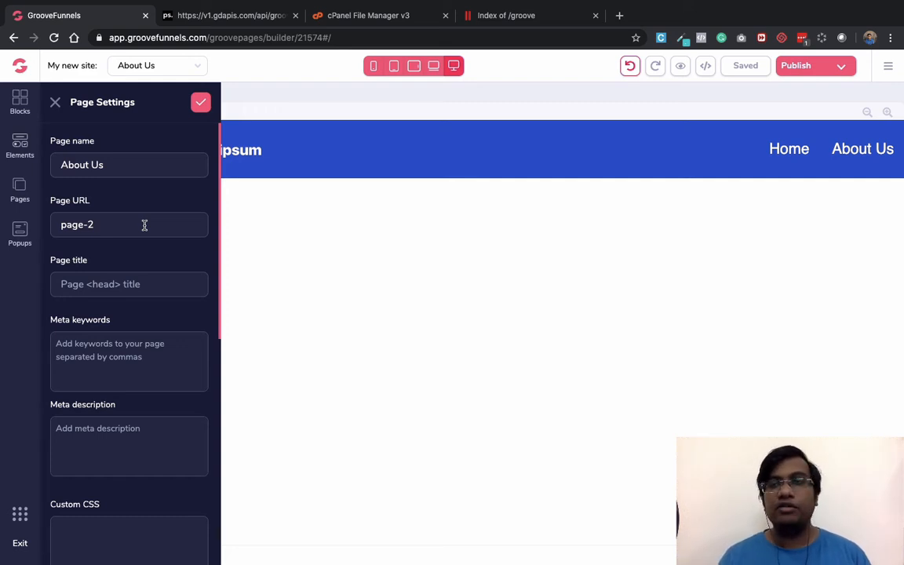
triple_click(144, 225)
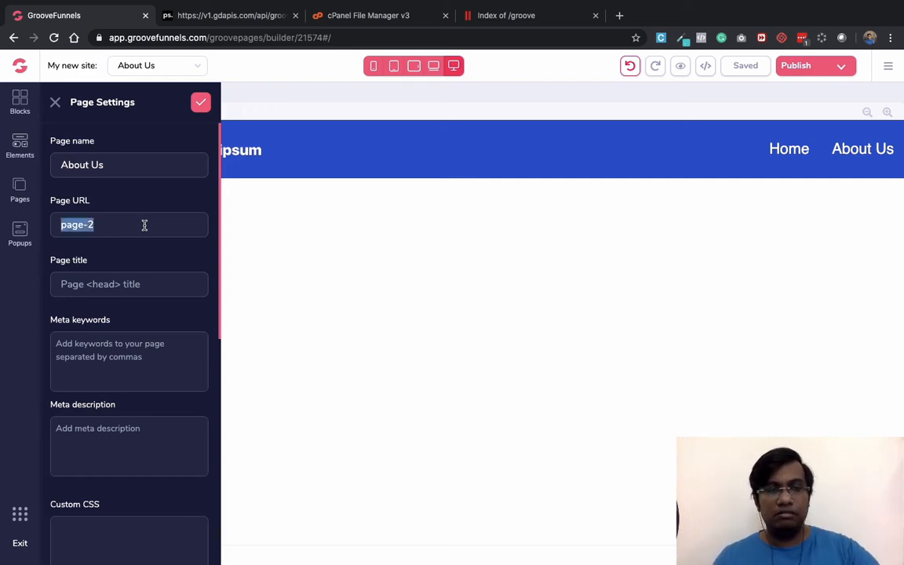
text(about-us)
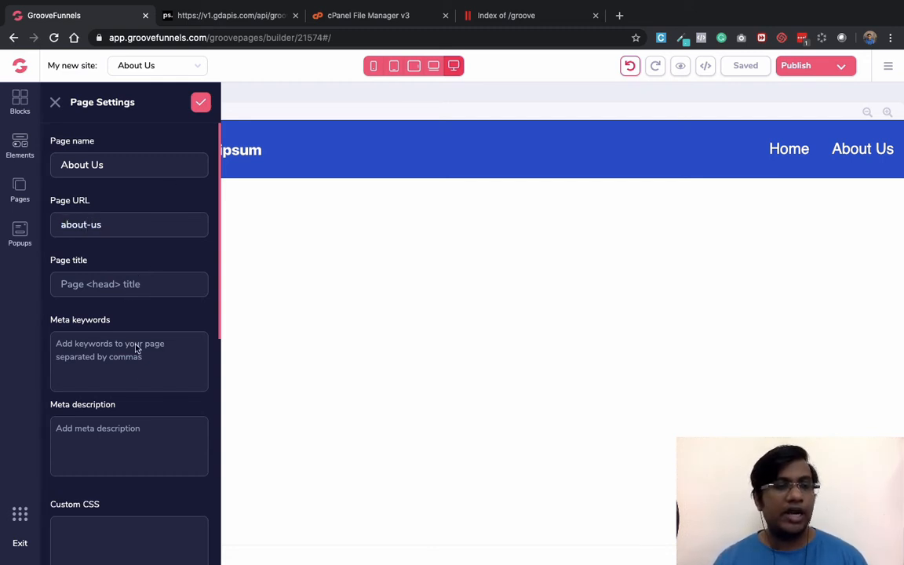
scroll(134, 397, down, 2)
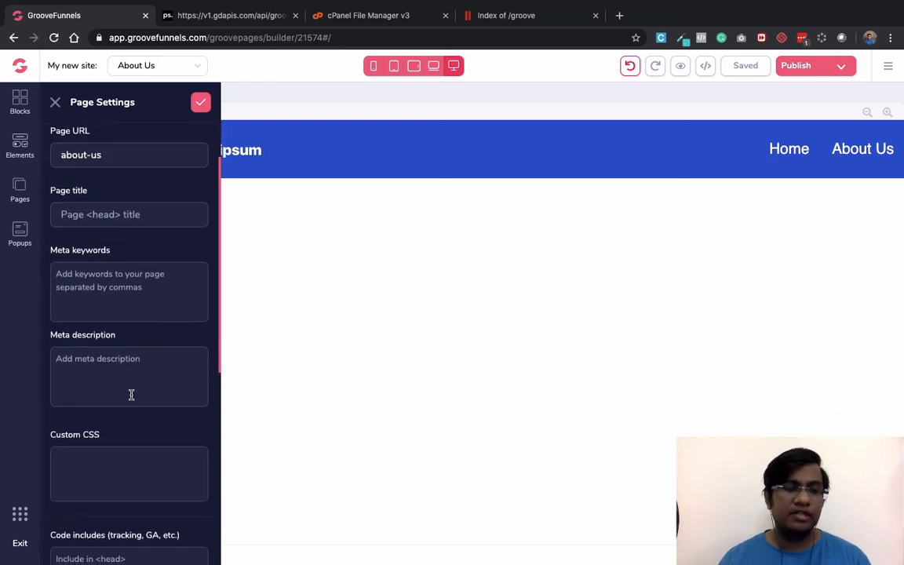
scroll(131, 397, down, 5)
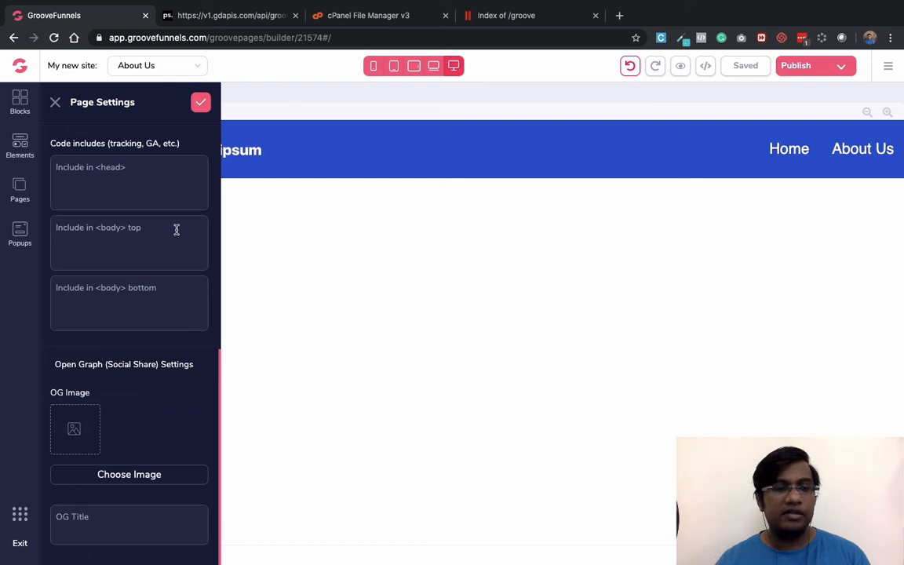
click(200, 103)
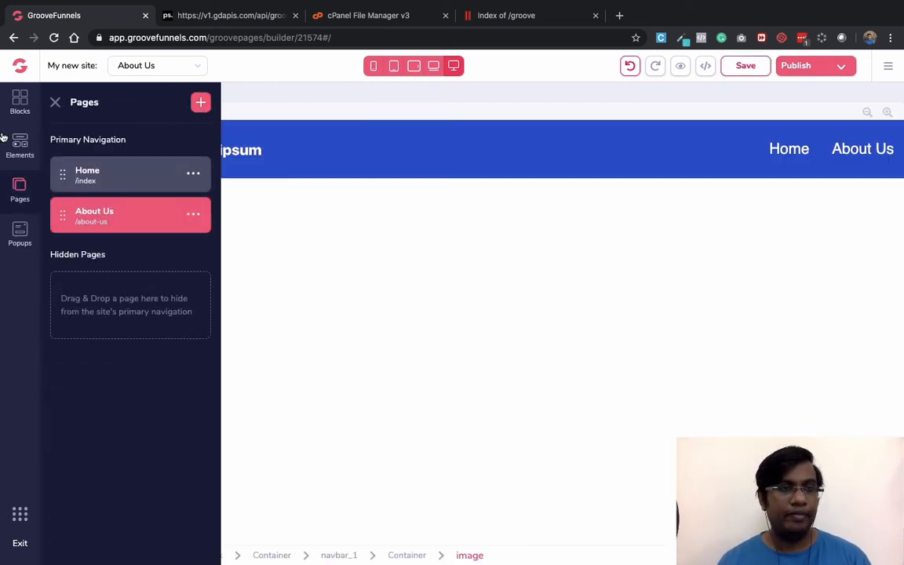
Add the designed cover block with a centred headline and dashboard screenshot below the navigation bar, and save the page.
click(17, 105)
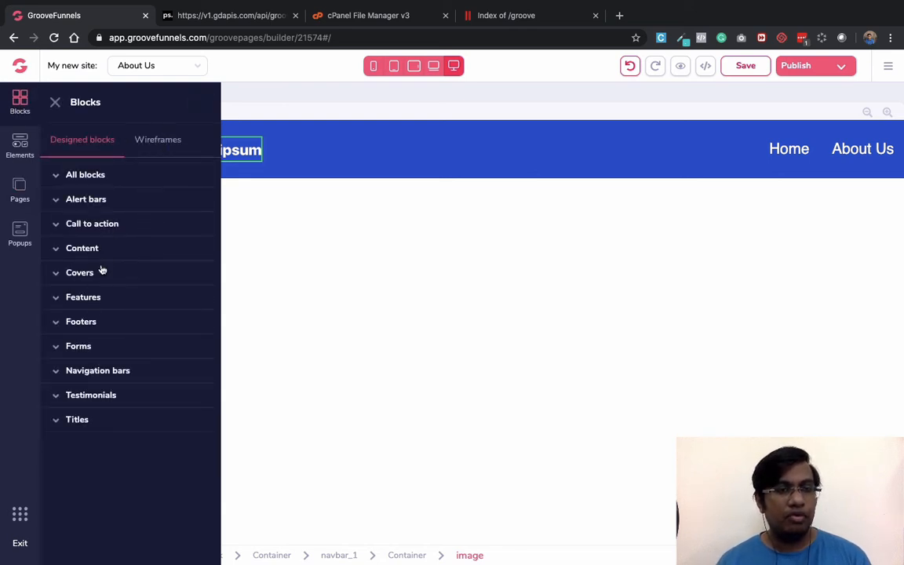
click(101, 274)
scroll(102, 278, down, 2)
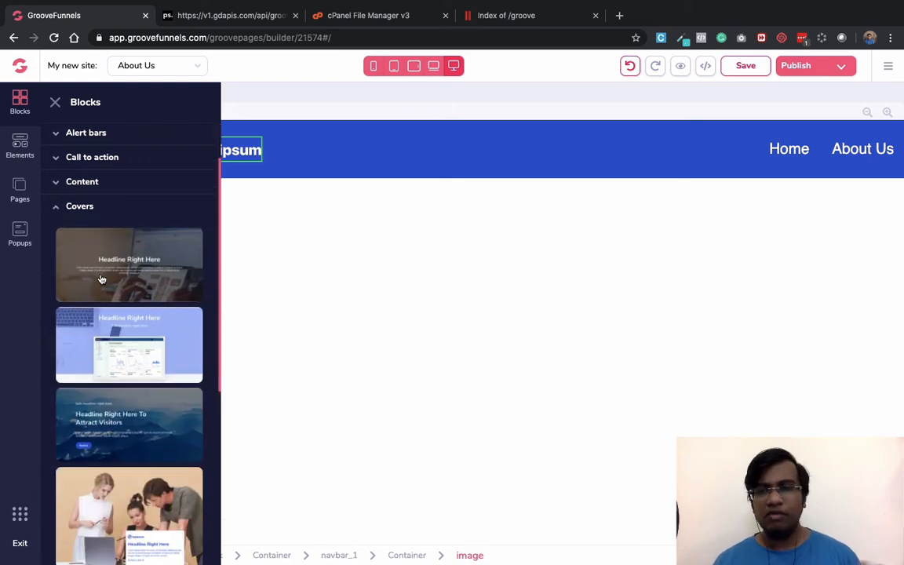
drag(107, 280, 165, 379)
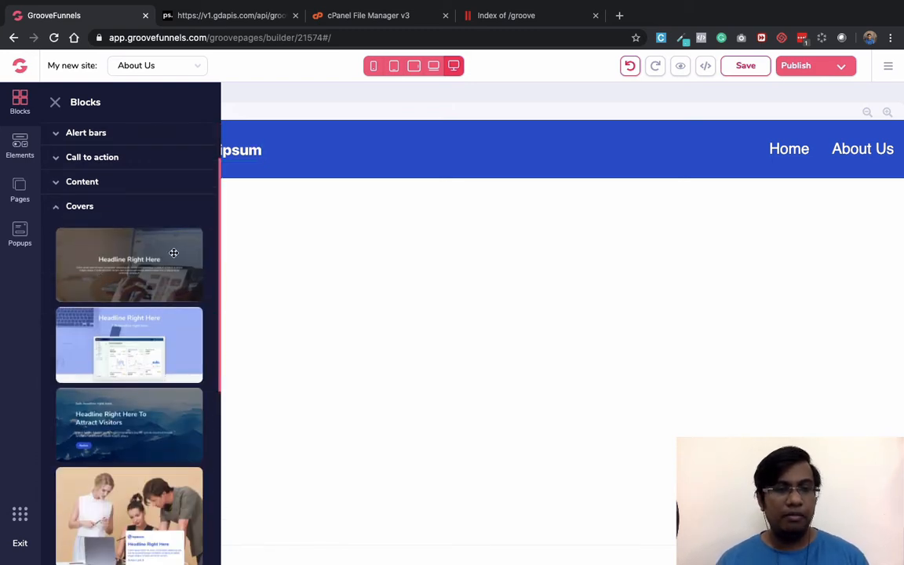
drag(151, 327, 597, 246)
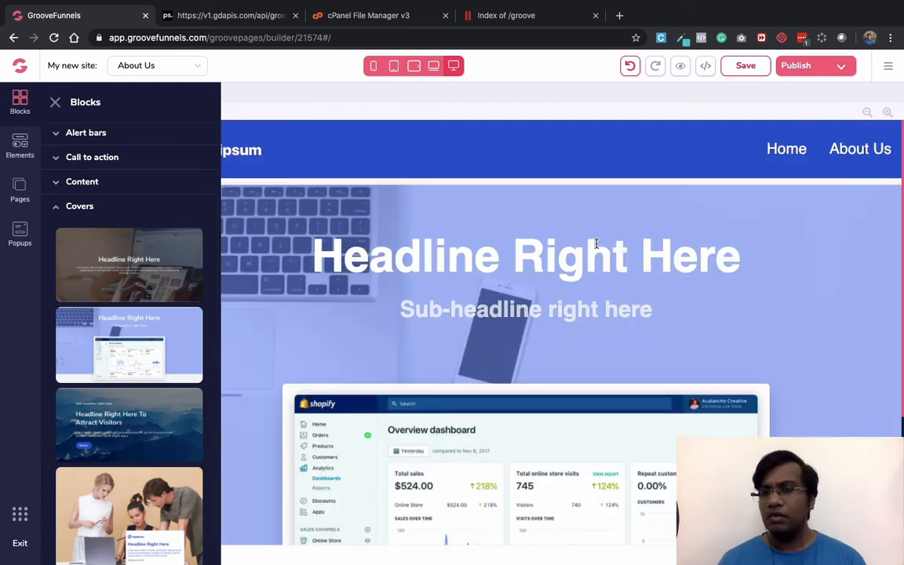
scroll(596, 244, down, 3)
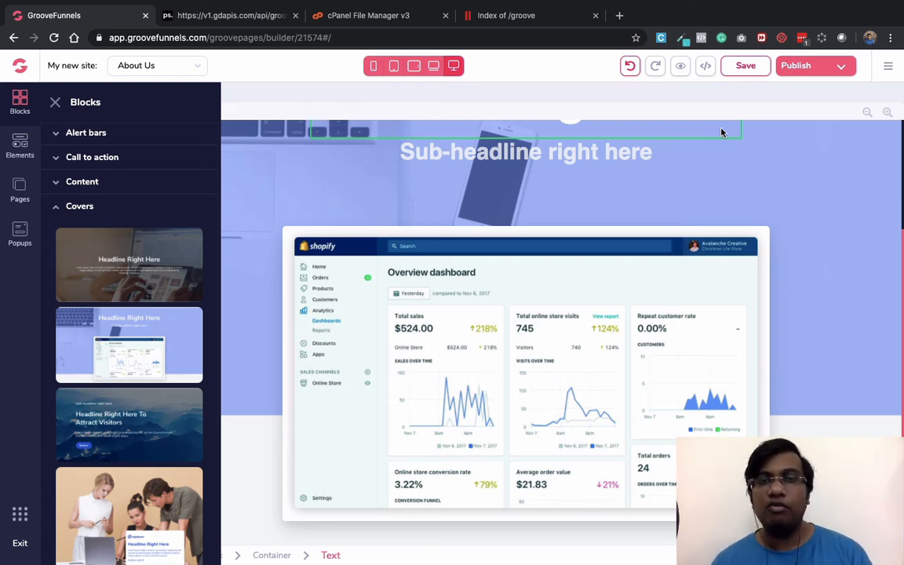
click(738, 67)
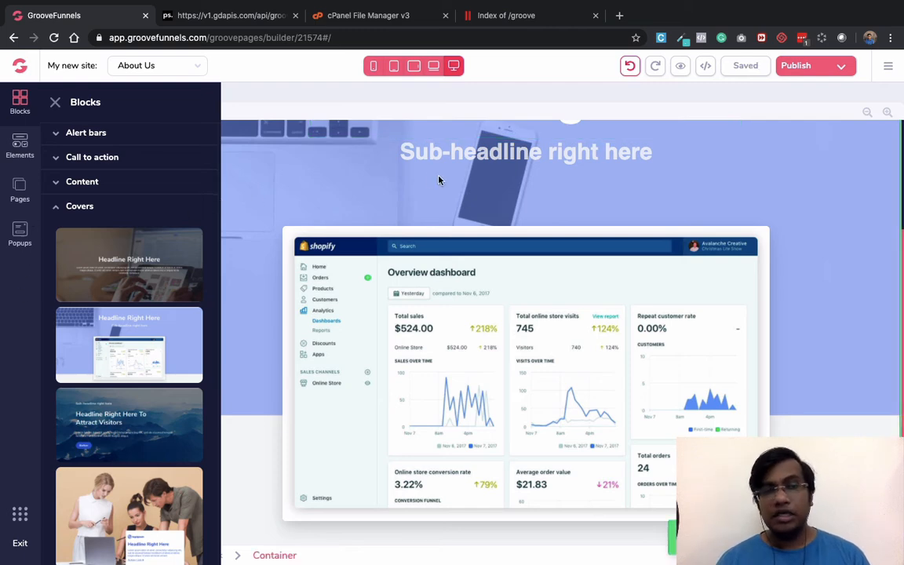
Create a new popup named Test Popup, keeping its type as Standard and its page as About Us.
click(17, 230)
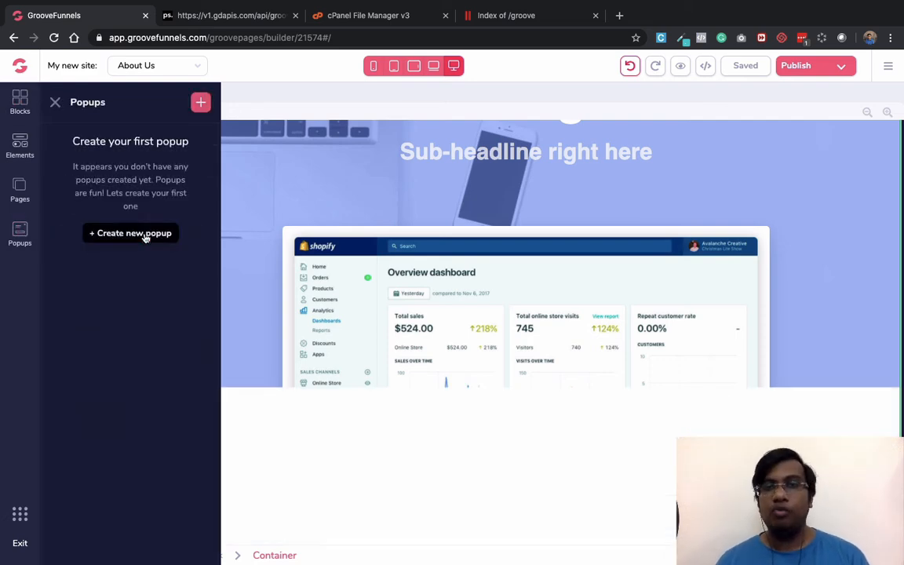
click(145, 234)
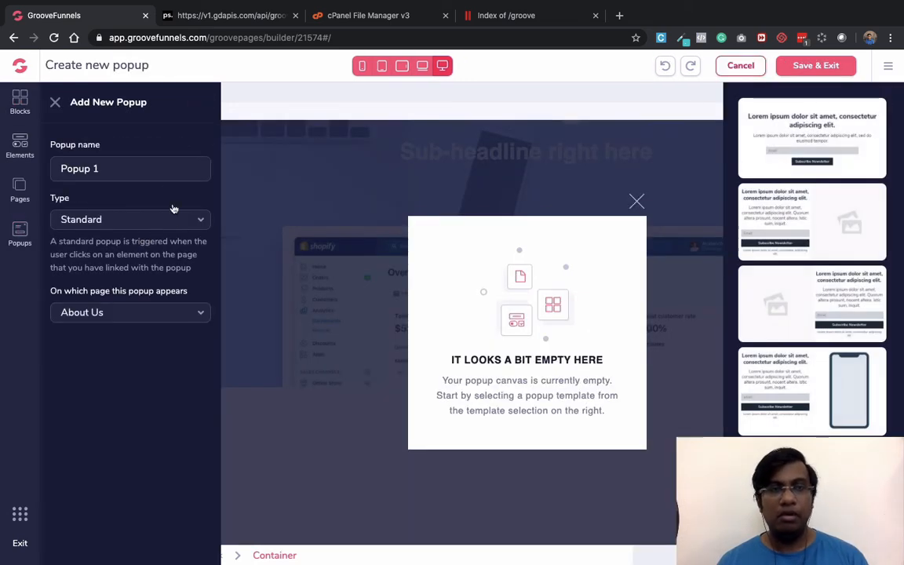
triple_click(142, 165)
text(Test)
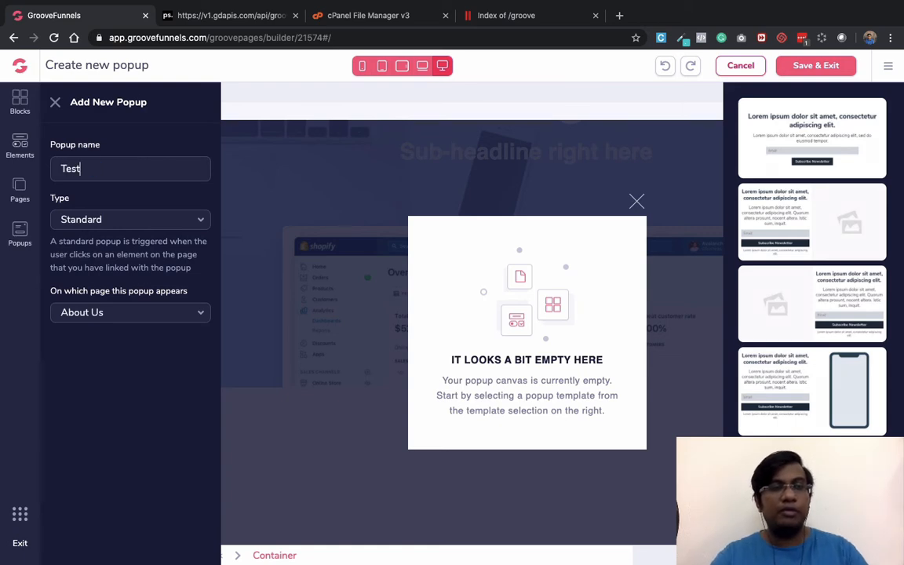
text( Popup)
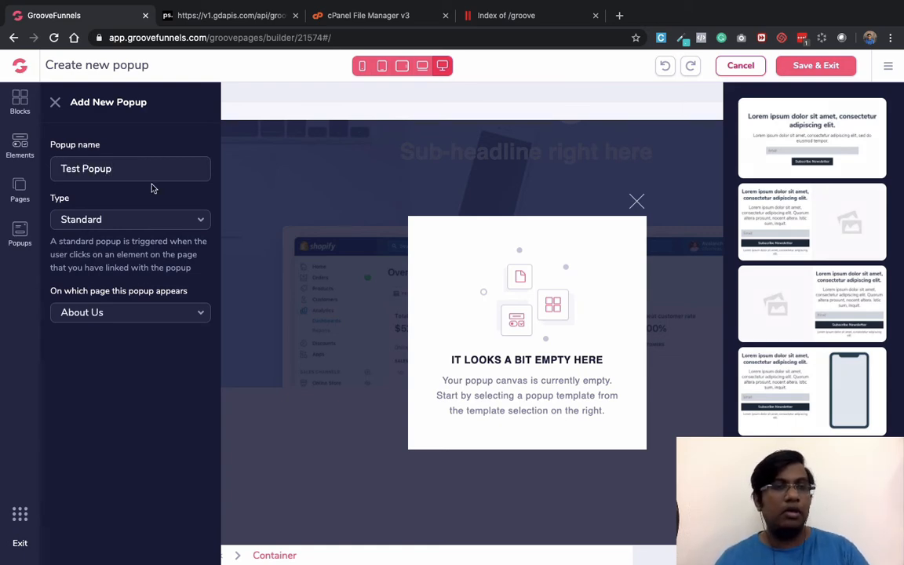
click(144, 215)
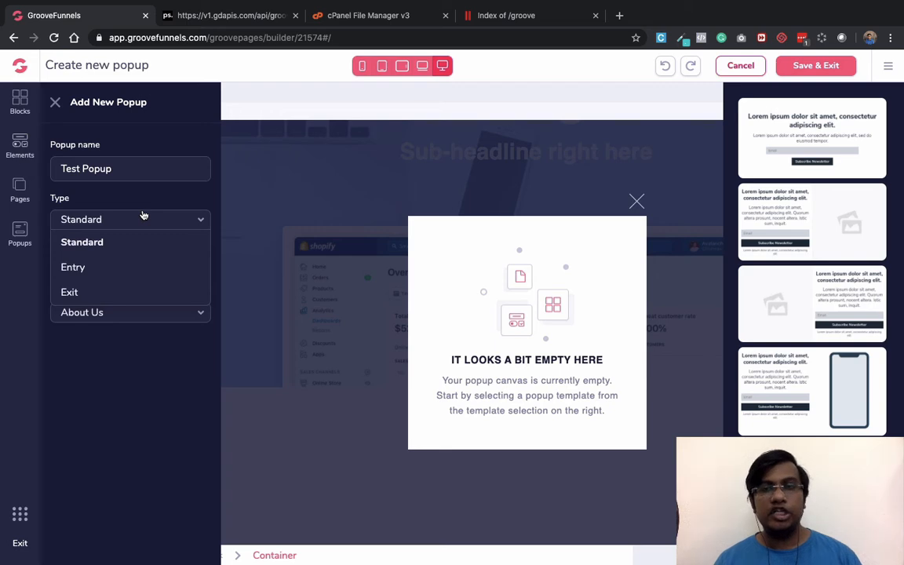
click(109, 370)
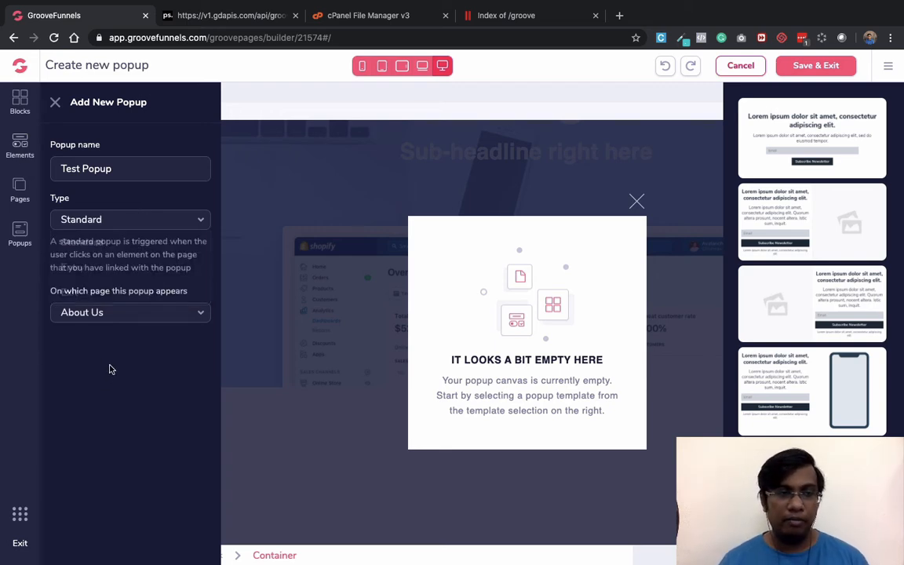
click(87, 318)
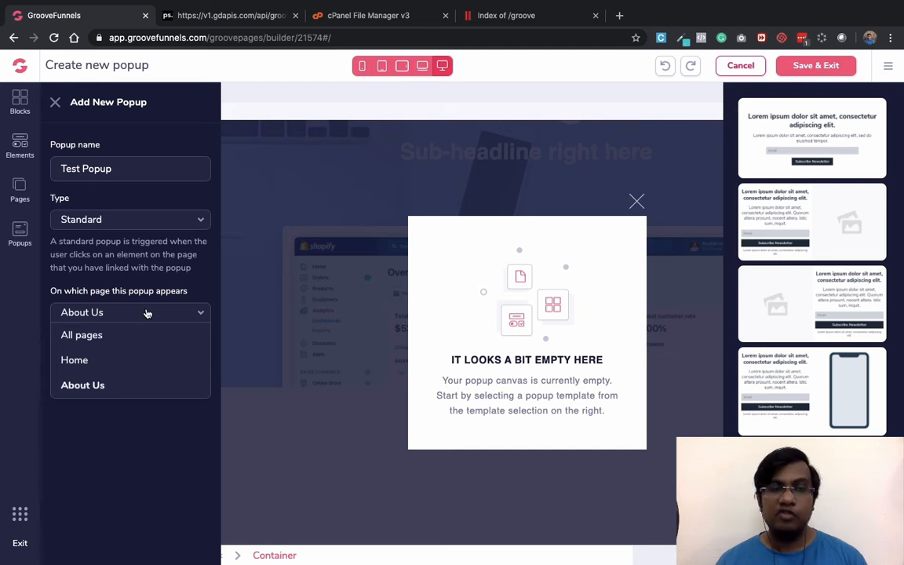
click(156, 394)
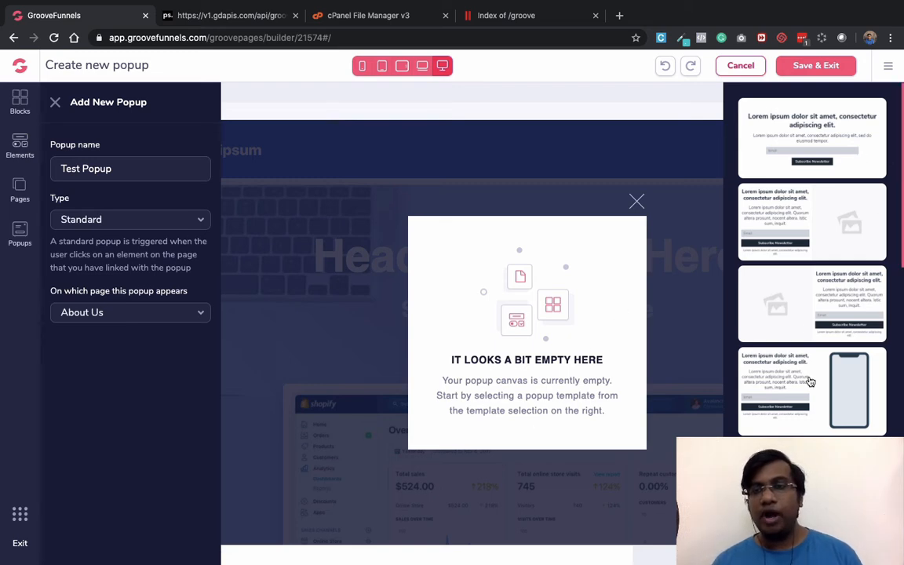
Place the newsletter template with an image left of the sign-up form in the popup, and inspect its image and text container.
scroll(807, 375, down, 2)
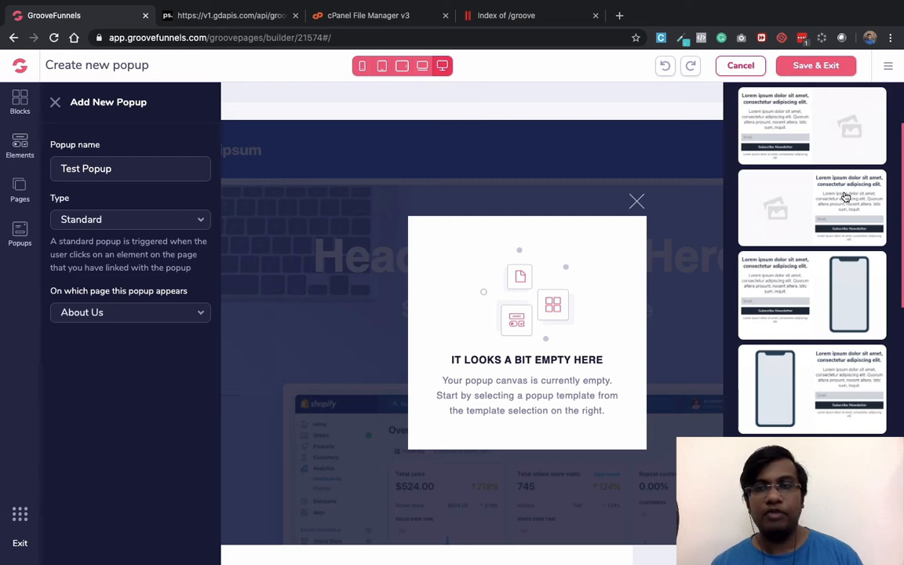
drag(845, 196, 543, 332)
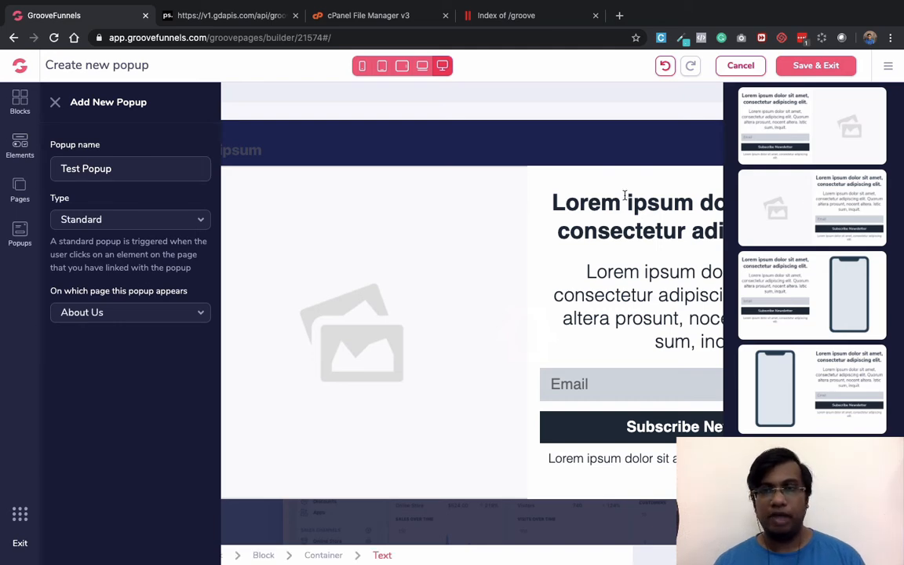
click(550, 260)
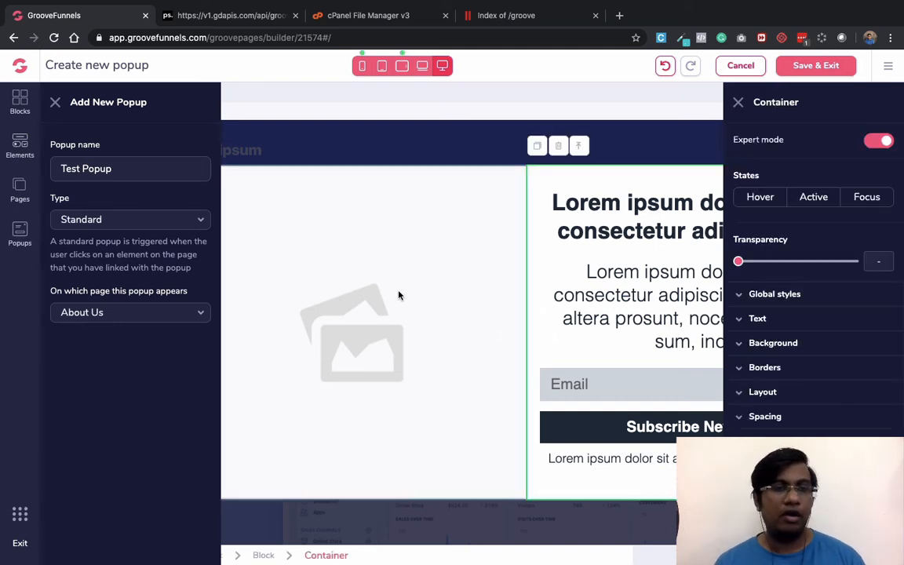
click(359, 261)
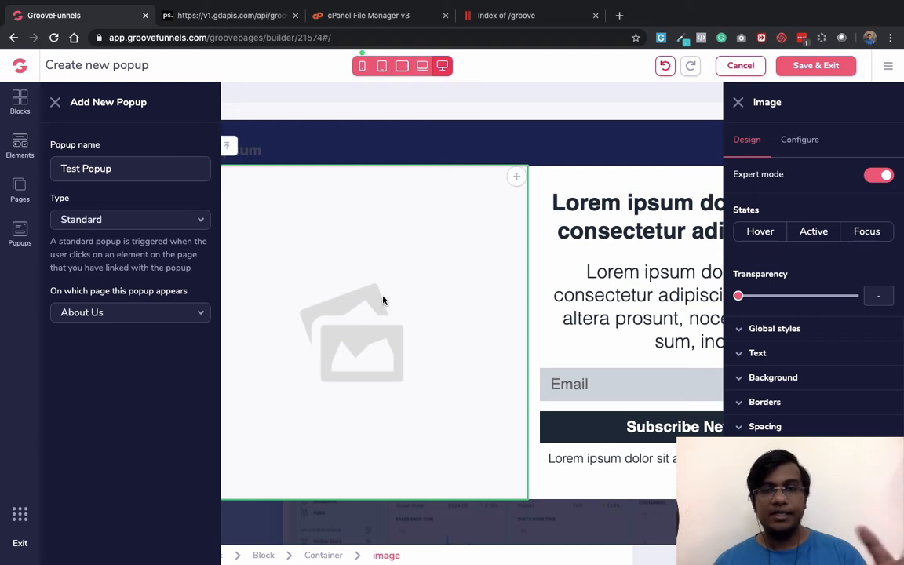
click(672, 250)
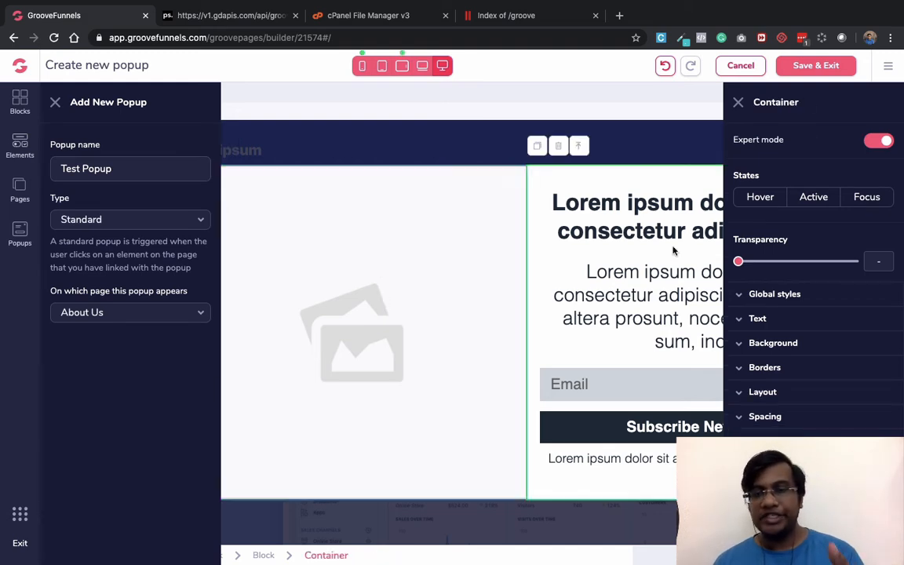
Examine the configuration and design settings of the popup's email input.
click(614, 384)
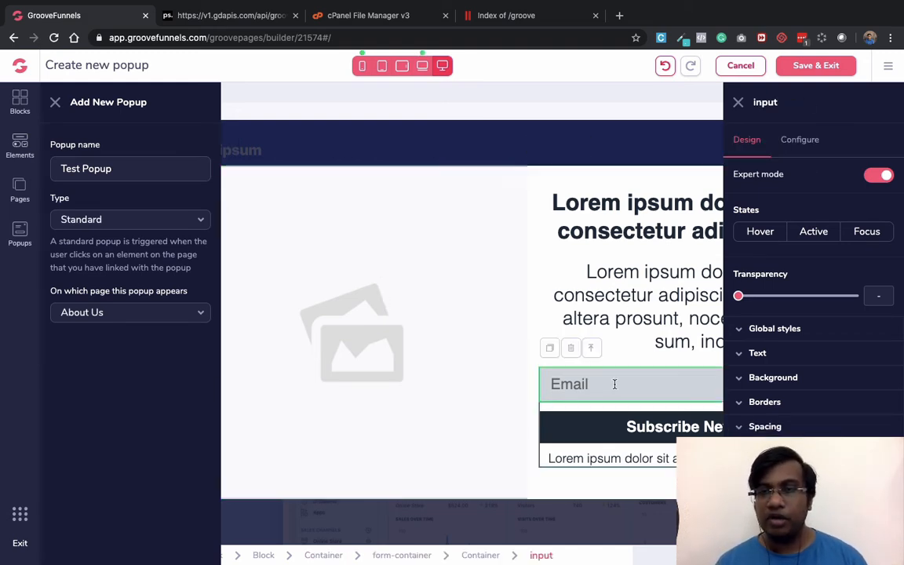
click(795, 147)
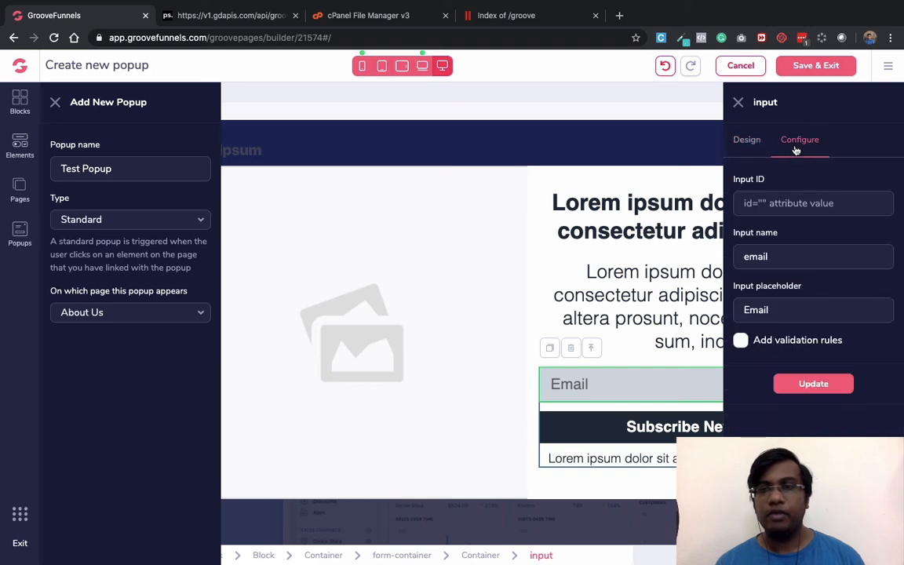
click(737, 142)
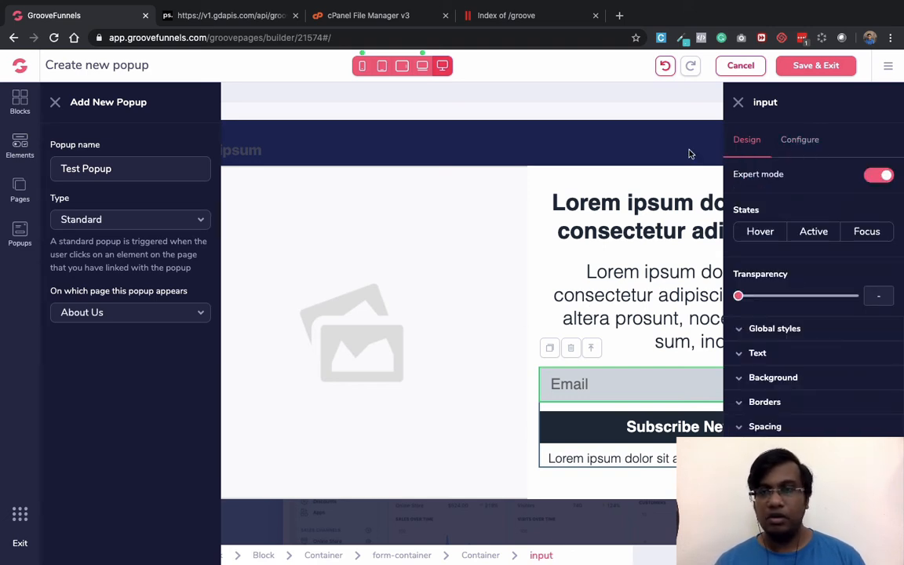
Save the Test Popup, return to the About Us page and save the page.
click(737, 102)
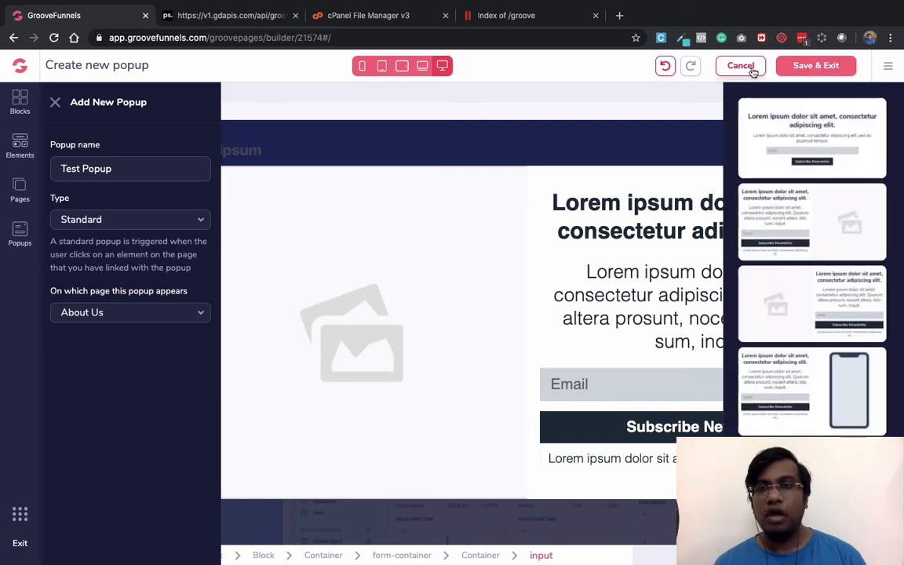
click(800, 67)
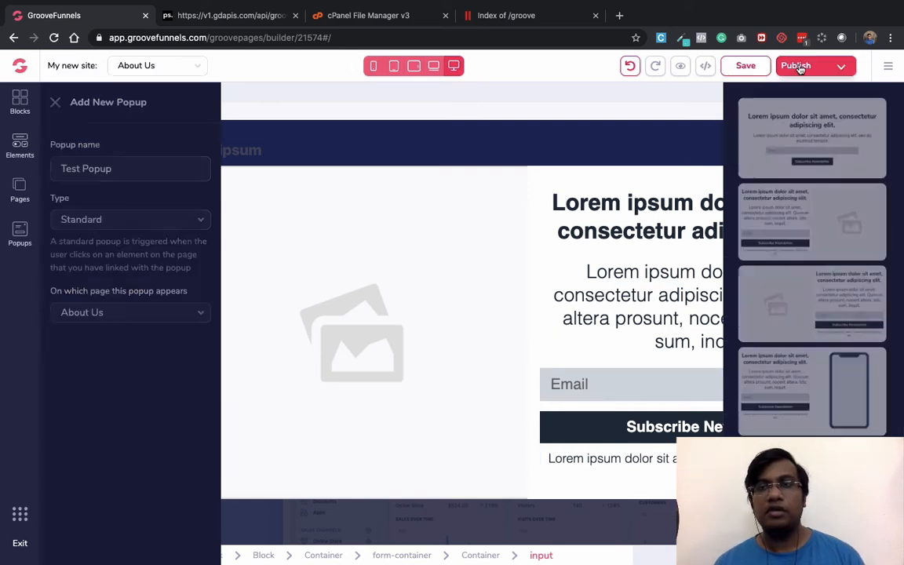
click(744, 67)
Add a solid button below the dashboard screenshot in the cover block.
scroll(363, 418, down, 3)
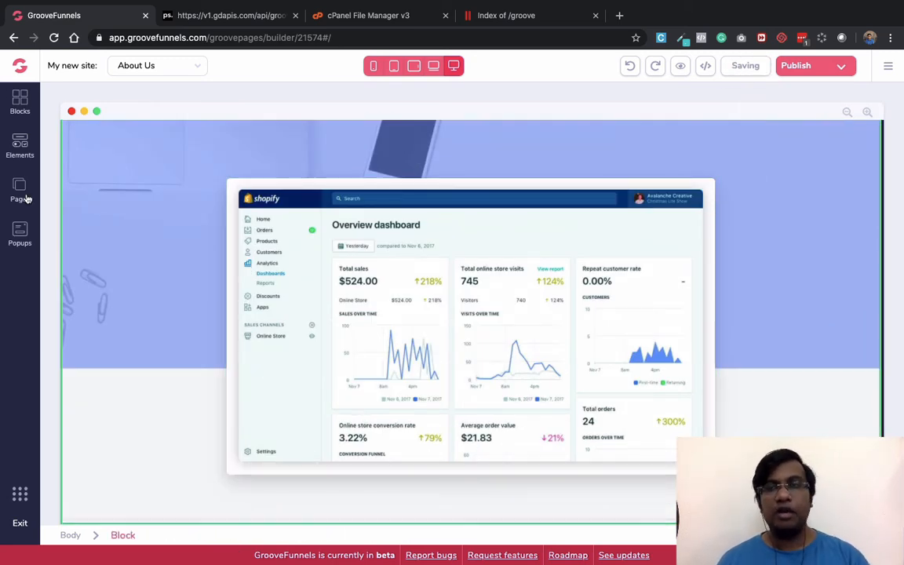
click(19, 143)
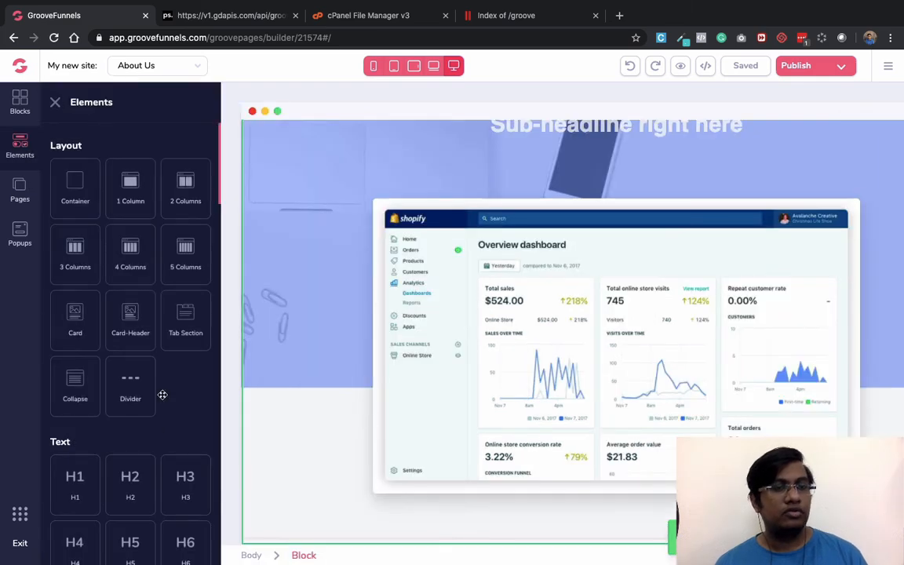
scroll(165, 427, down, 1)
scroll(165, 427, down, 5)
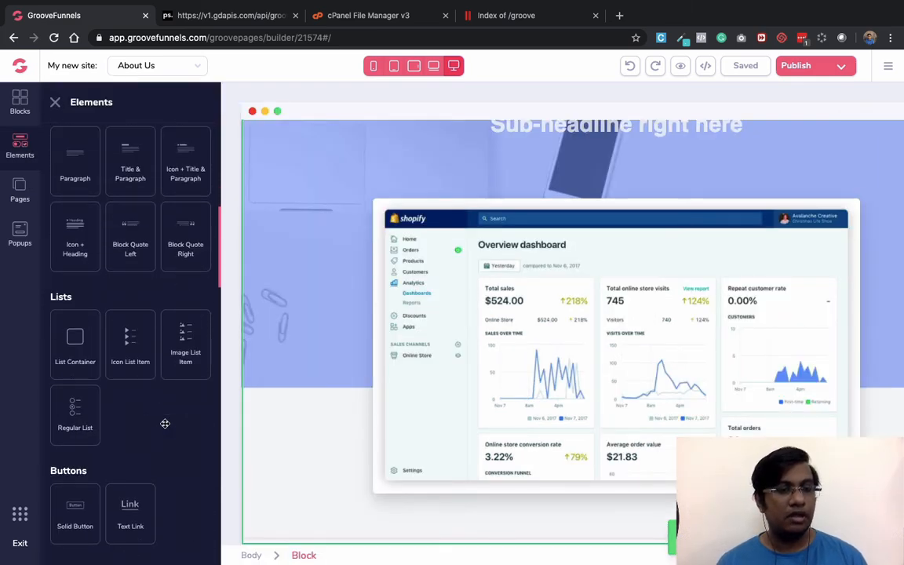
drag(80, 505, 635, 424)
Link the new button to the popup named Test Popup and apply the setting.
click(627, 461)
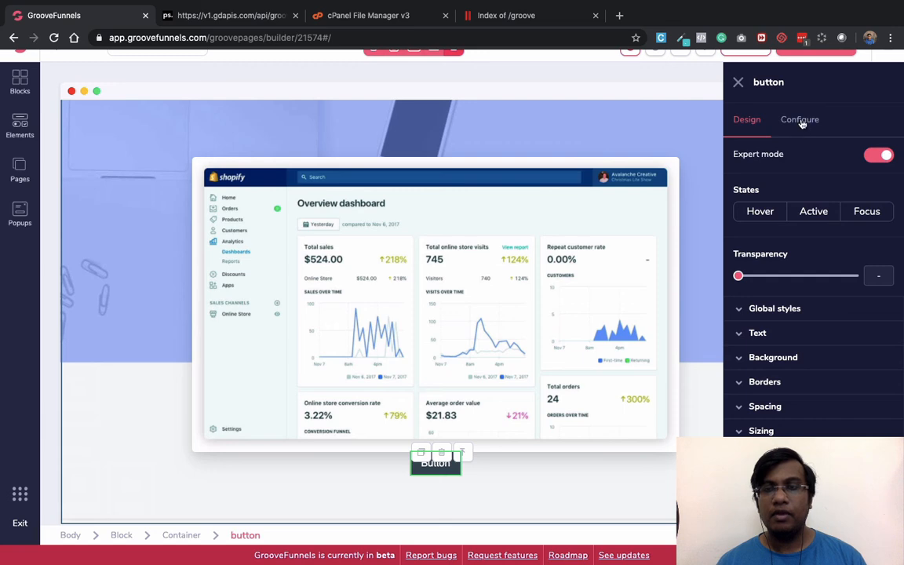
click(800, 119)
click(796, 237)
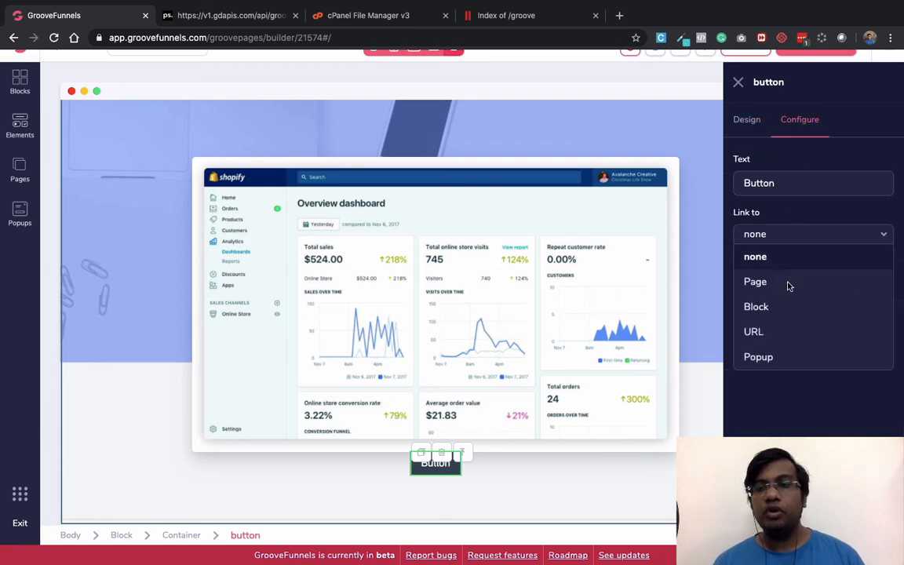
click(761, 358)
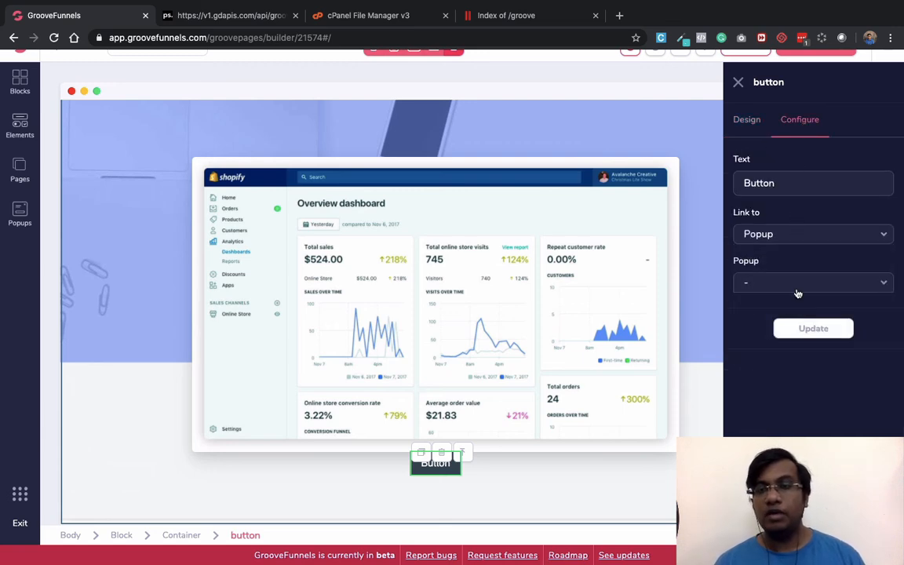
click(795, 284)
click(794, 305)
click(806, 328)
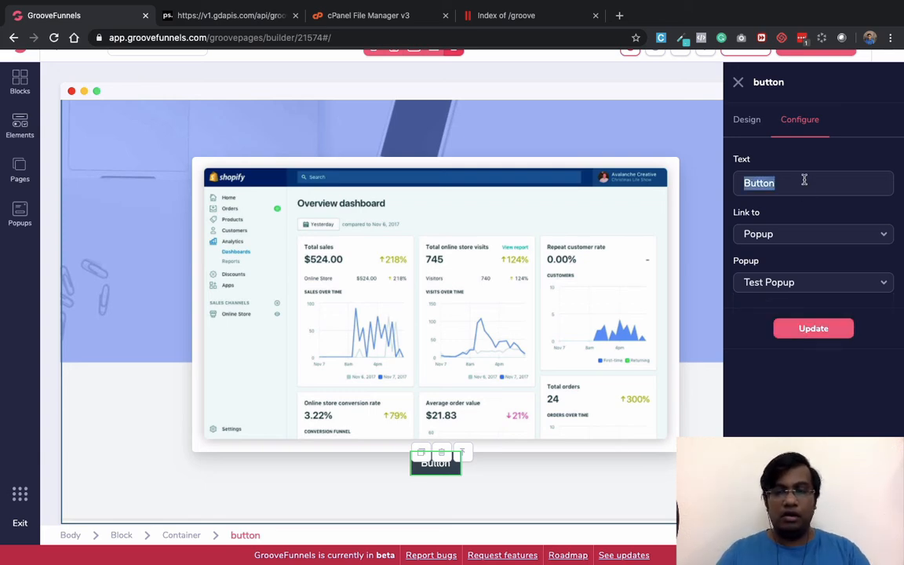
Change the button's text to Open Popup and apply it.
text(OPen)
key(BackSpace)
key(BackSpace)
key(BackSpace)
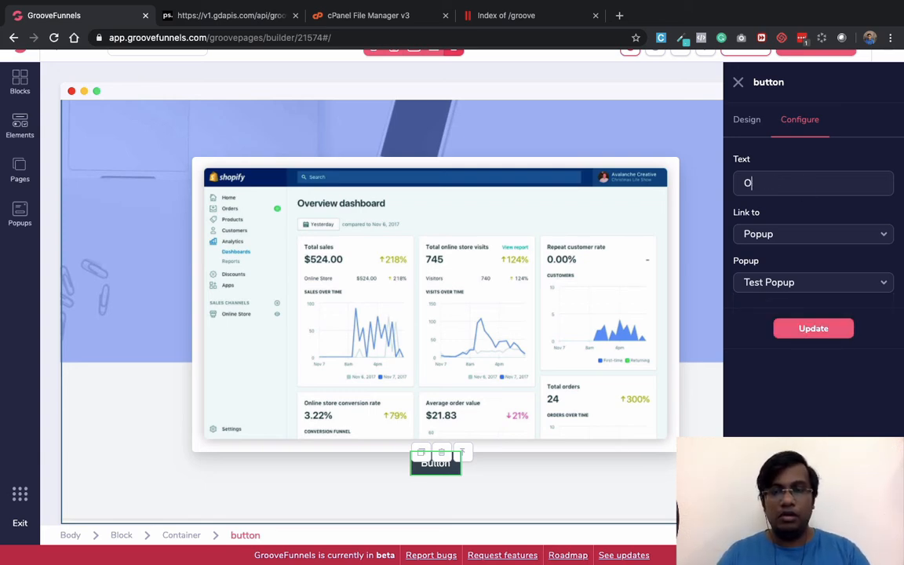
text(pen Popup)
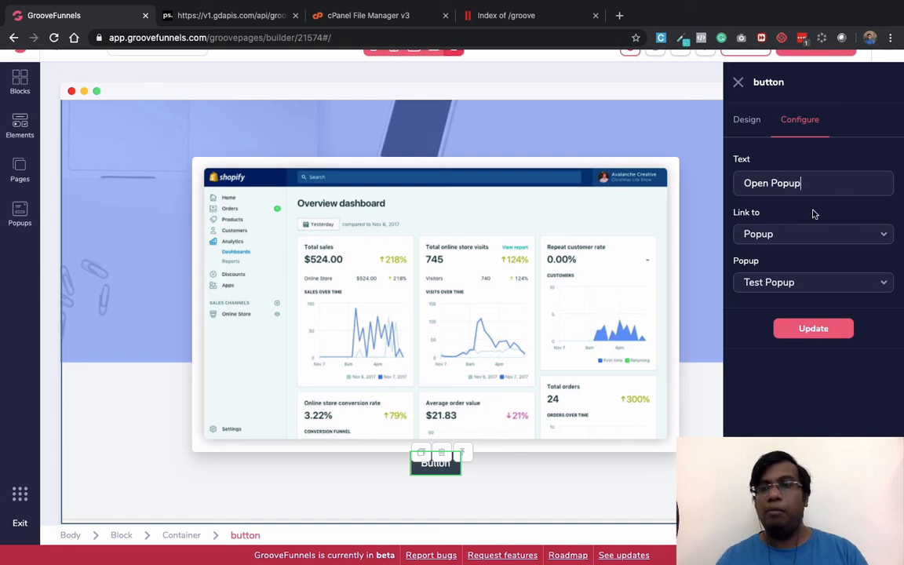
click(807, 336)
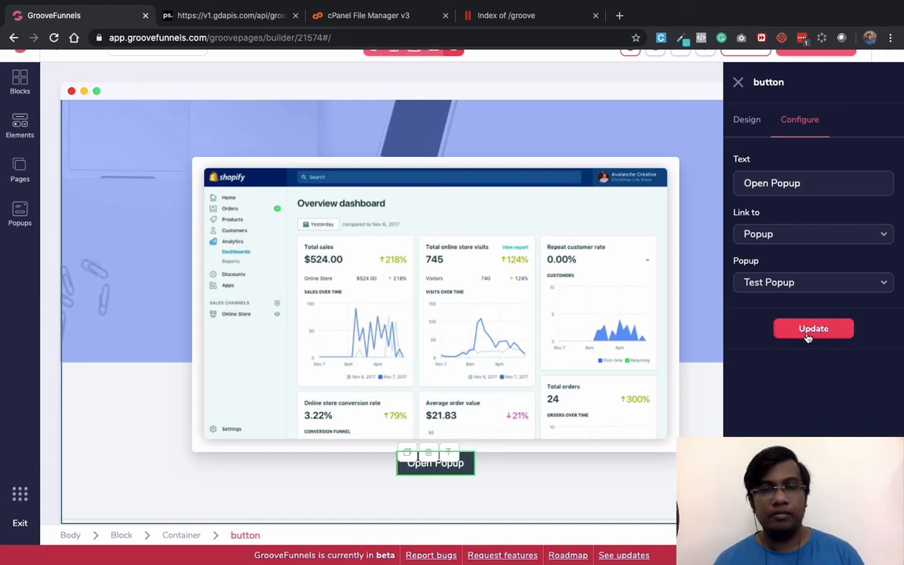
Set the Open Popup button's top margin to 3 and save the page.
click(748, 124)
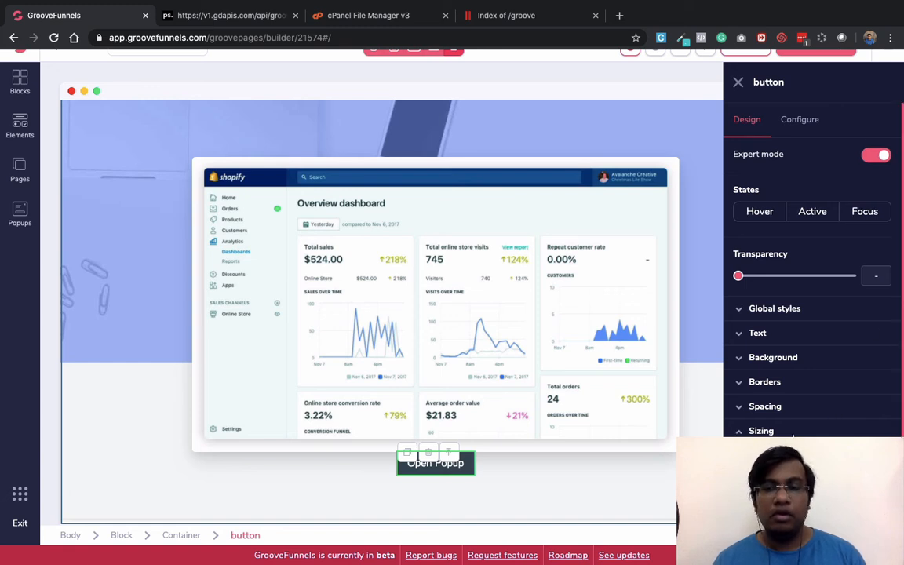
click(816, 401)
scroll(810, 392, down, 5)
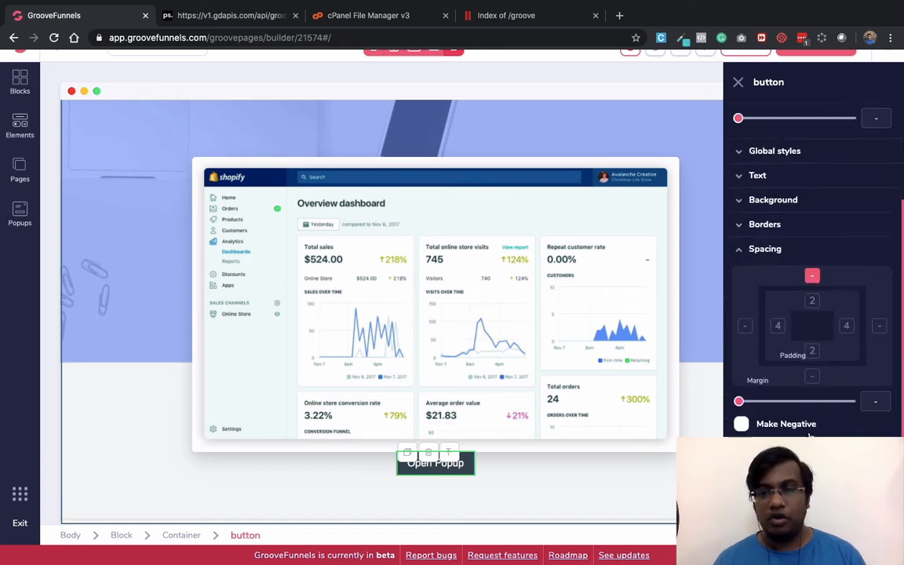
drag(735, 349, 762, 349)
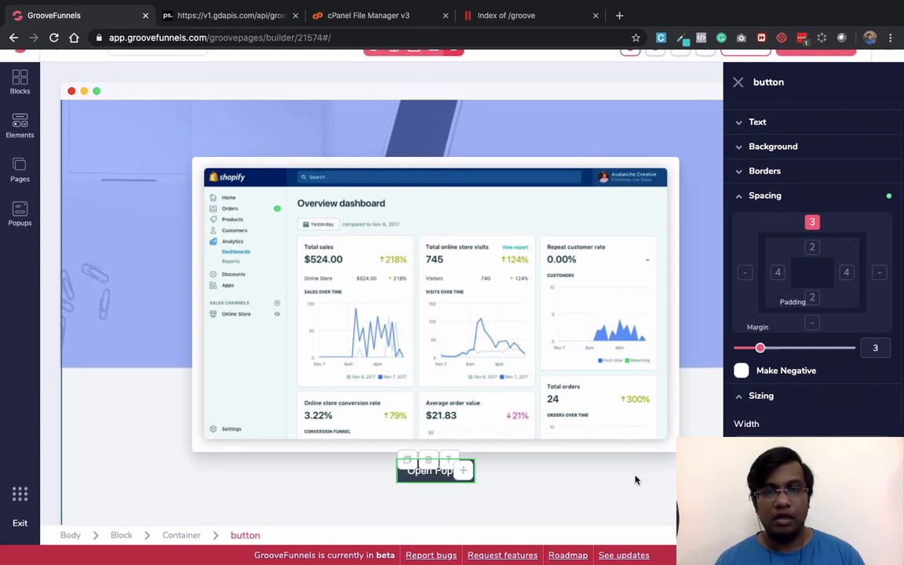
click(611, 506)
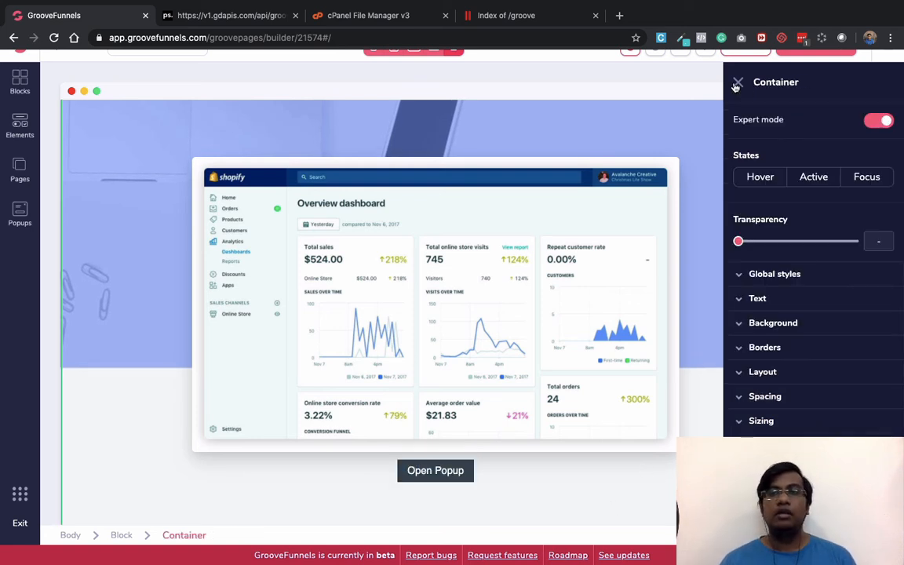
click(737, 82)
click(751, 66)
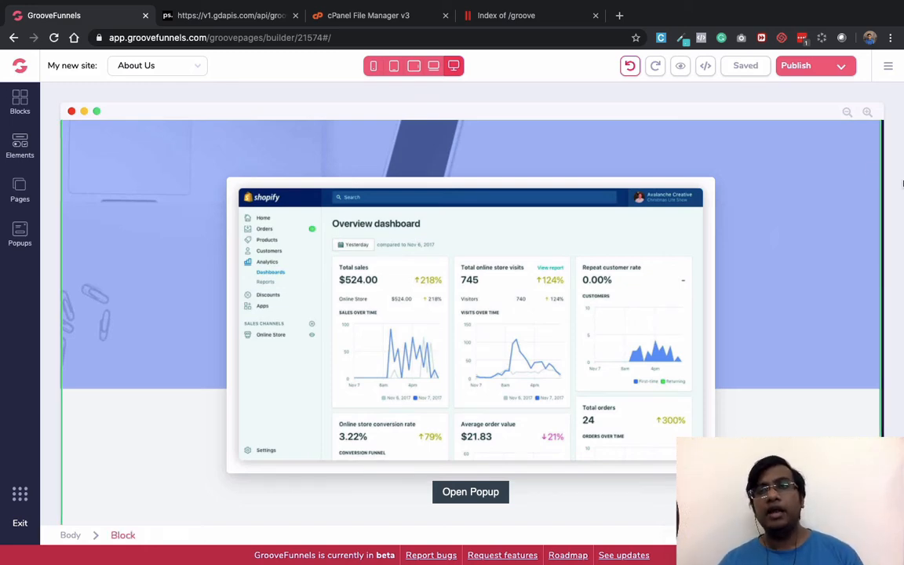
Enter Test site for YouTube video as the business or website name in the site settings.
click(888, 66)
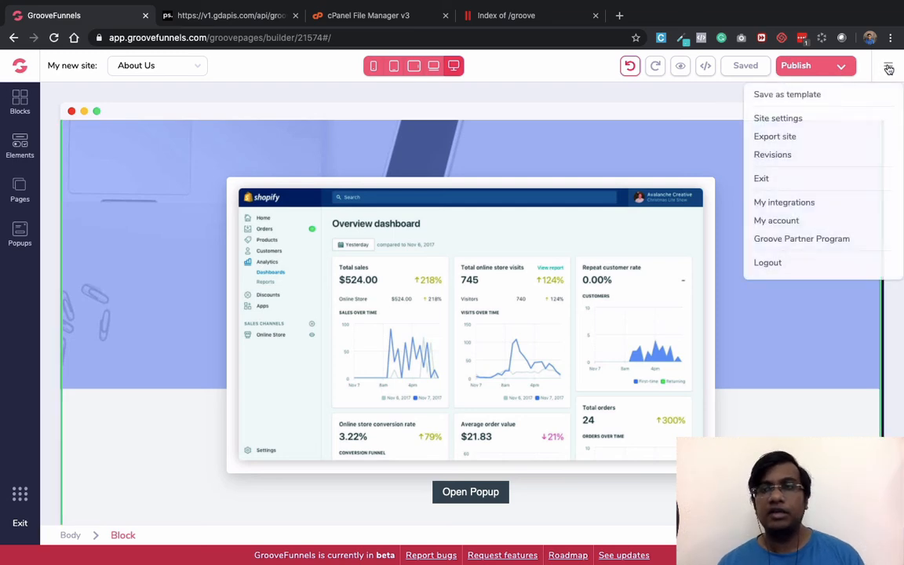
click(799, 120)
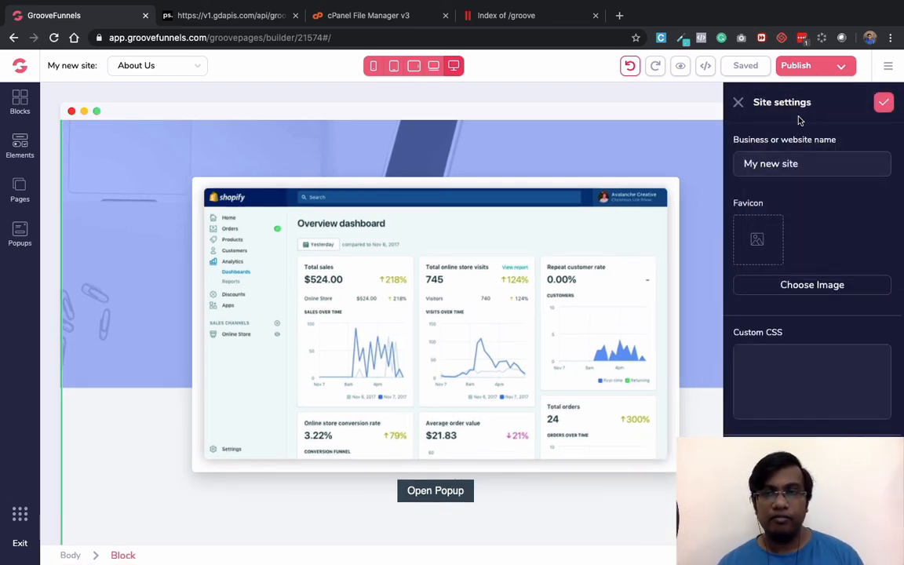
triple_click(798, 163)
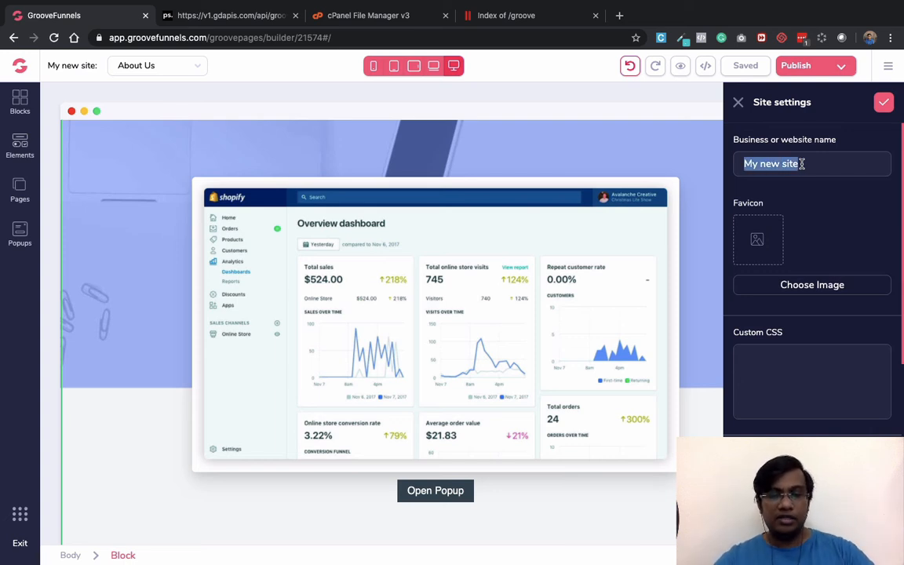
text(Test site)
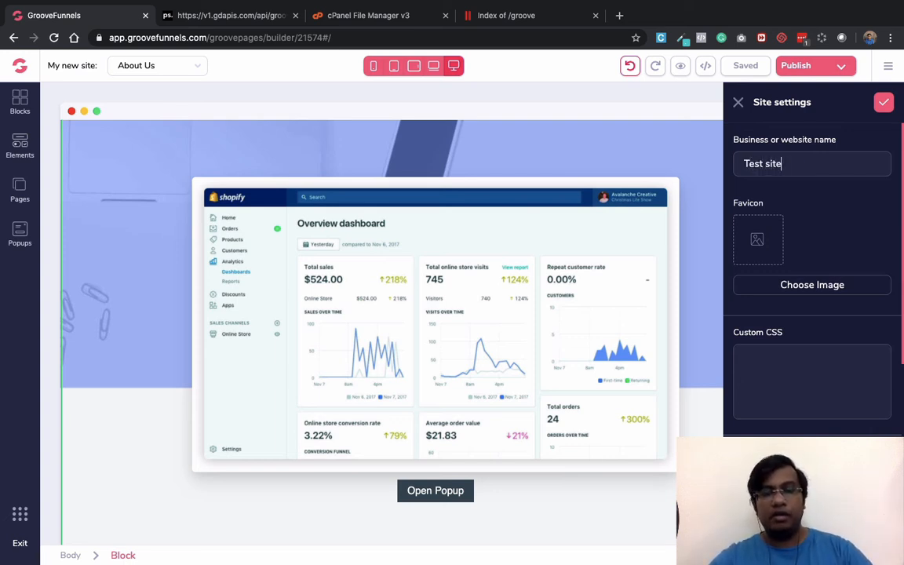
text( for Yout)
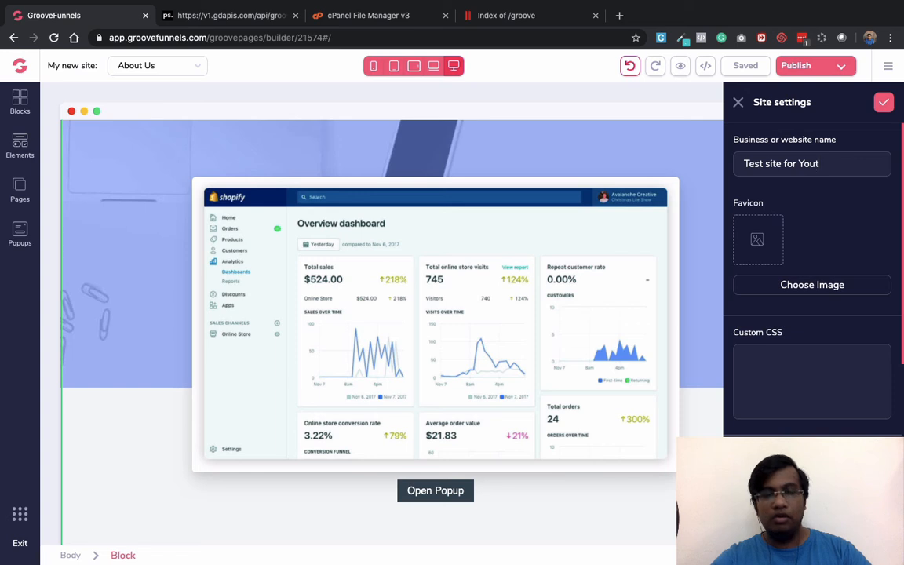
text(Tuve)
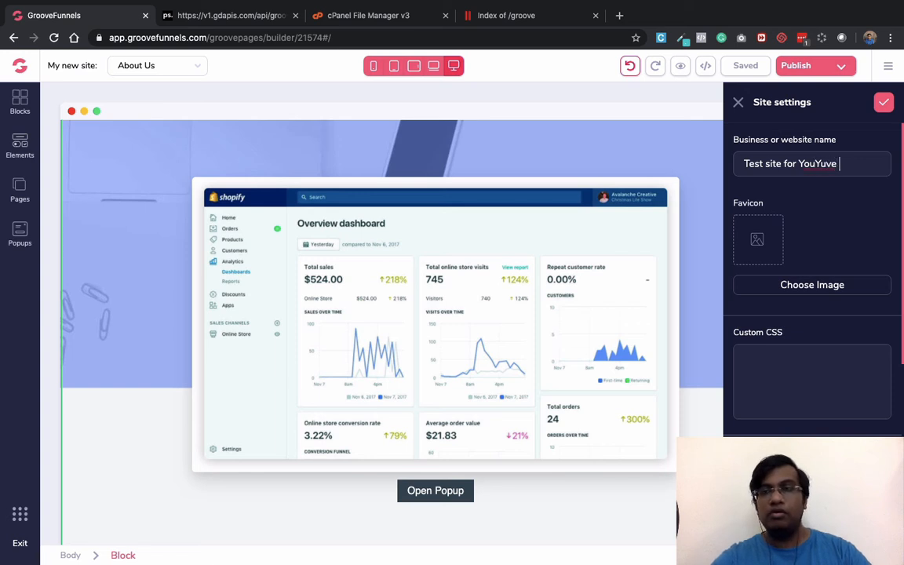
key(BackSpace)
key(BackSpace)
text(be)
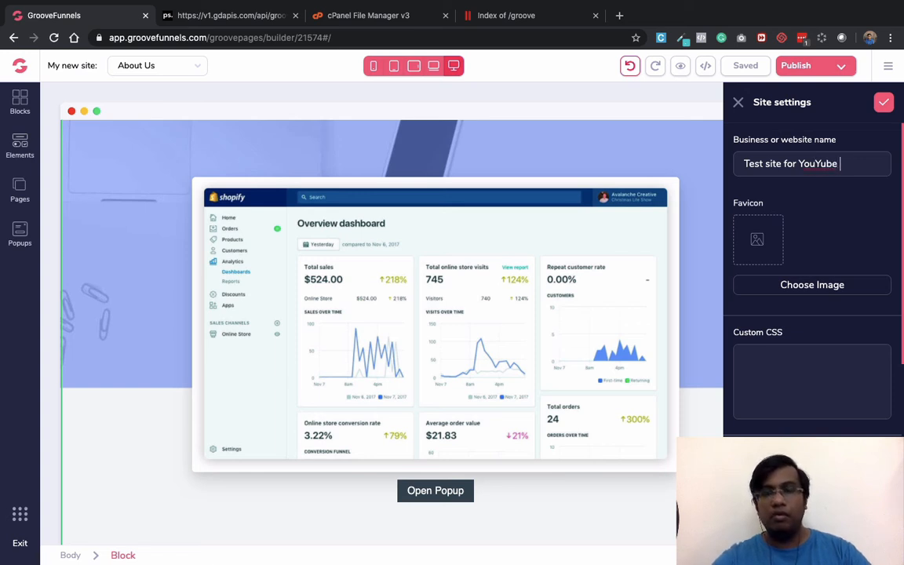
key(BackSpace)
key(BackSpace)
key(BackSpace)
key(BackSpace)
text(Tube video)
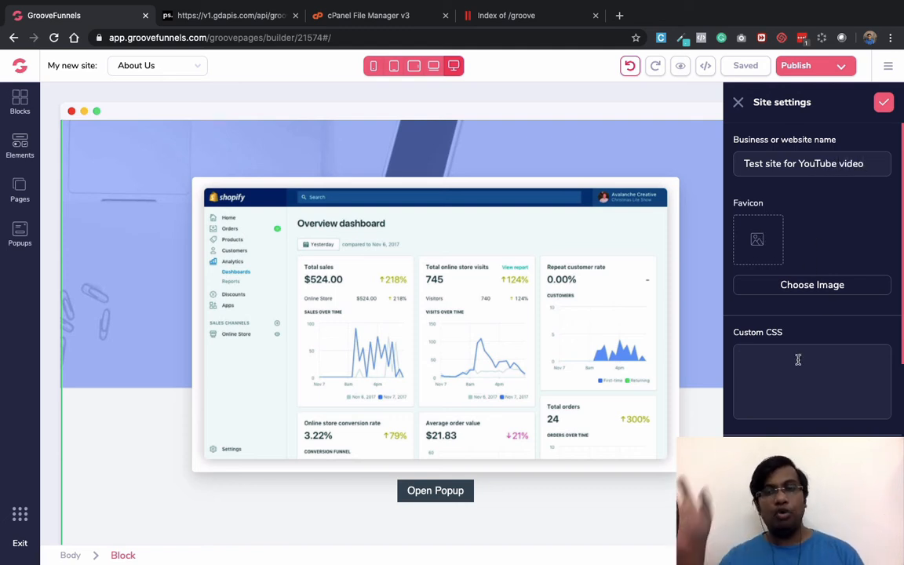
Review the custom CSS and code include fields, and apply the site settings.
scroll(798, 359, down, 3)
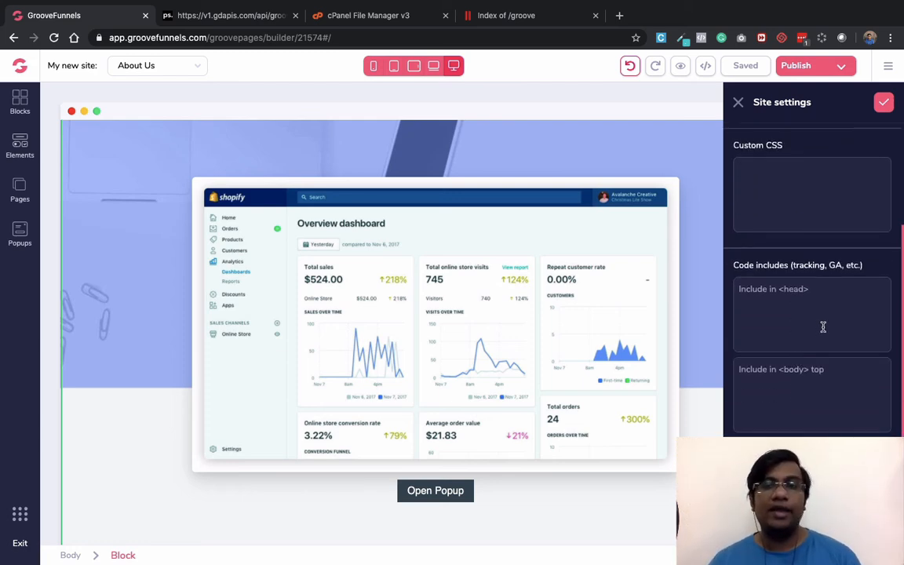
scroll(823, 326, down, 1)
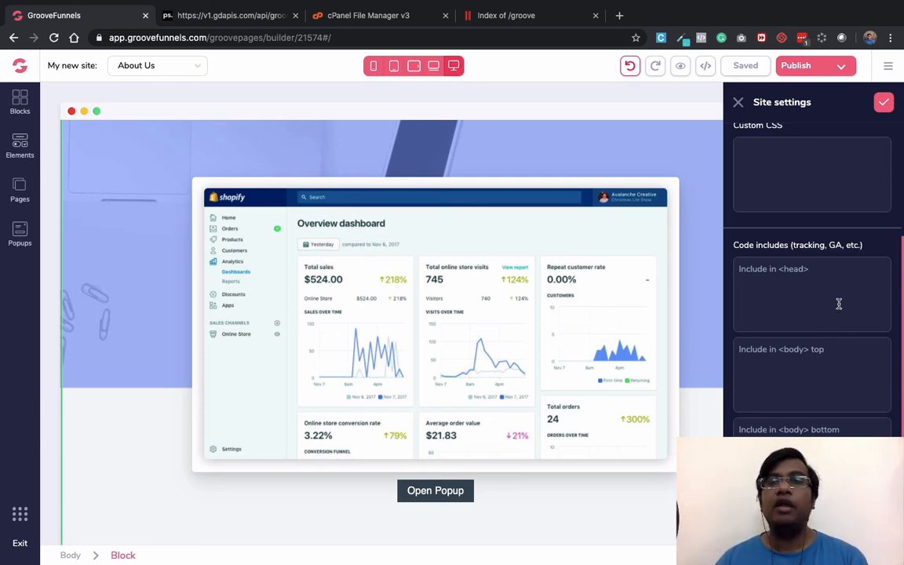
click(883, 100)
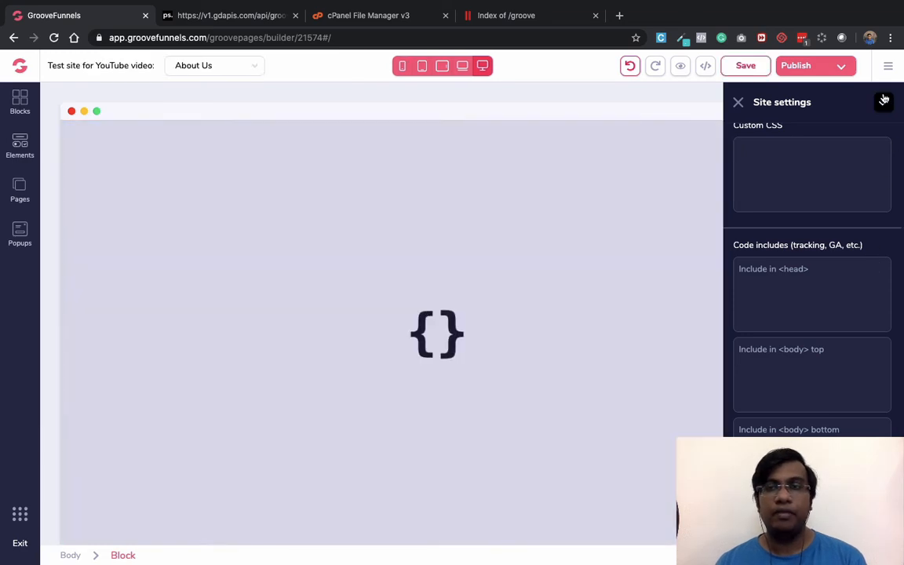
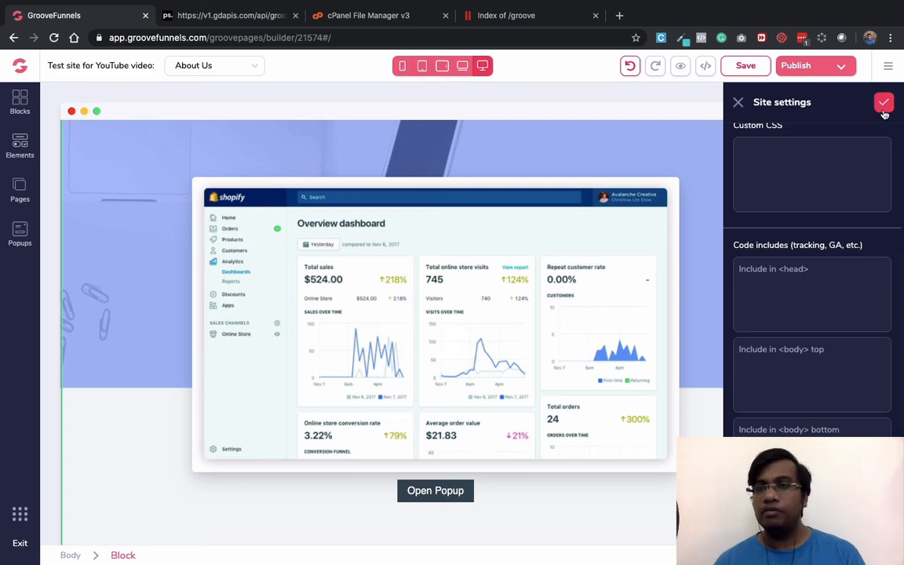
click(883, 108)
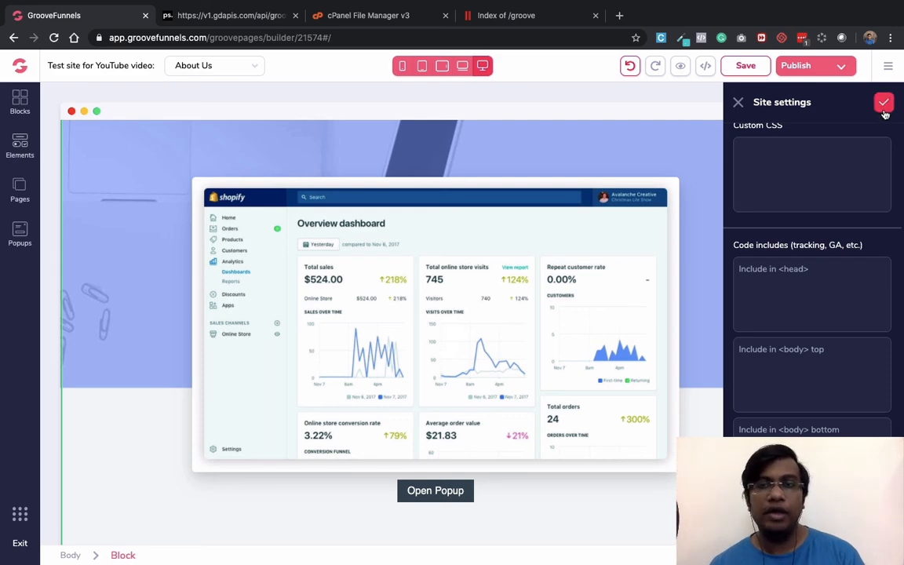
click(877, 109)
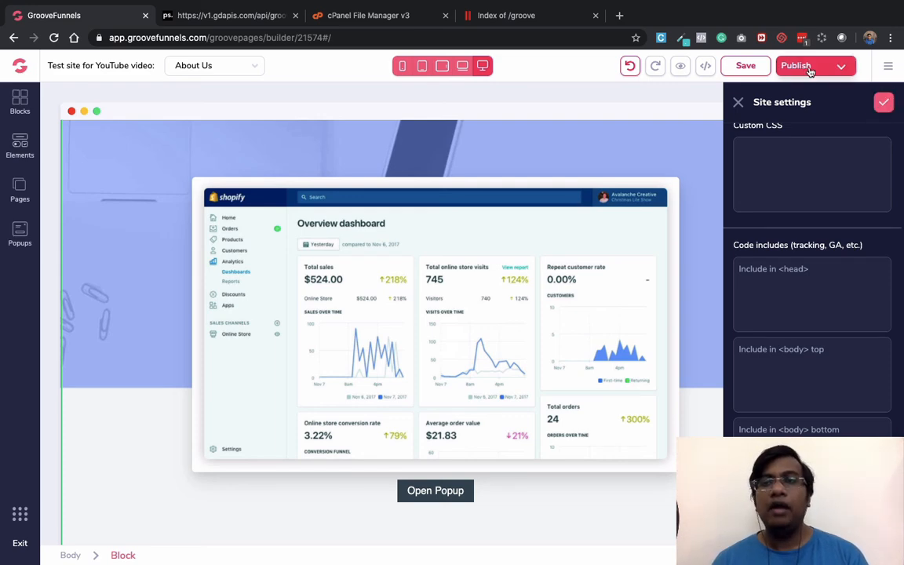
Open the publish settings, enable publishing on your own domain and enter mydomain.com as the domain.
click(806, 69)
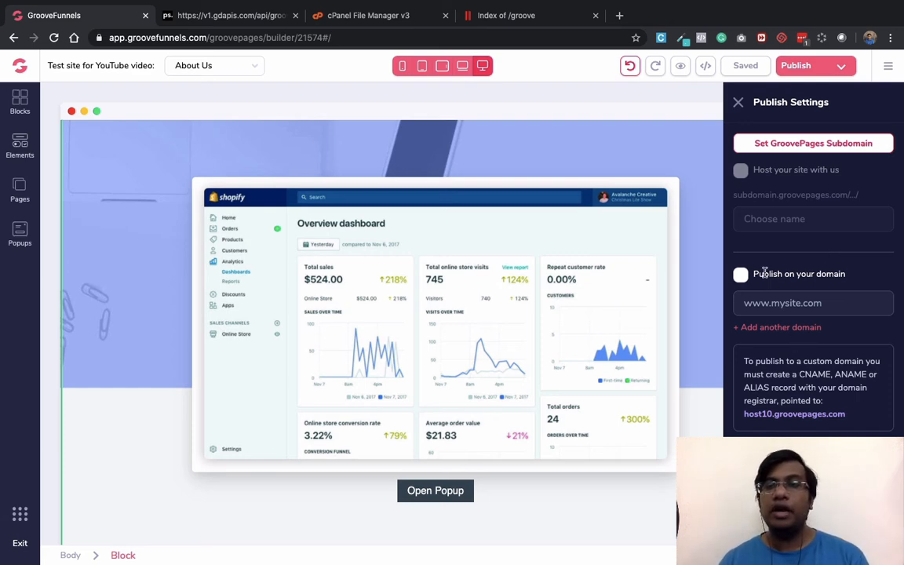
click(740, 276)
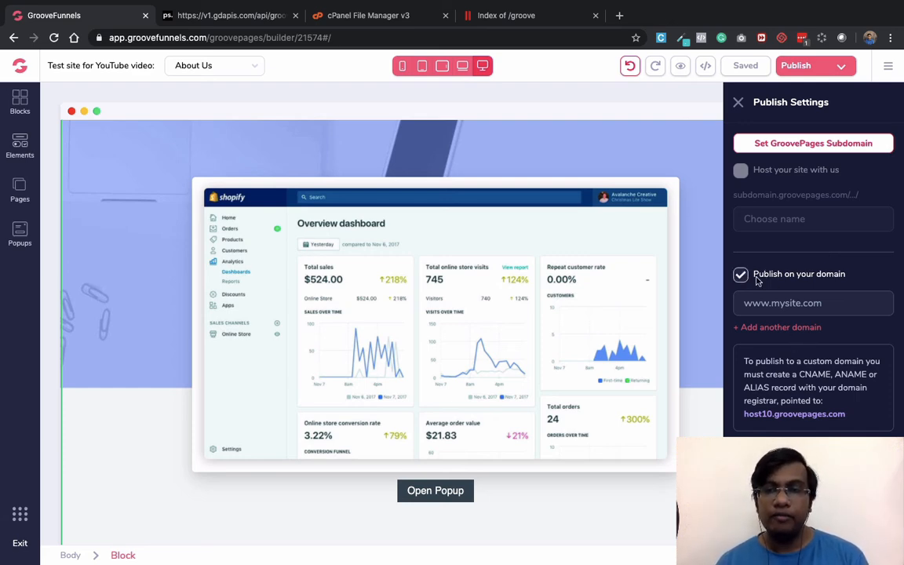
click(777, 300)
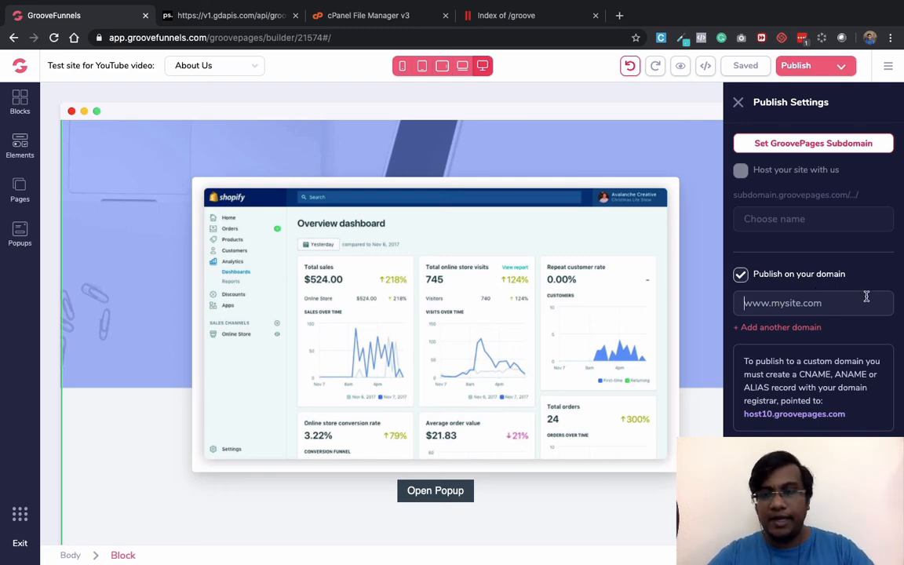
text(mydo)
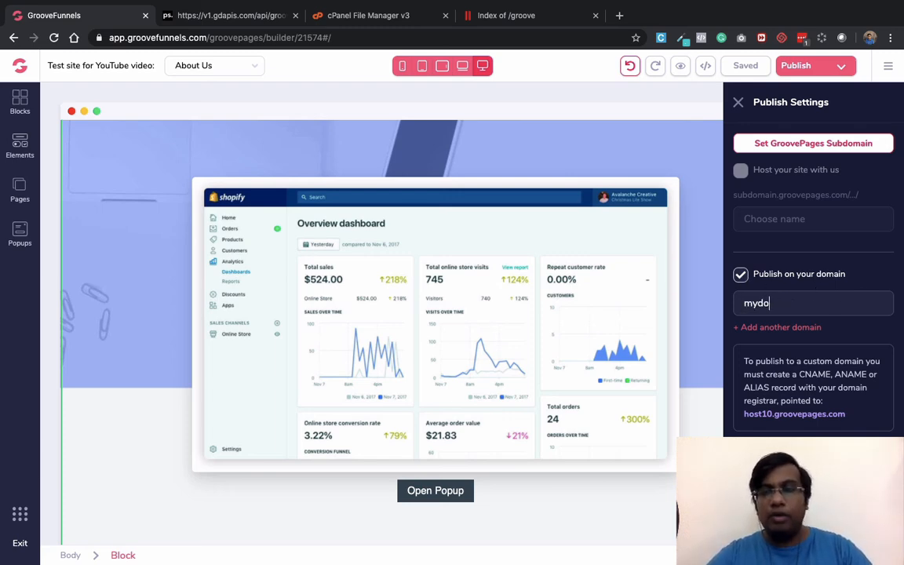
text(main.com)
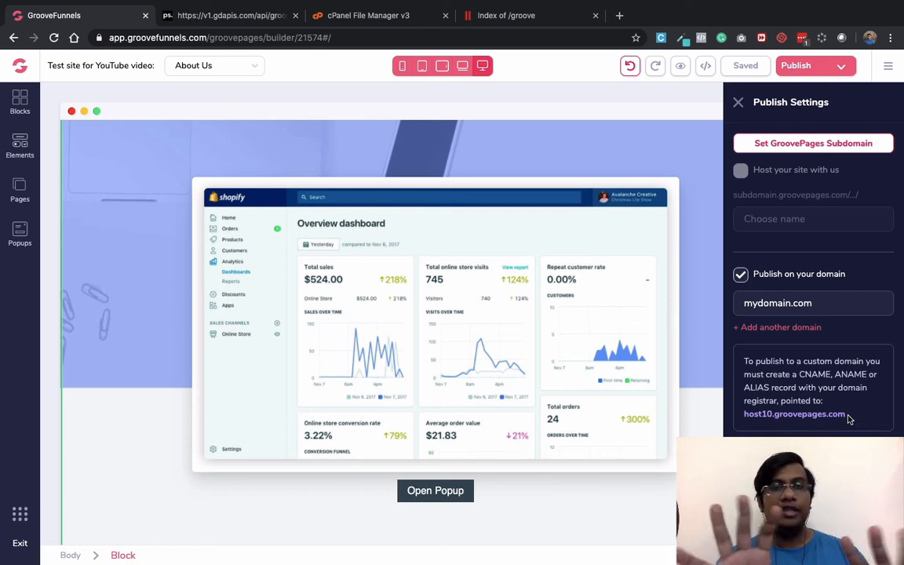
Clear the custom domain entry and close the publish settings.
key(BackSpace)
key(BackSpace)
key(BackSpace)
key(BackSpace)
key(BackSpace)
key(BackSpace)
key(BackSpace)
key(BackSpace)
key(BackSpace)
key(BackSpace)
key(BackSpace)
key(BackSpace)
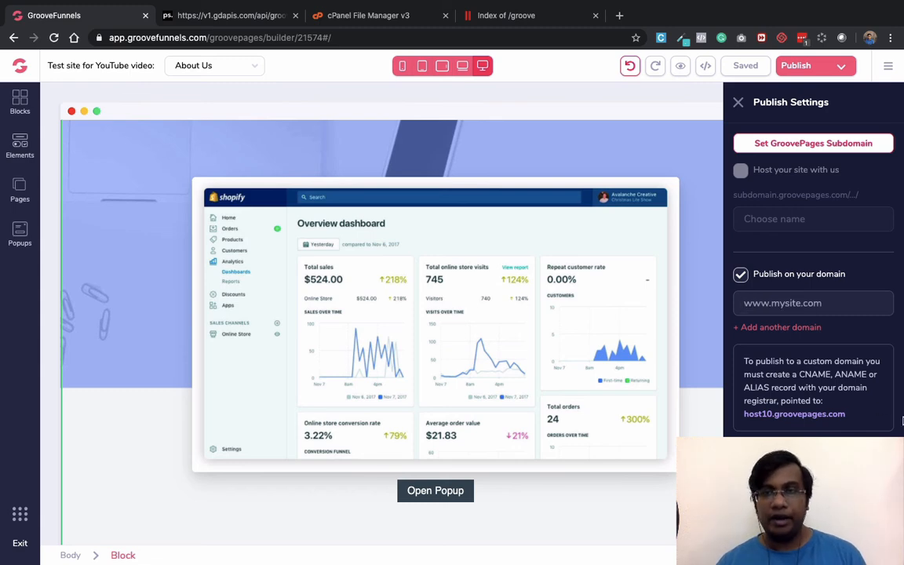
click(795, 65)
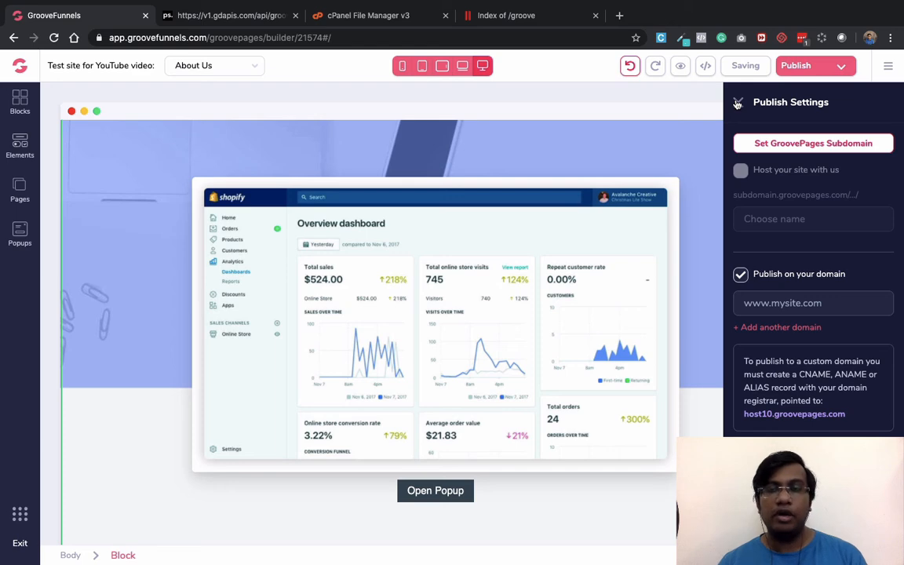
click(738, 103)
Export the site as a zip download.
click(820, 67)
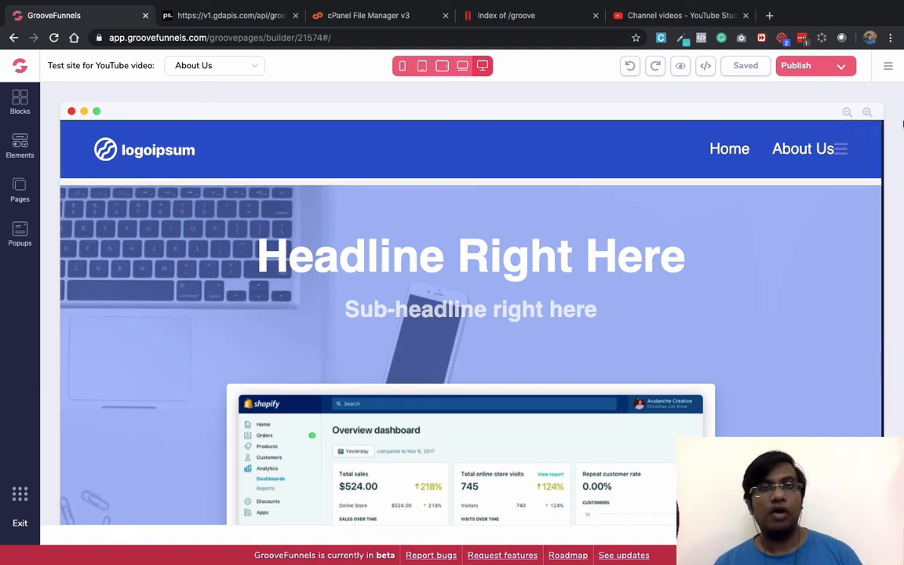
click(886, 67)
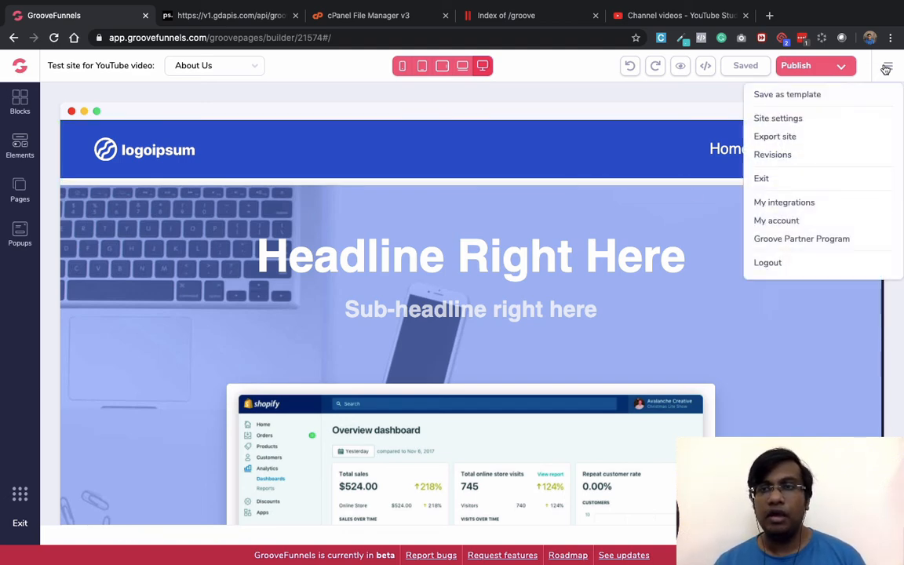
click(794, 138)
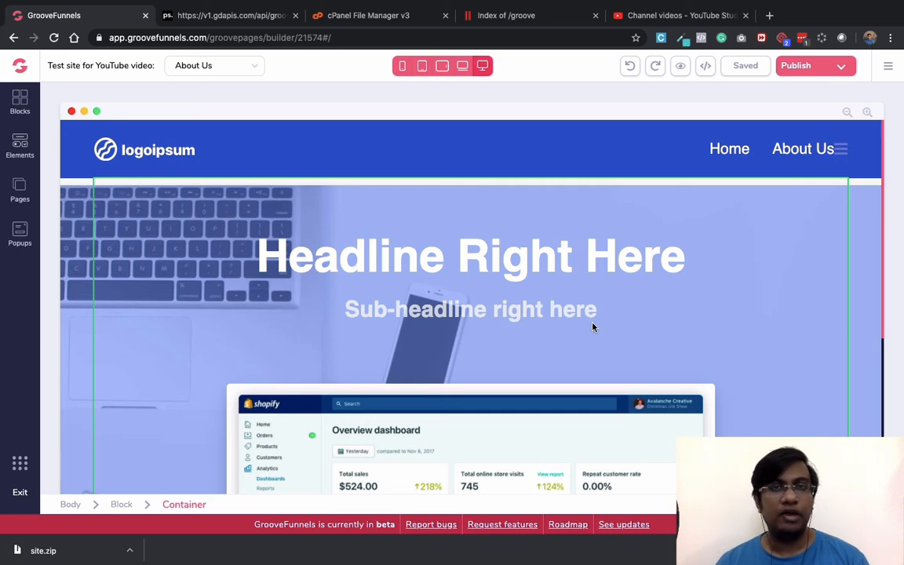
Switch to cPanel File Manager and upload site.zip from Downloads into public_html/groove.
click(509, 17)
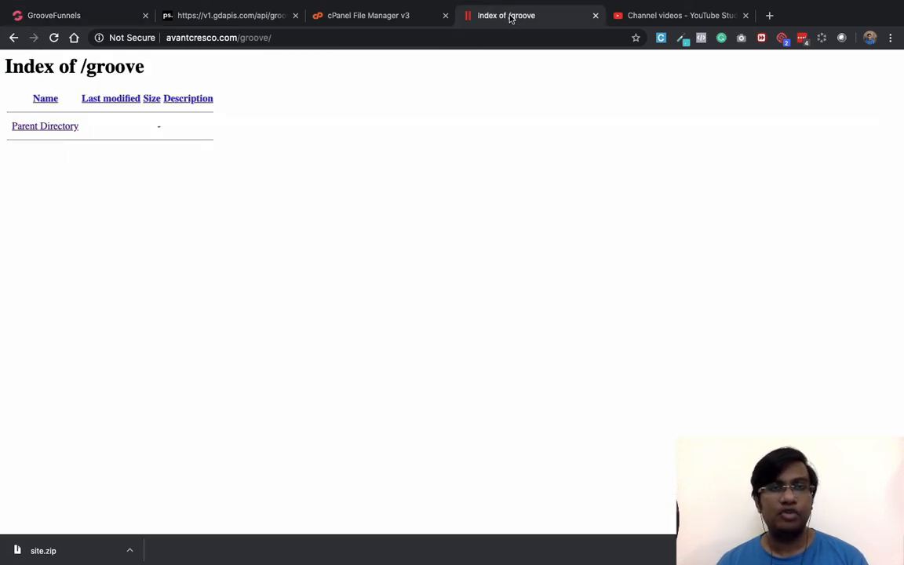
click(364, 16)
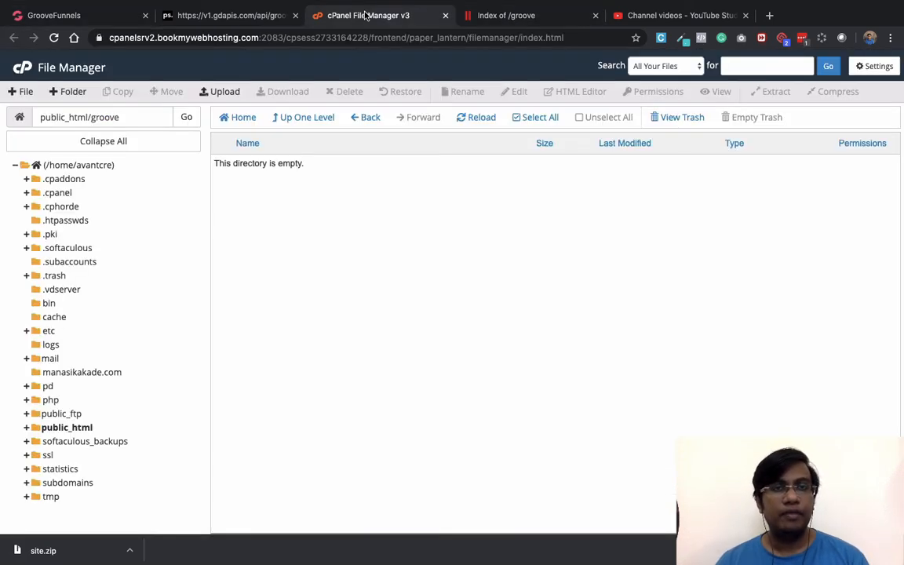
click(210, 94)
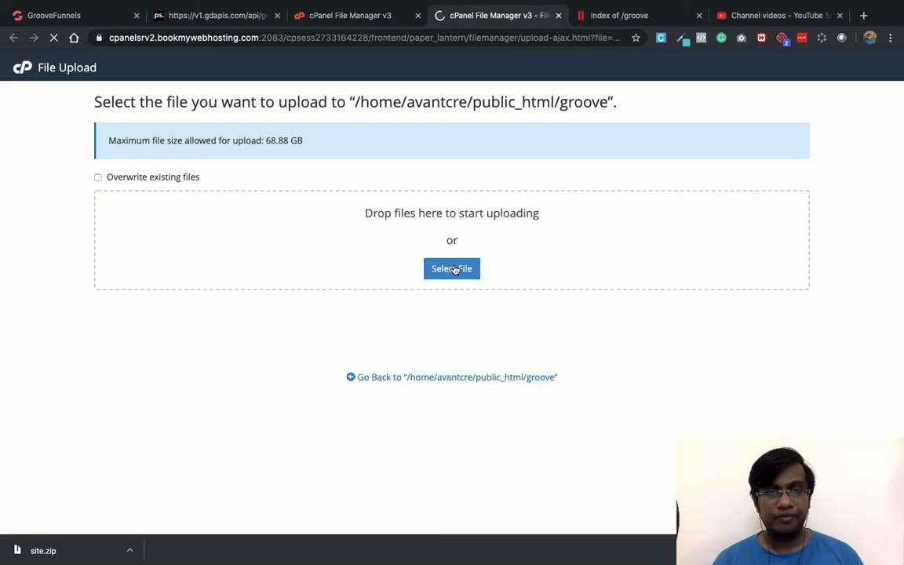
click(454, 270)
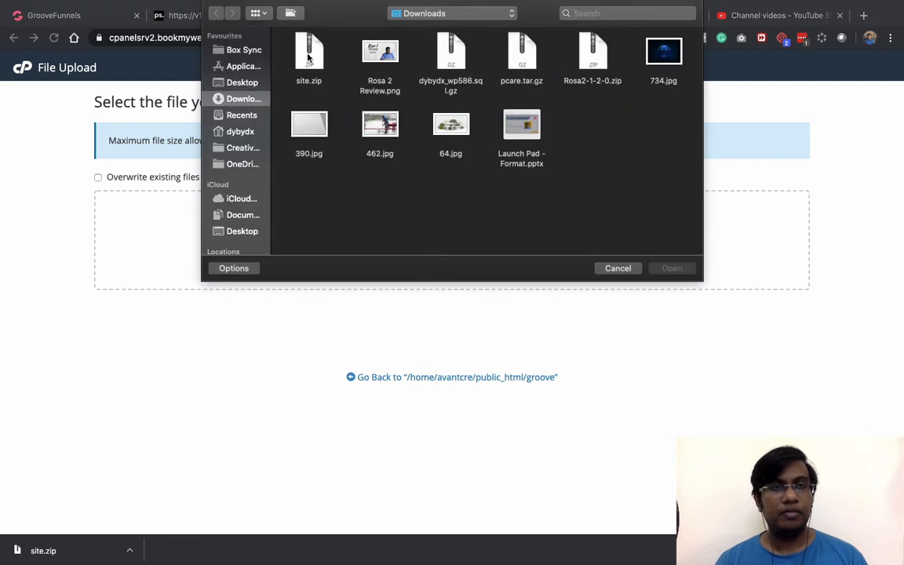
click(308, 58)
click(669, 268)
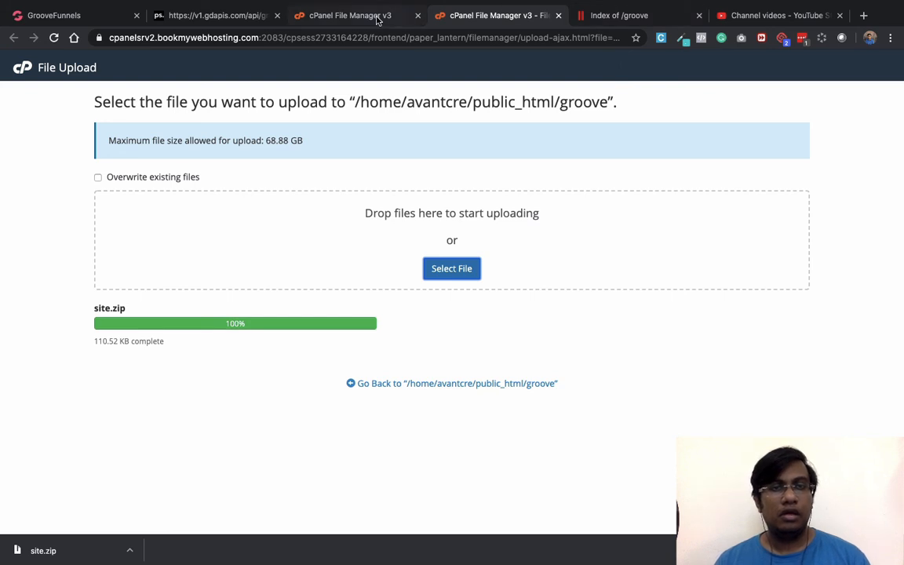
Extract site.zip inside public_html/groove and reload the folder's file list.
click(342, 20)
click(485, 123)
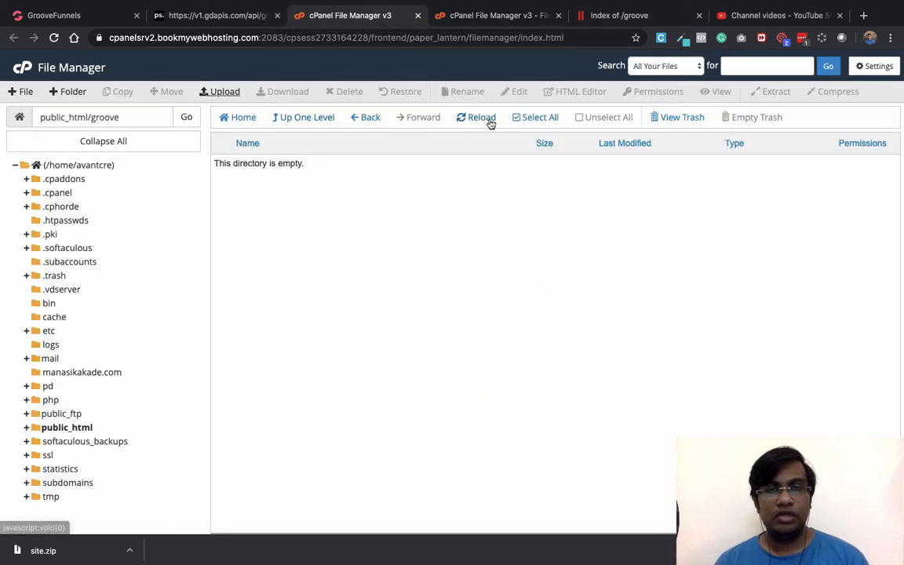
click(260, 165)
right_click(260, 165)
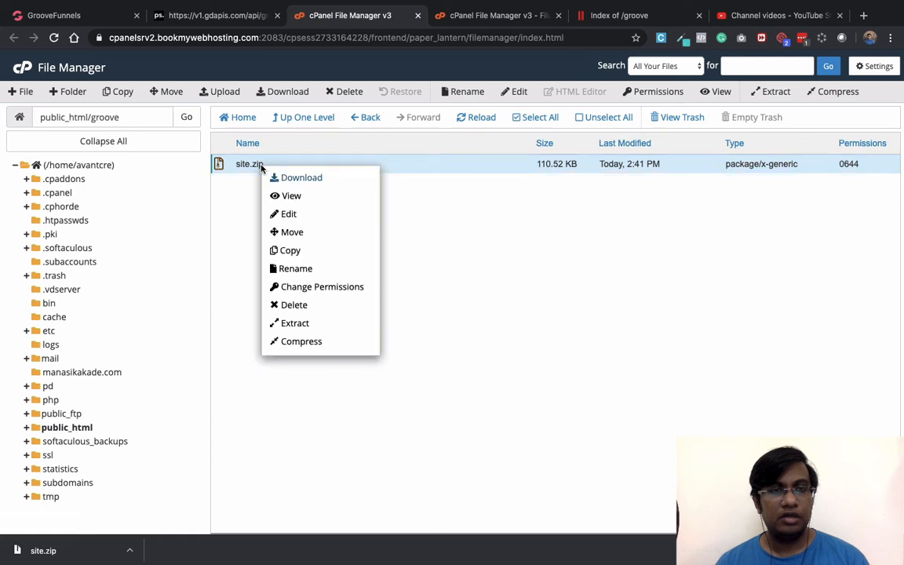
click(307, 321)
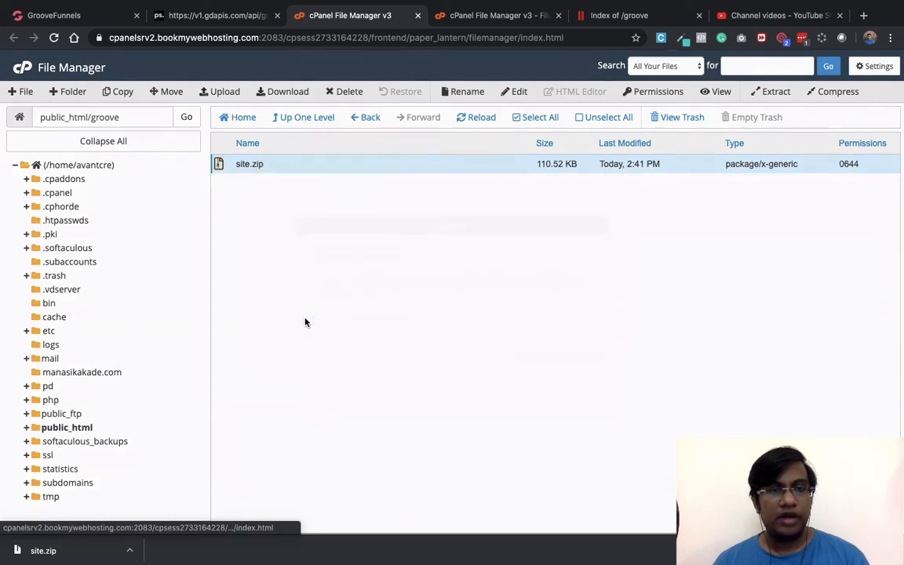
click(566, 355)
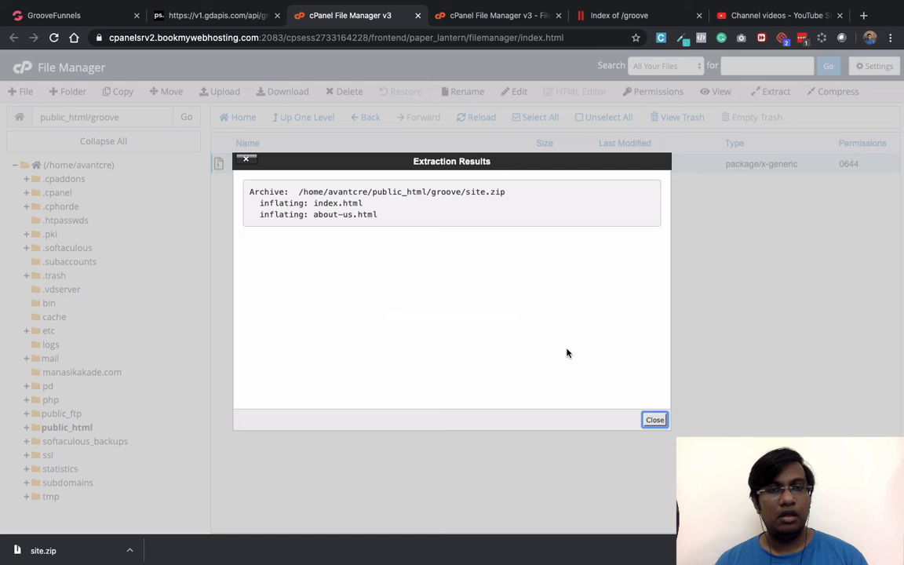
click(651, 419)
click(462, 119)
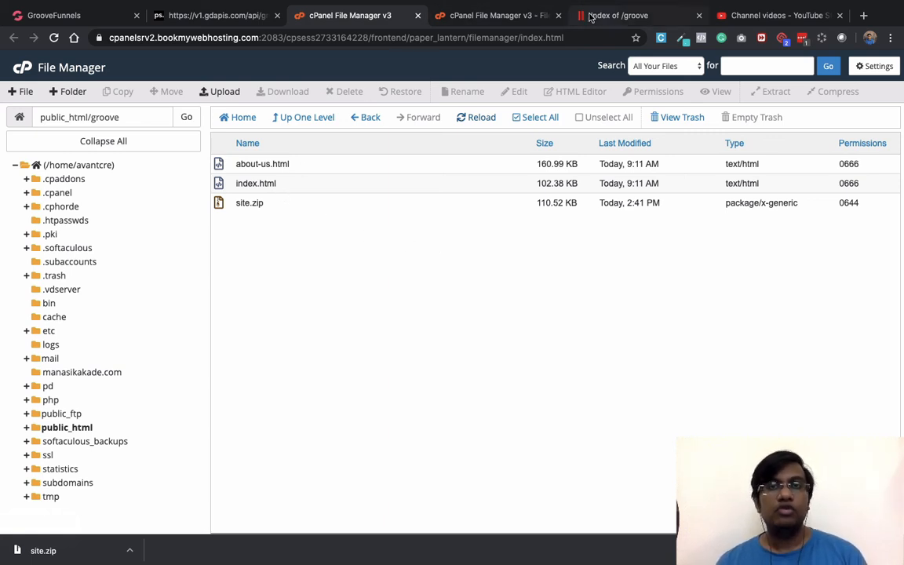
Reload avantcresco.com/groove/ in the browser and compare it with the Home page in the GroovePages builder.
click(619, 14)
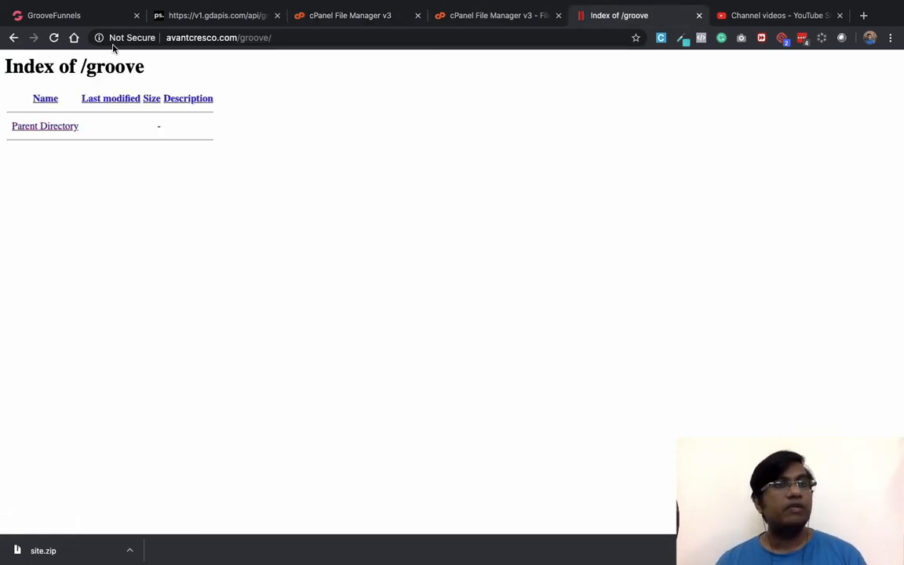
click(54, 38)
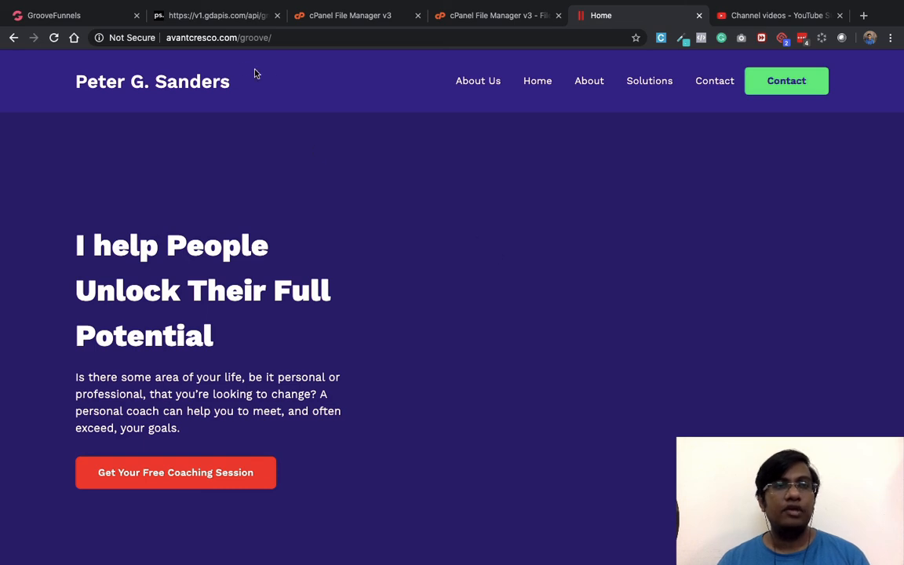
click(95, 18)
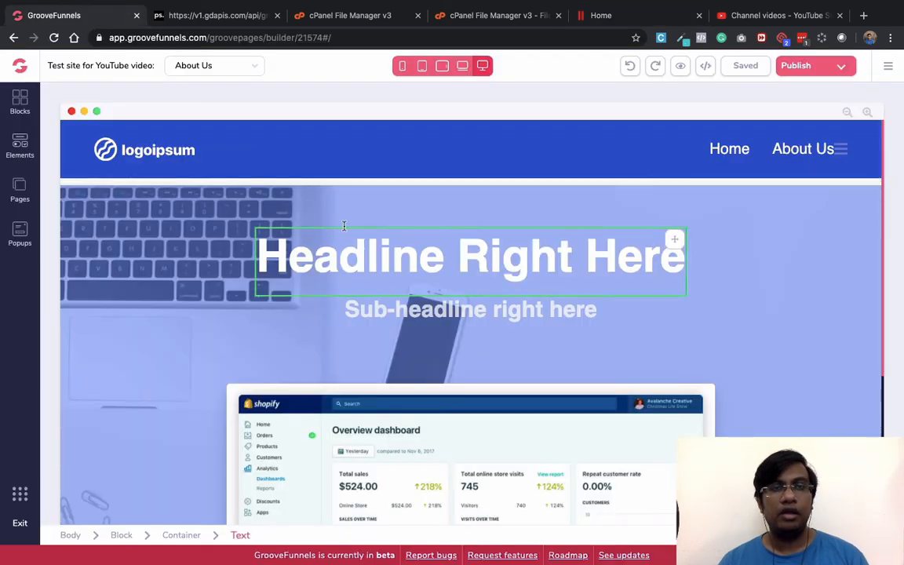
click(241, 72)
click(234, 86)
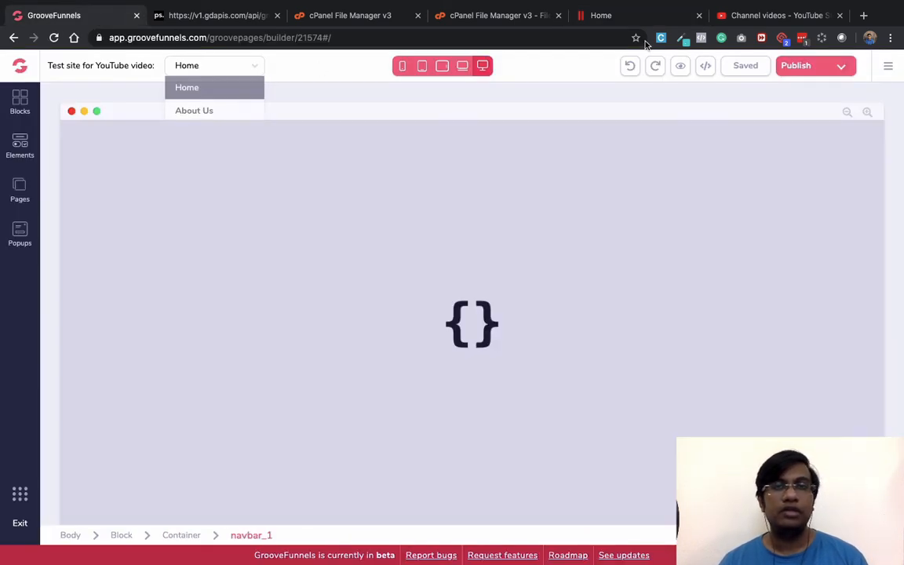
click(602, 23)
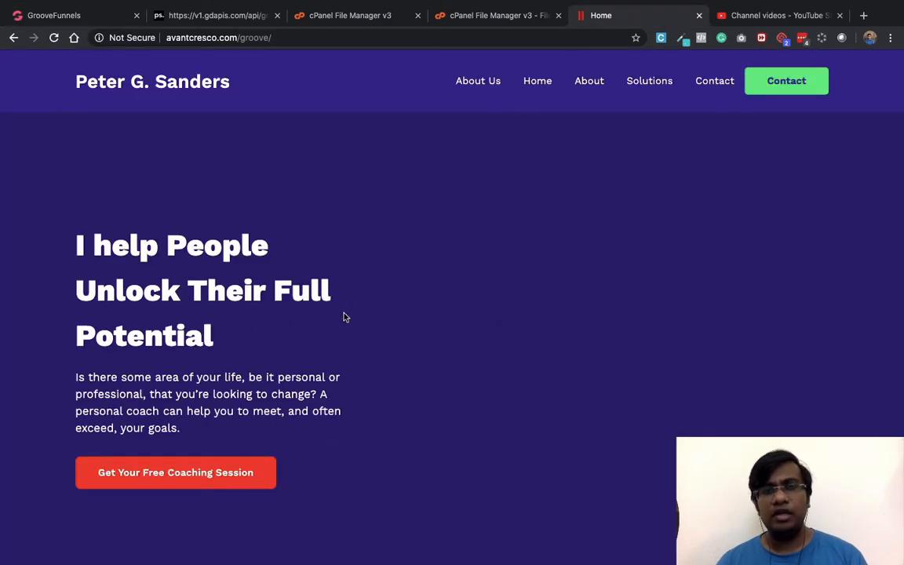
Review the uploaded home page down to its footer, try its About Us link and return to the home page.
scroll(343, 317, down, 20)
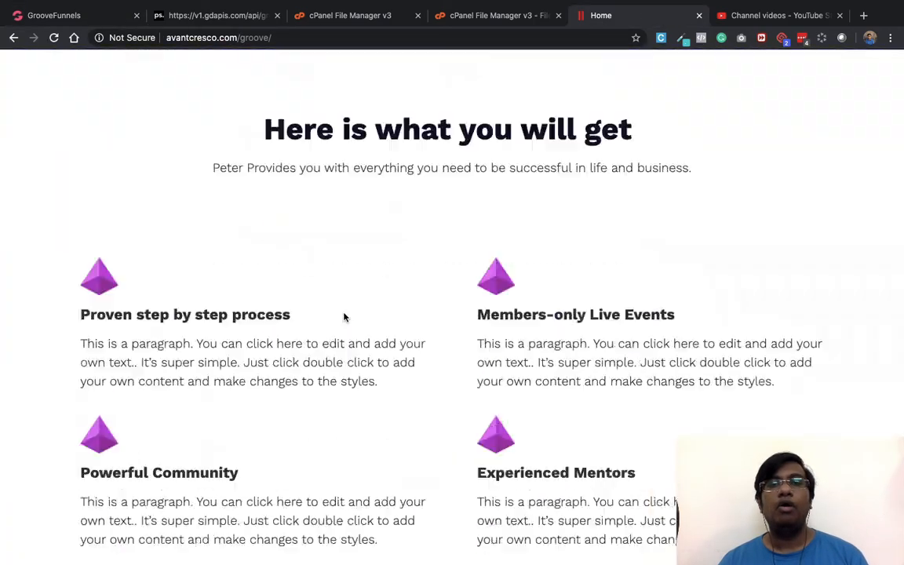
scroll(343, 317, down, 15)
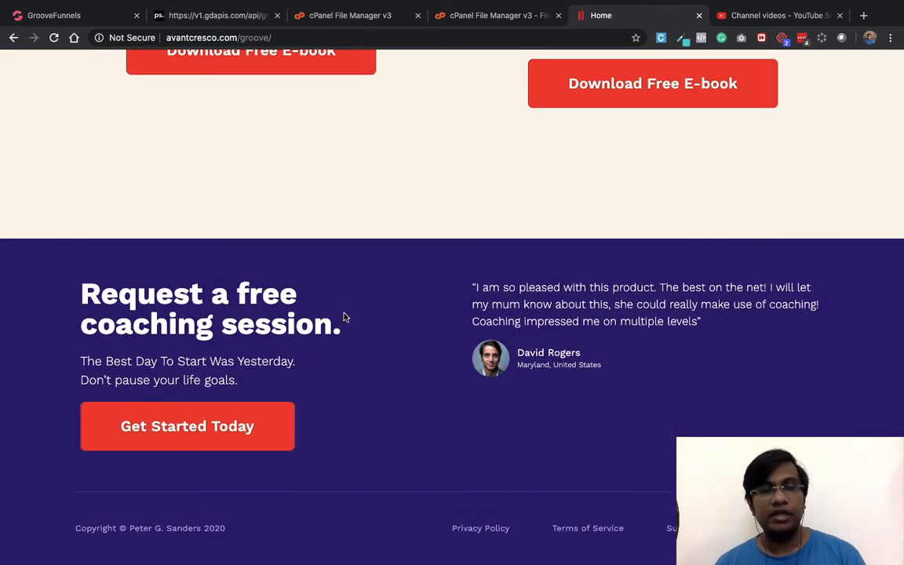
scroll(343, 317, up, 20)
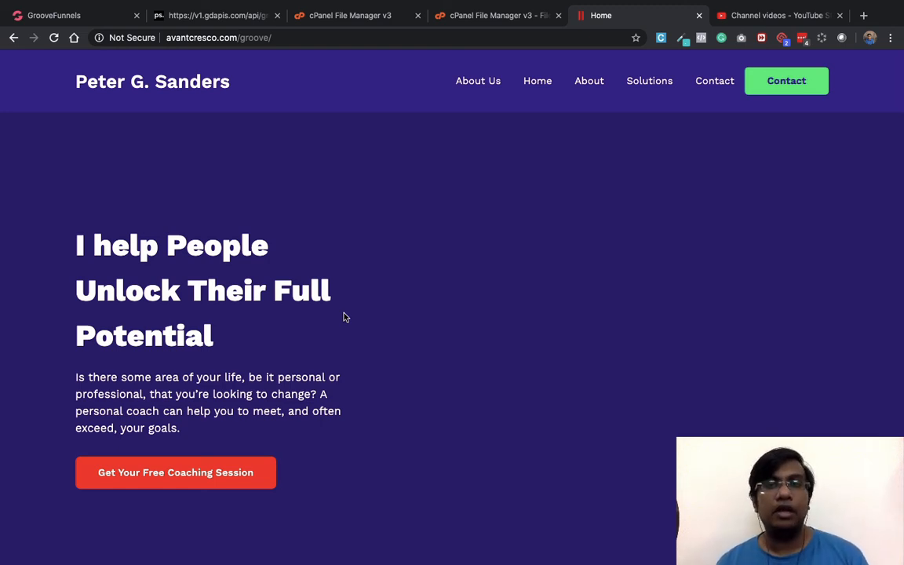
click(475, 82)
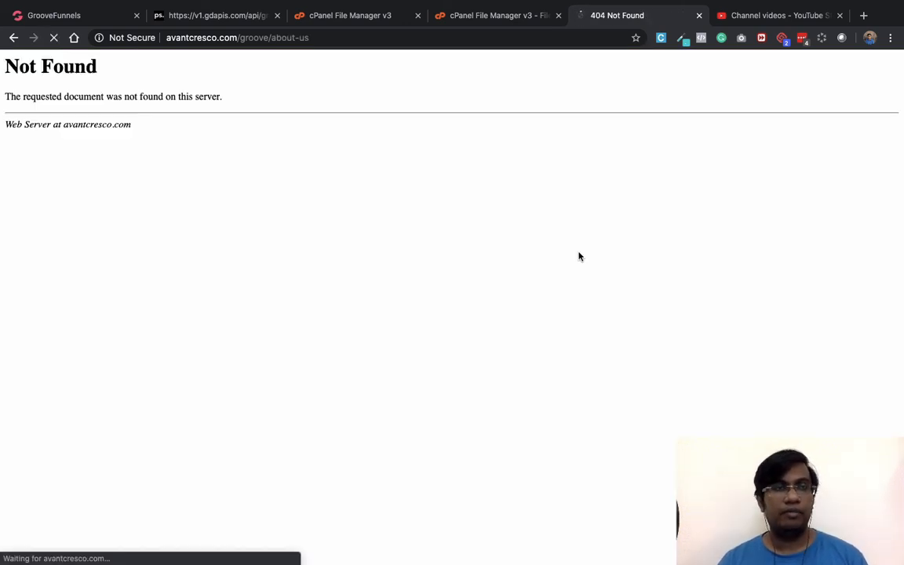
click(14, 36)
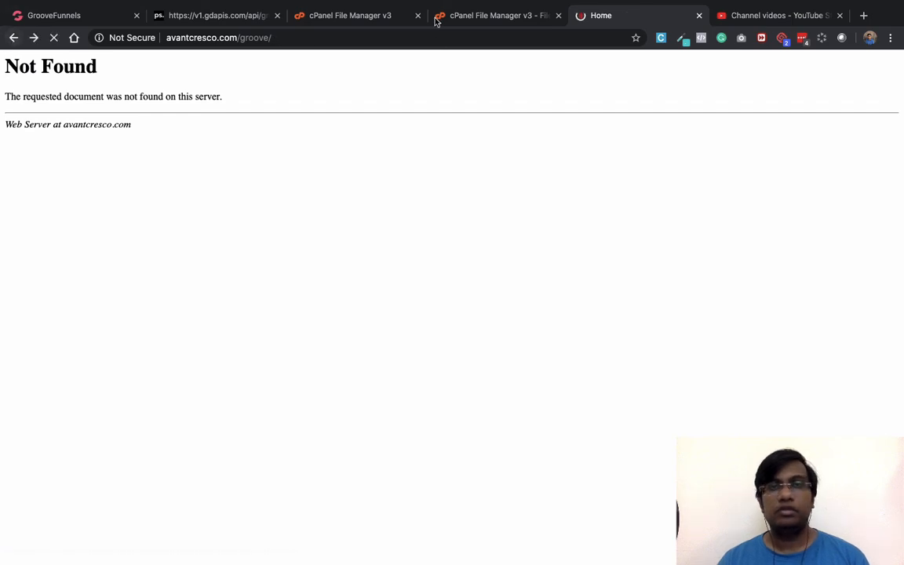
Check the extracted file names in cPanel File Manager and open avantcresco.com/groove/about-us.html in the browser.
click(439, 17)
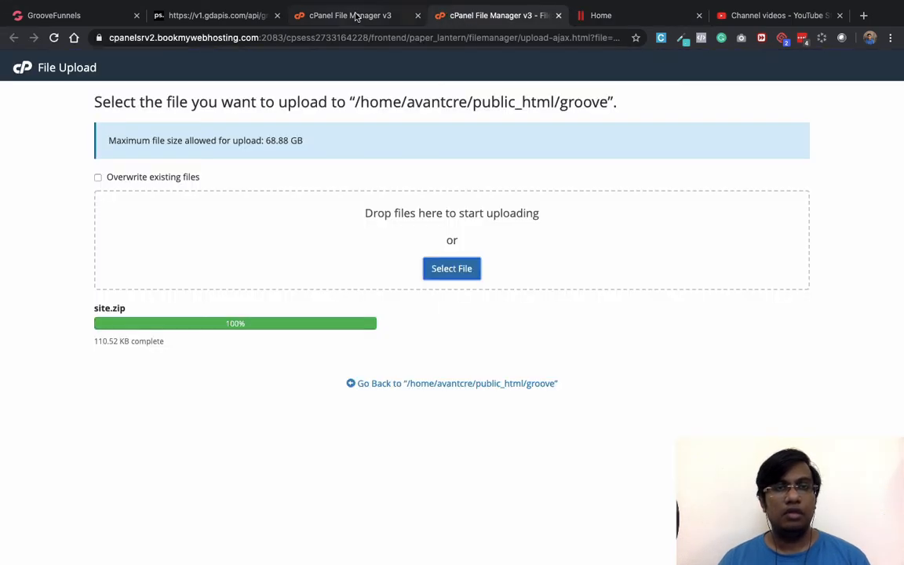
click(355, 16)
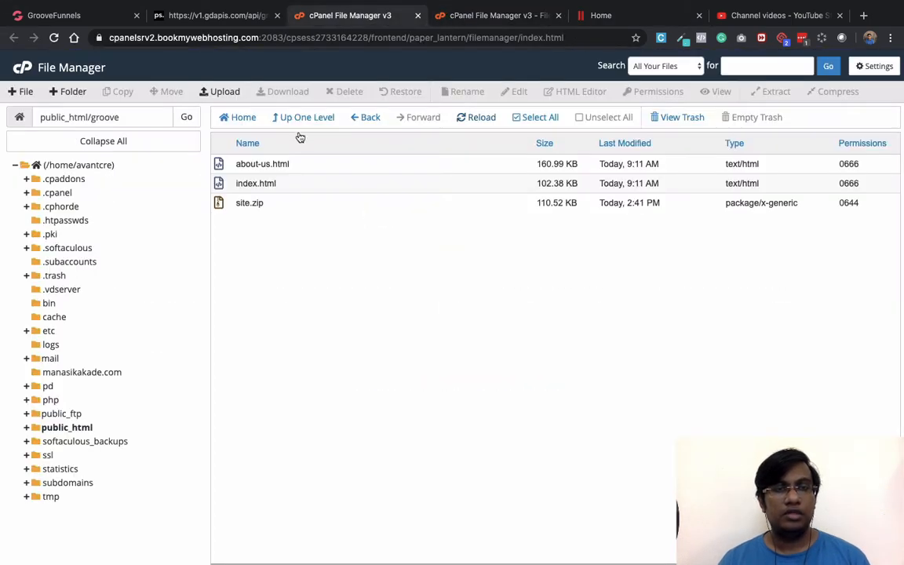
click(602, 16)
click(291, 38)
click(294, 38)
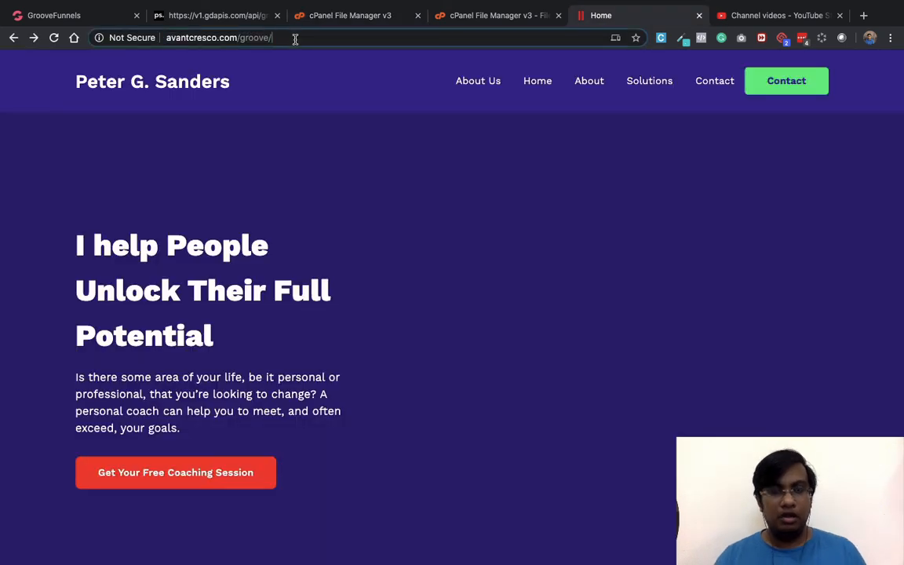
text(about-us.)
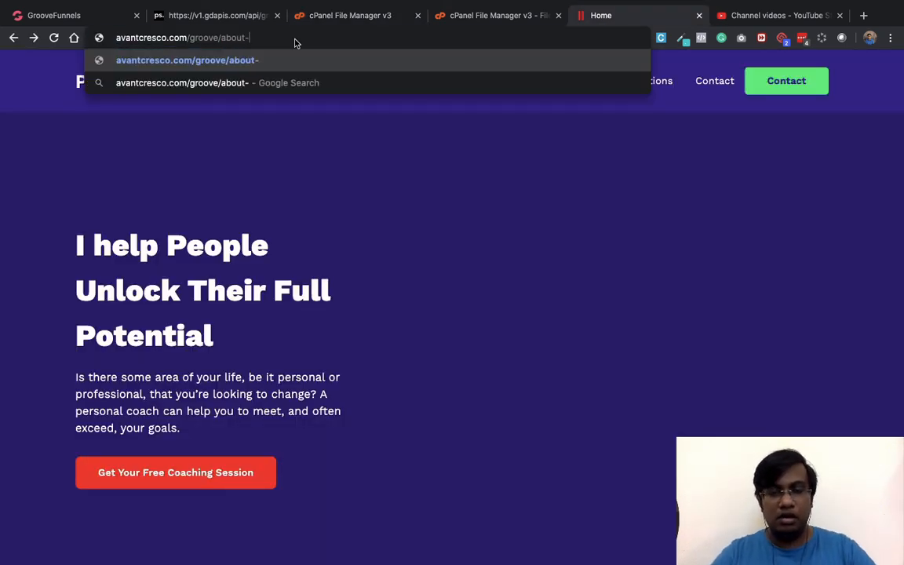
text(html)
key(Return)
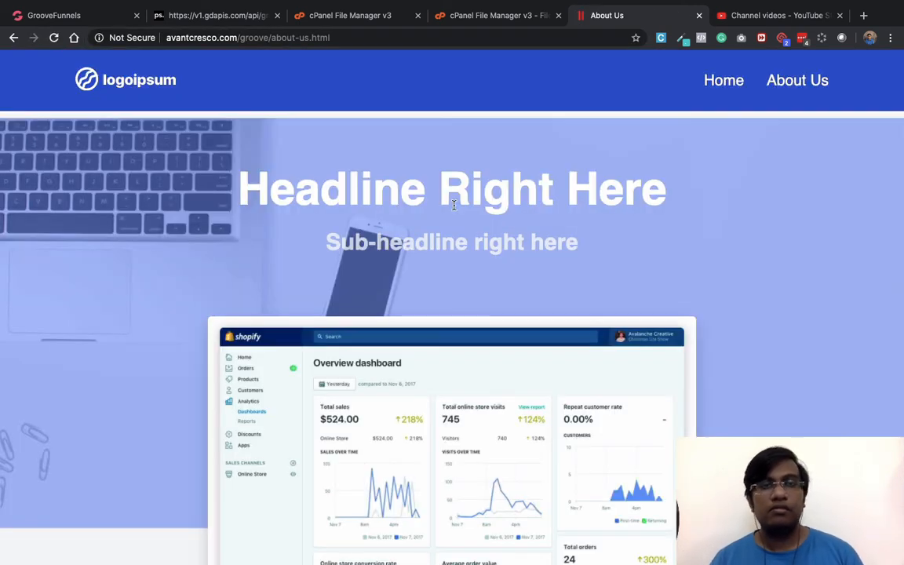
Test the Open Popup button on the uploaded About Us page, then close the newsletter popup and return to the page header.
scroll(453, 205, down, 3)
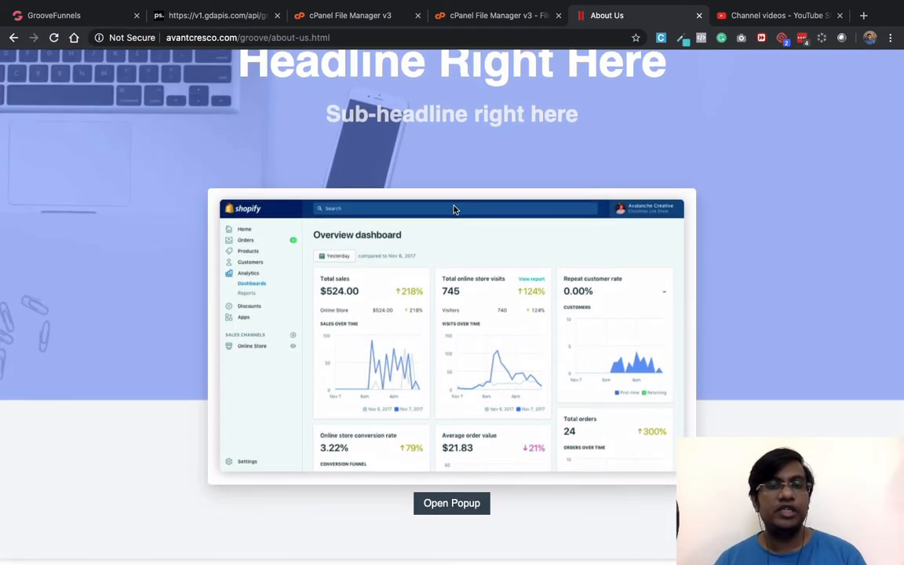
click(428, 504)
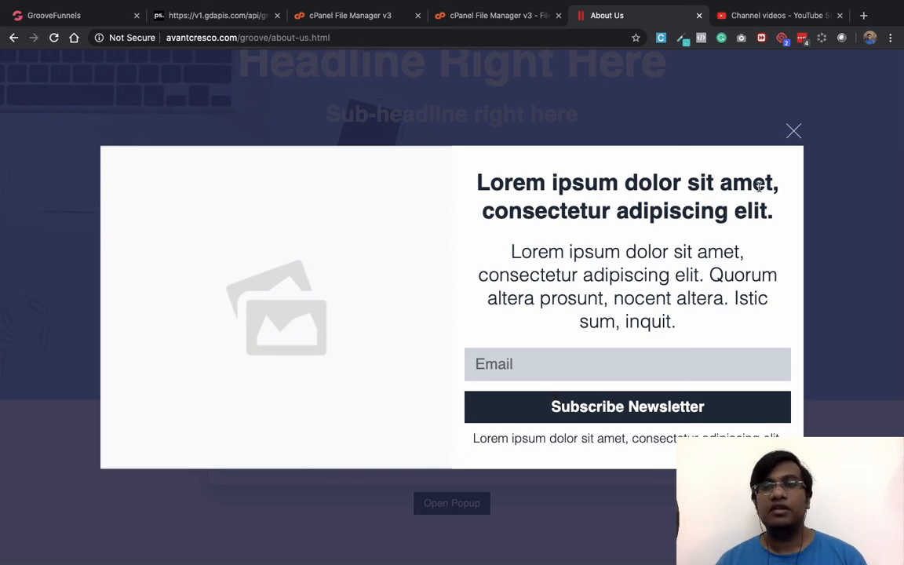
click(793, 129)
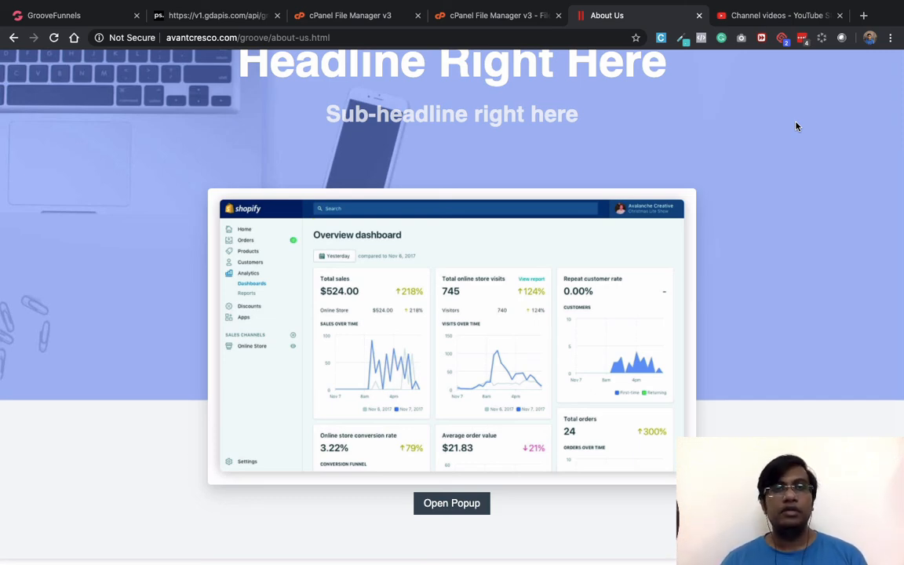
scroll(795, 127, up, 3)
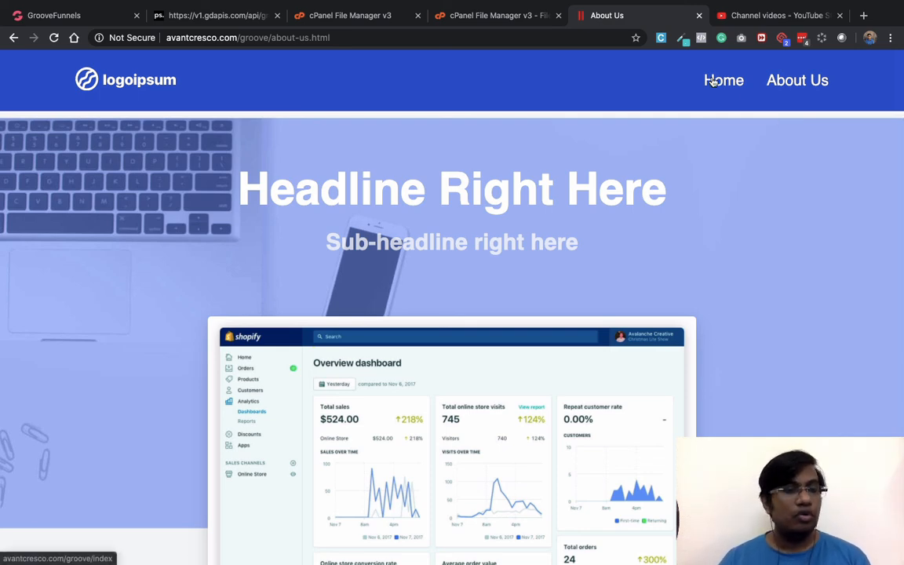
click(13, 40)
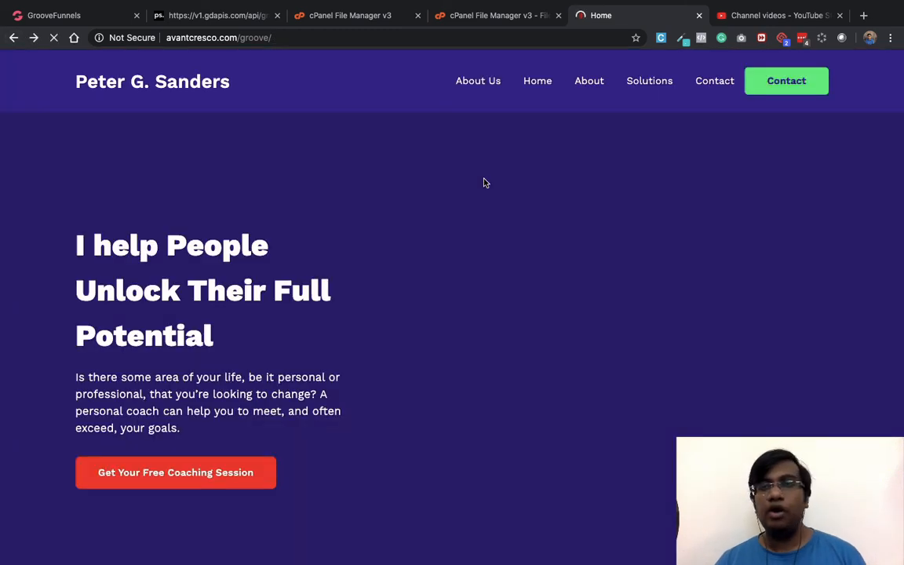
click(253, 37)
key(super+c)
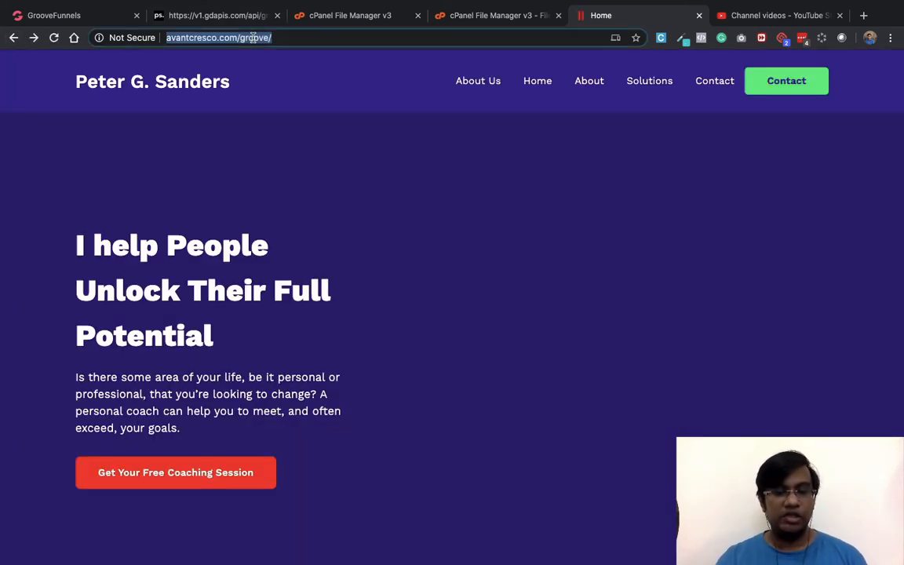
click(863, 16)
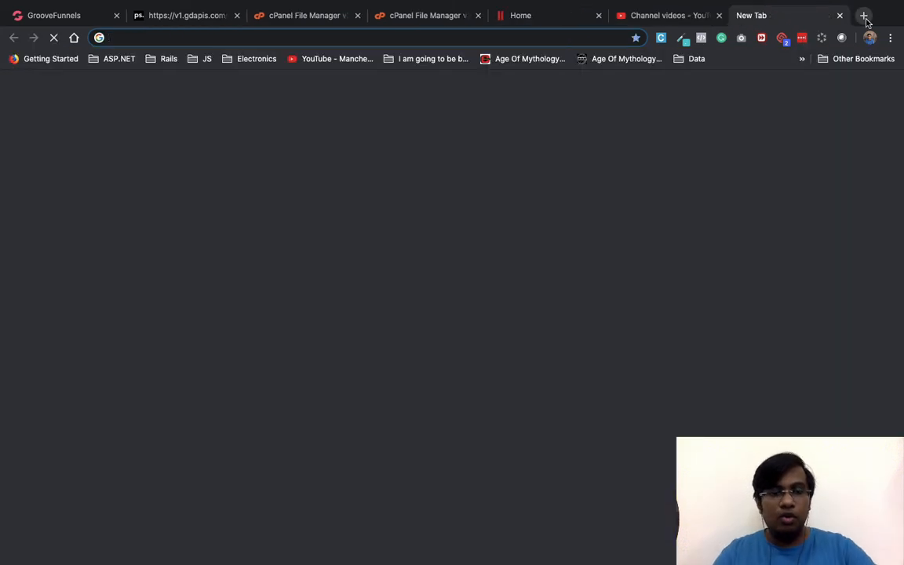
text(too)
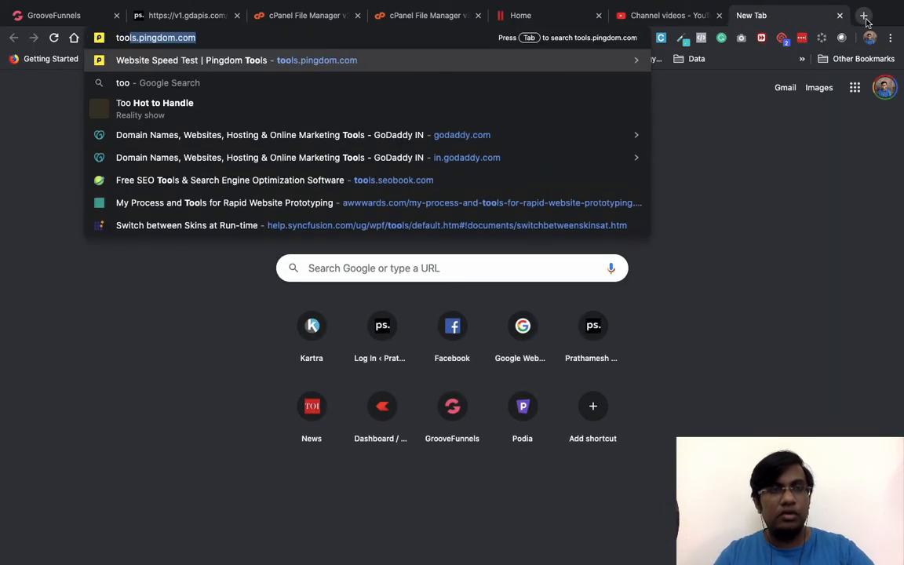
key(Return)
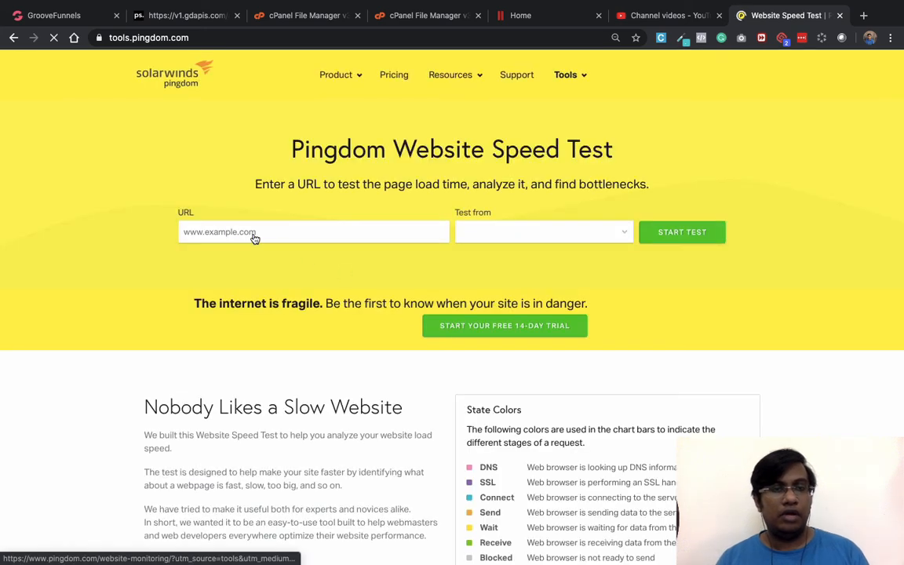
key(super+v)
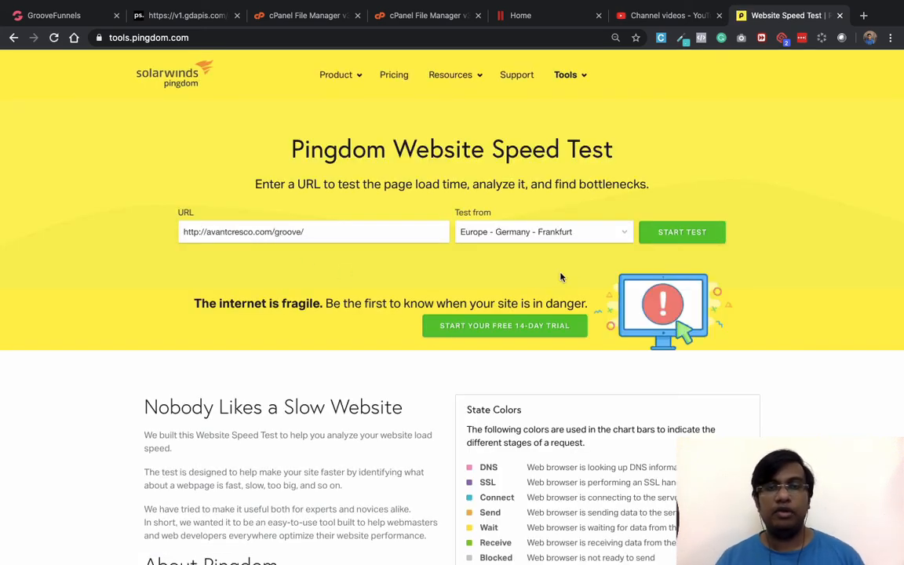
click(711, 234)
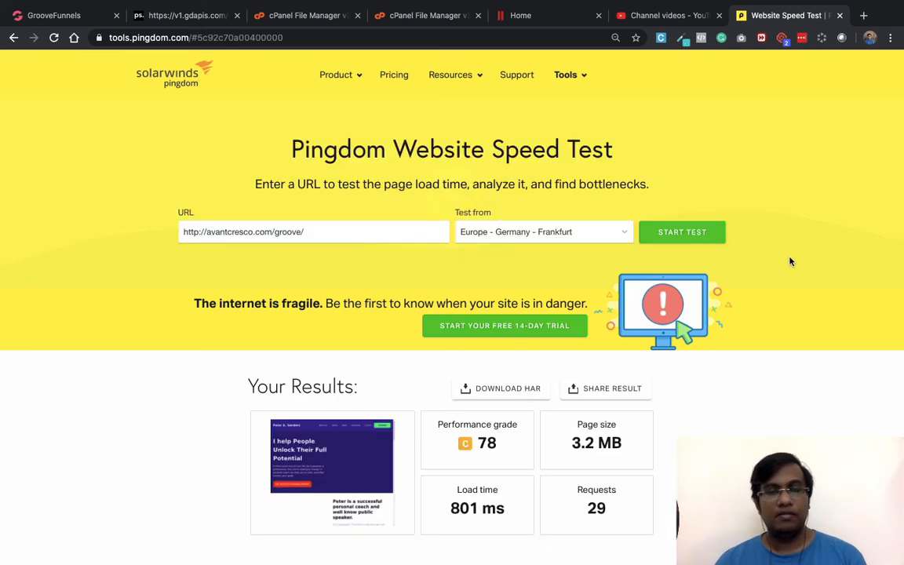
scroll(790, 261, down, 1)
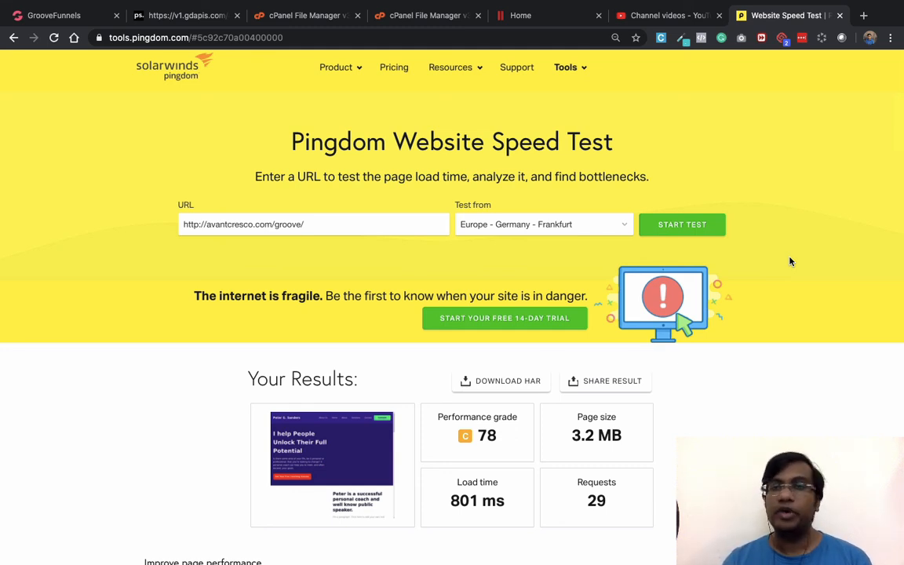
In the GroovePages builder, inspect the Home page's source code to its end without saving, and check the page preview.
click(82, 10)
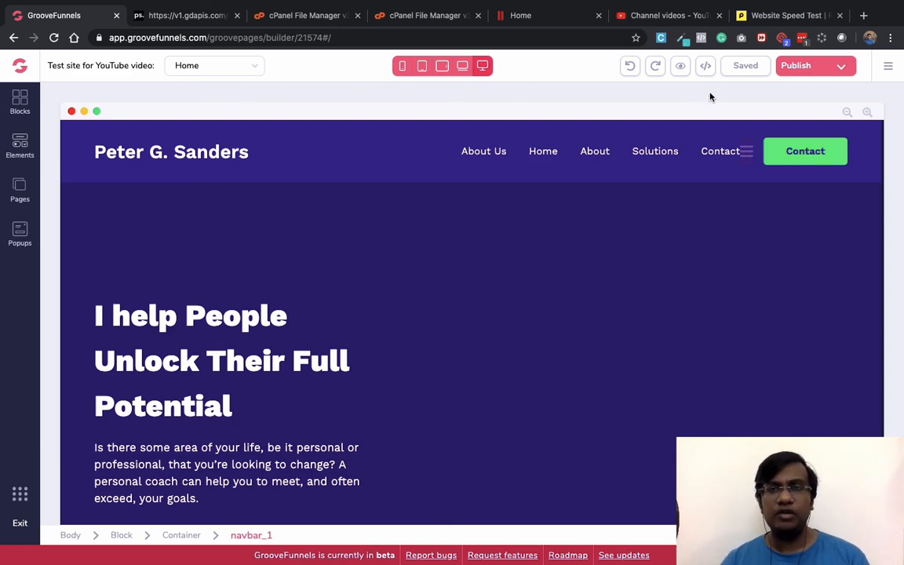
click(705, 68)
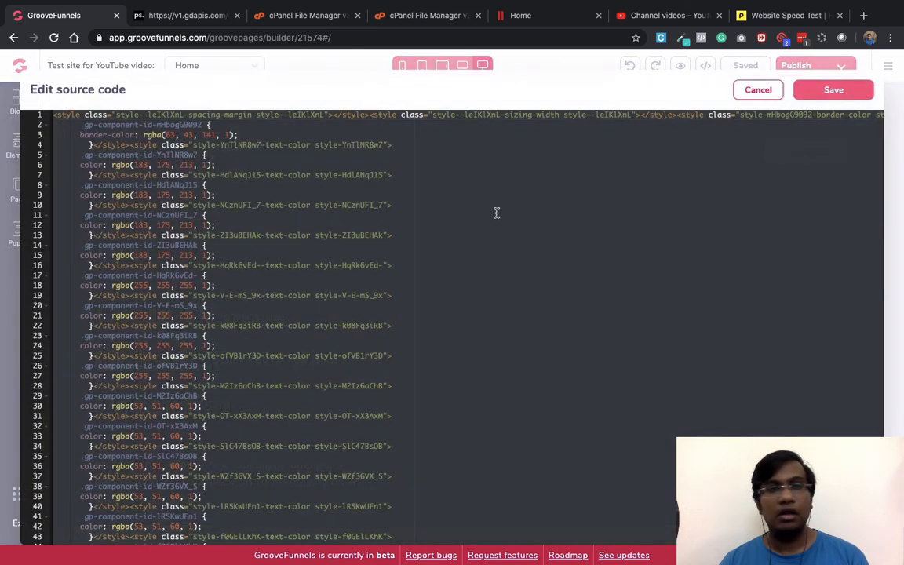
scroll(495, 213, down, 20)
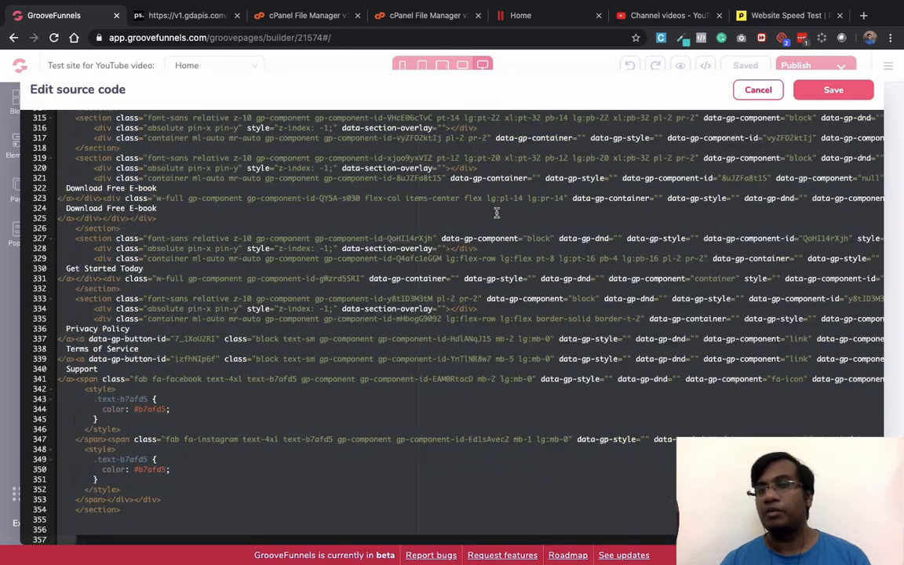
click(758, 90)
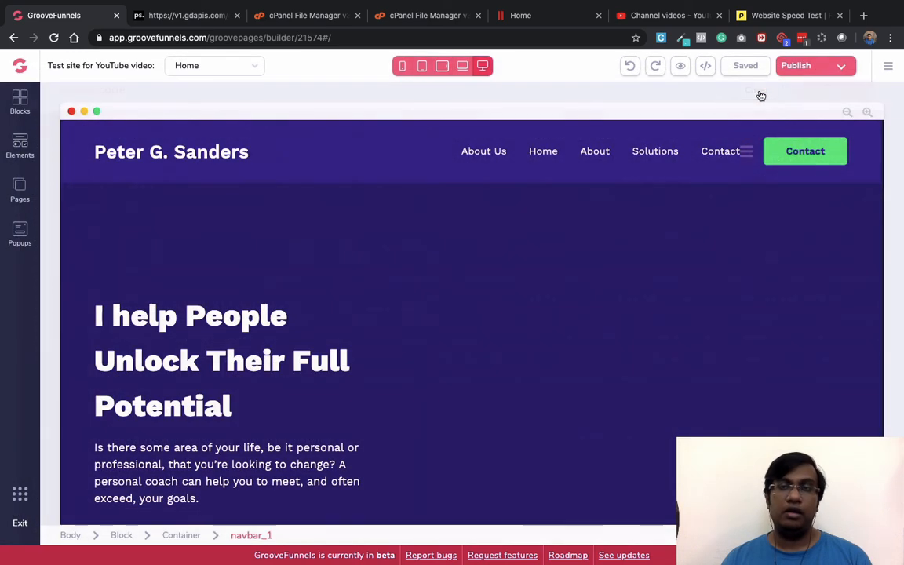
click(679, 67)
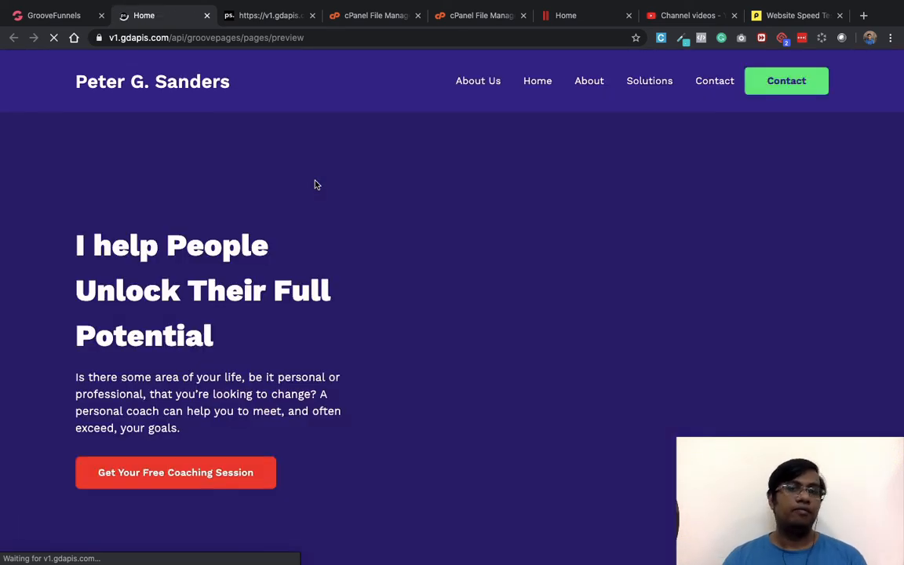
click(205, 15)
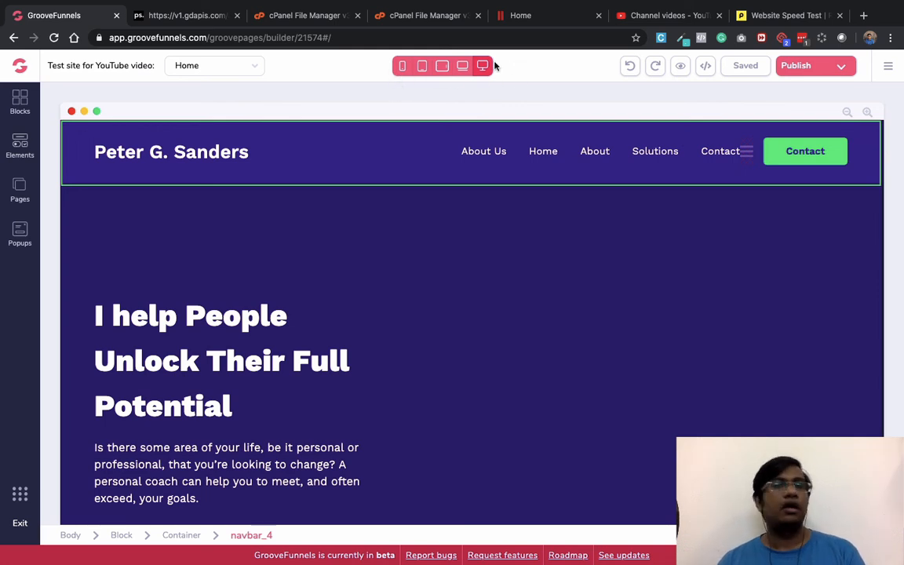
Set the "I help People Unlock Their Full Potential" headline's text size to 3xl in the phone view and compare it with the desktop view.
click(402, 67)
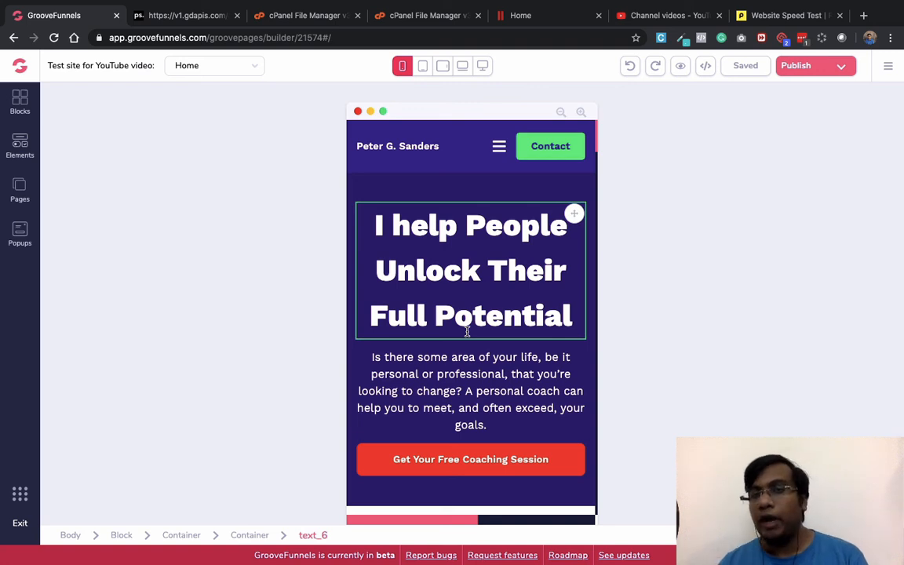
click(538, 224)
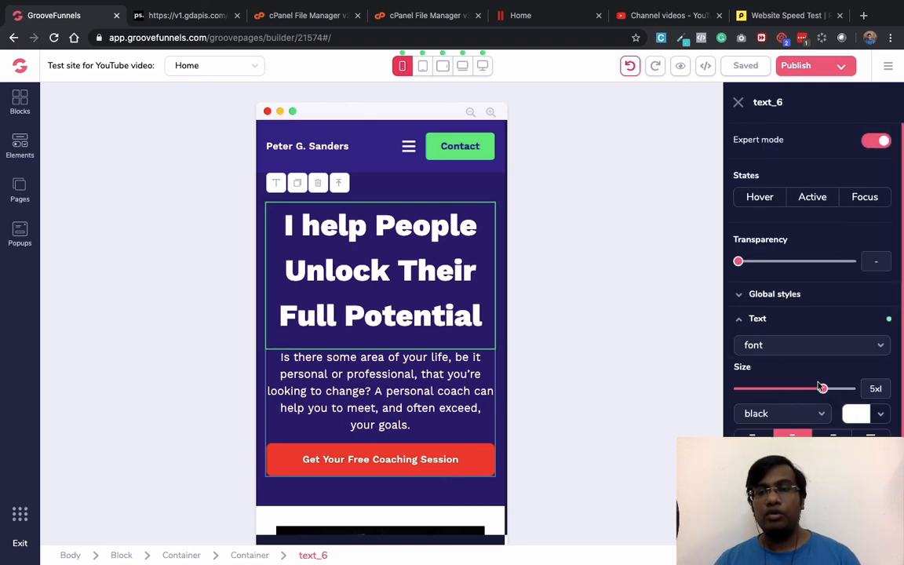
drag(822, 388, 803, 388)
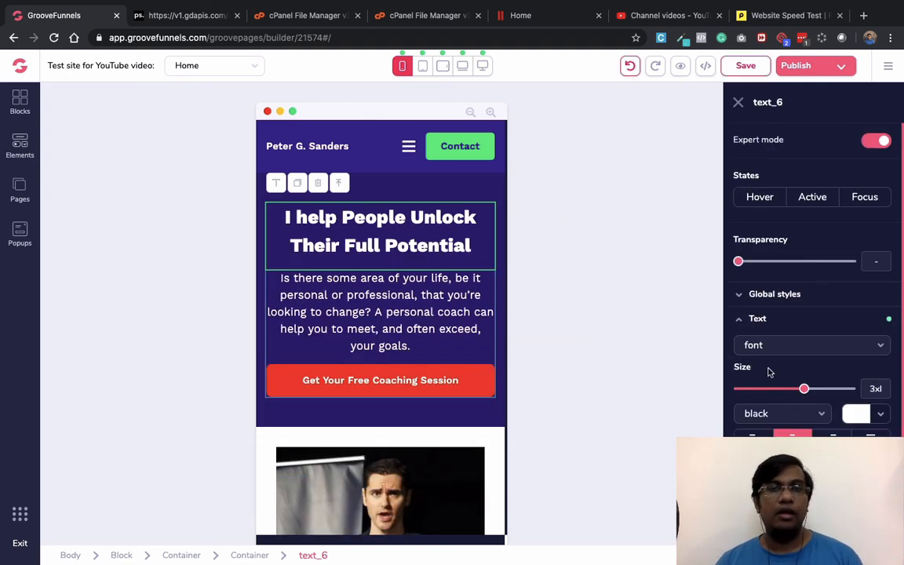
click(482, 67)
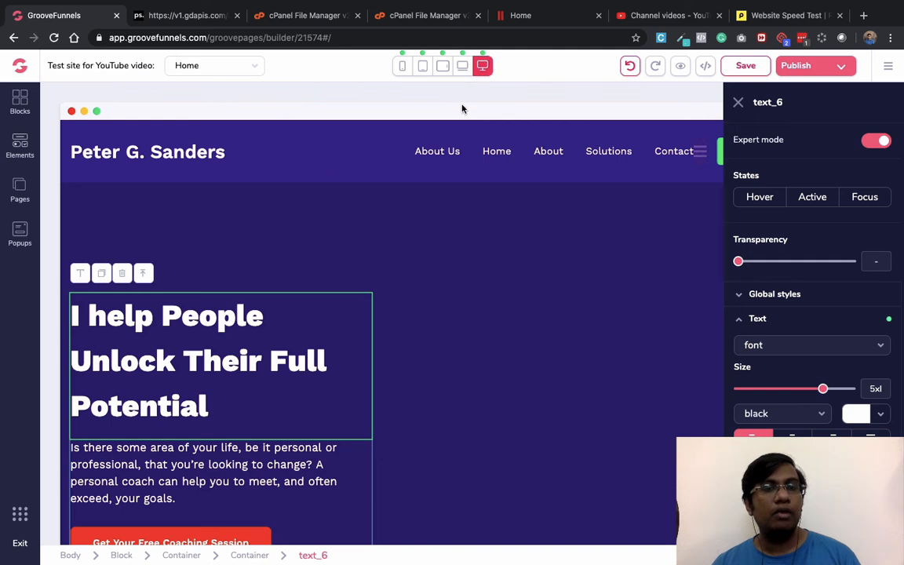
click(401, 68)
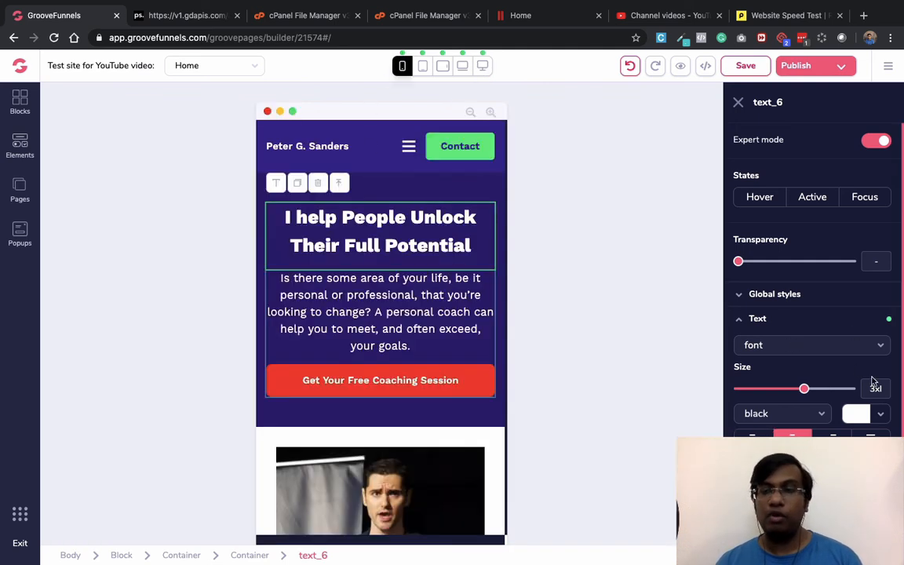
click(481, 67)
Undo the headline's text size change, then look at the Publish Settings and close them.
click(630, 69)
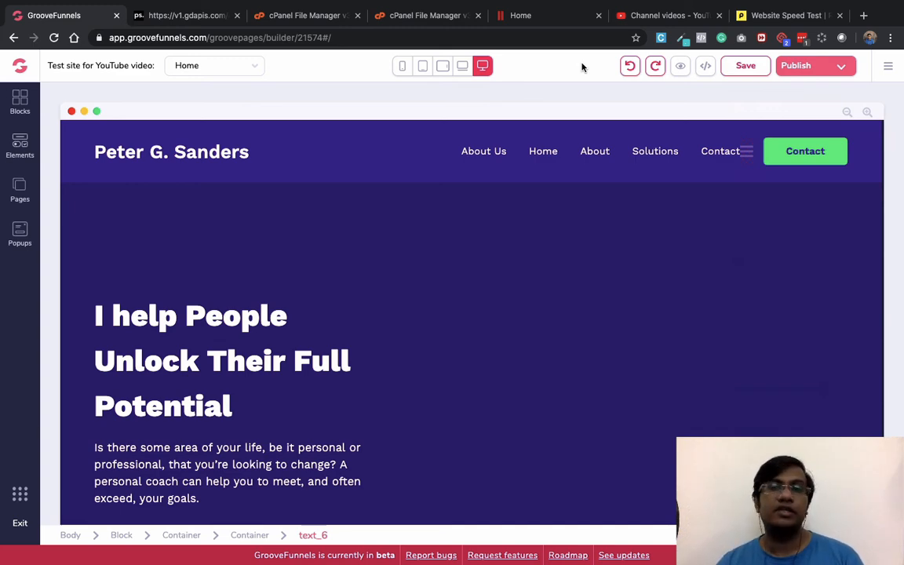
click(789, 65)
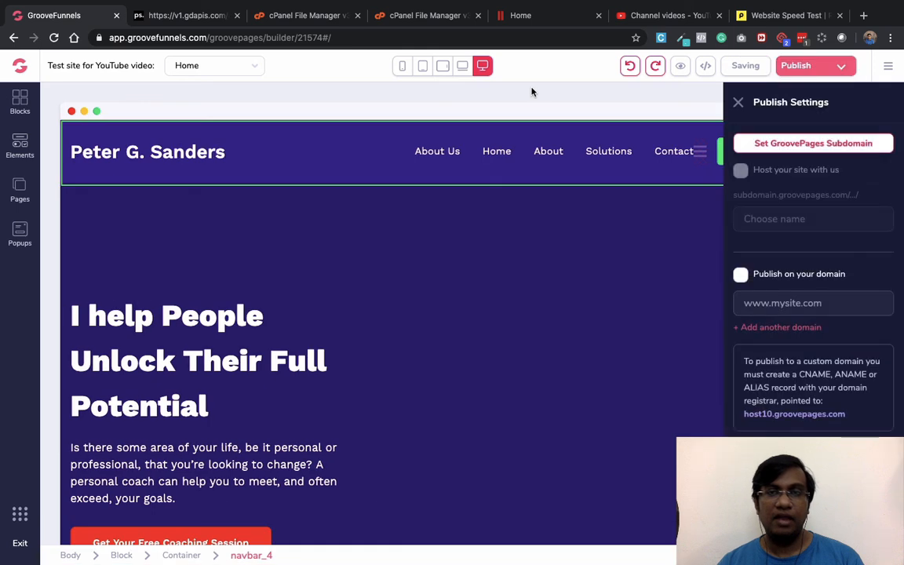
click(738, 102)
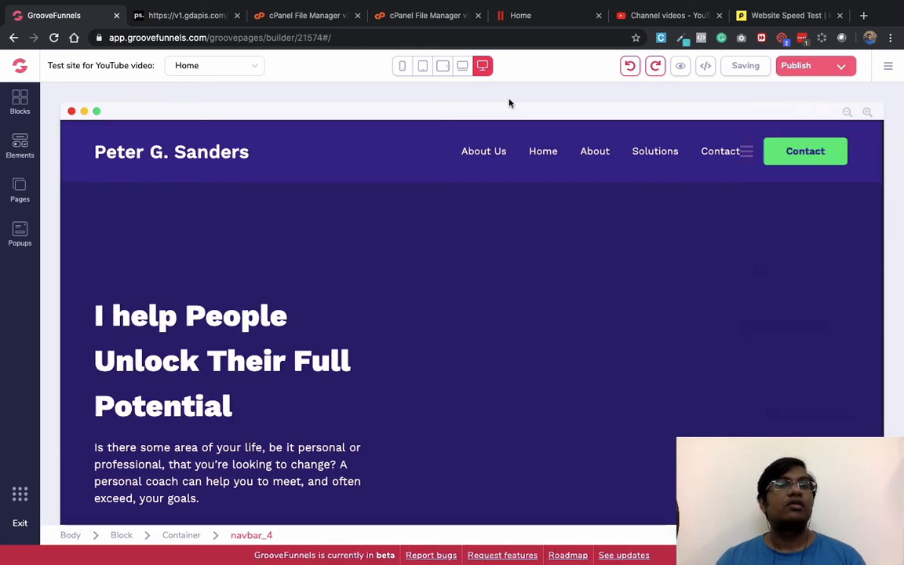